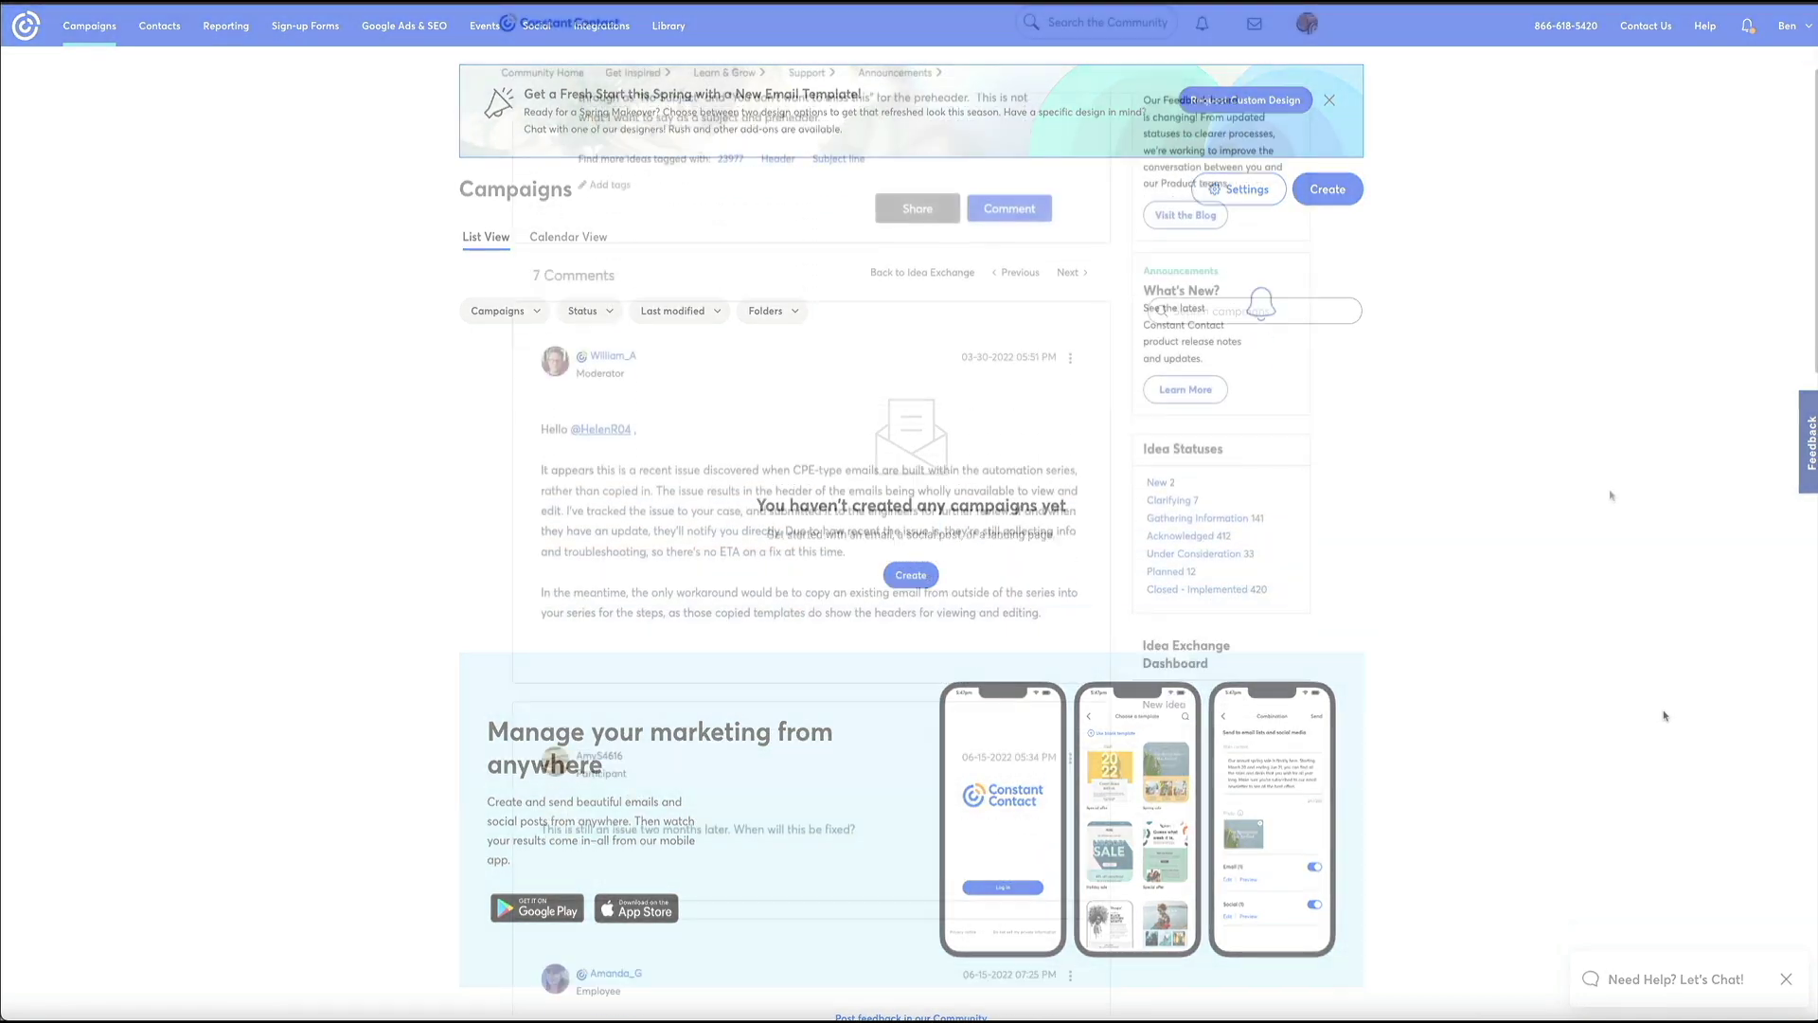
Scroll down the Community Idea Exchange thread about missing headers in automated series emails.
scroll(1611, 497, down, 5)
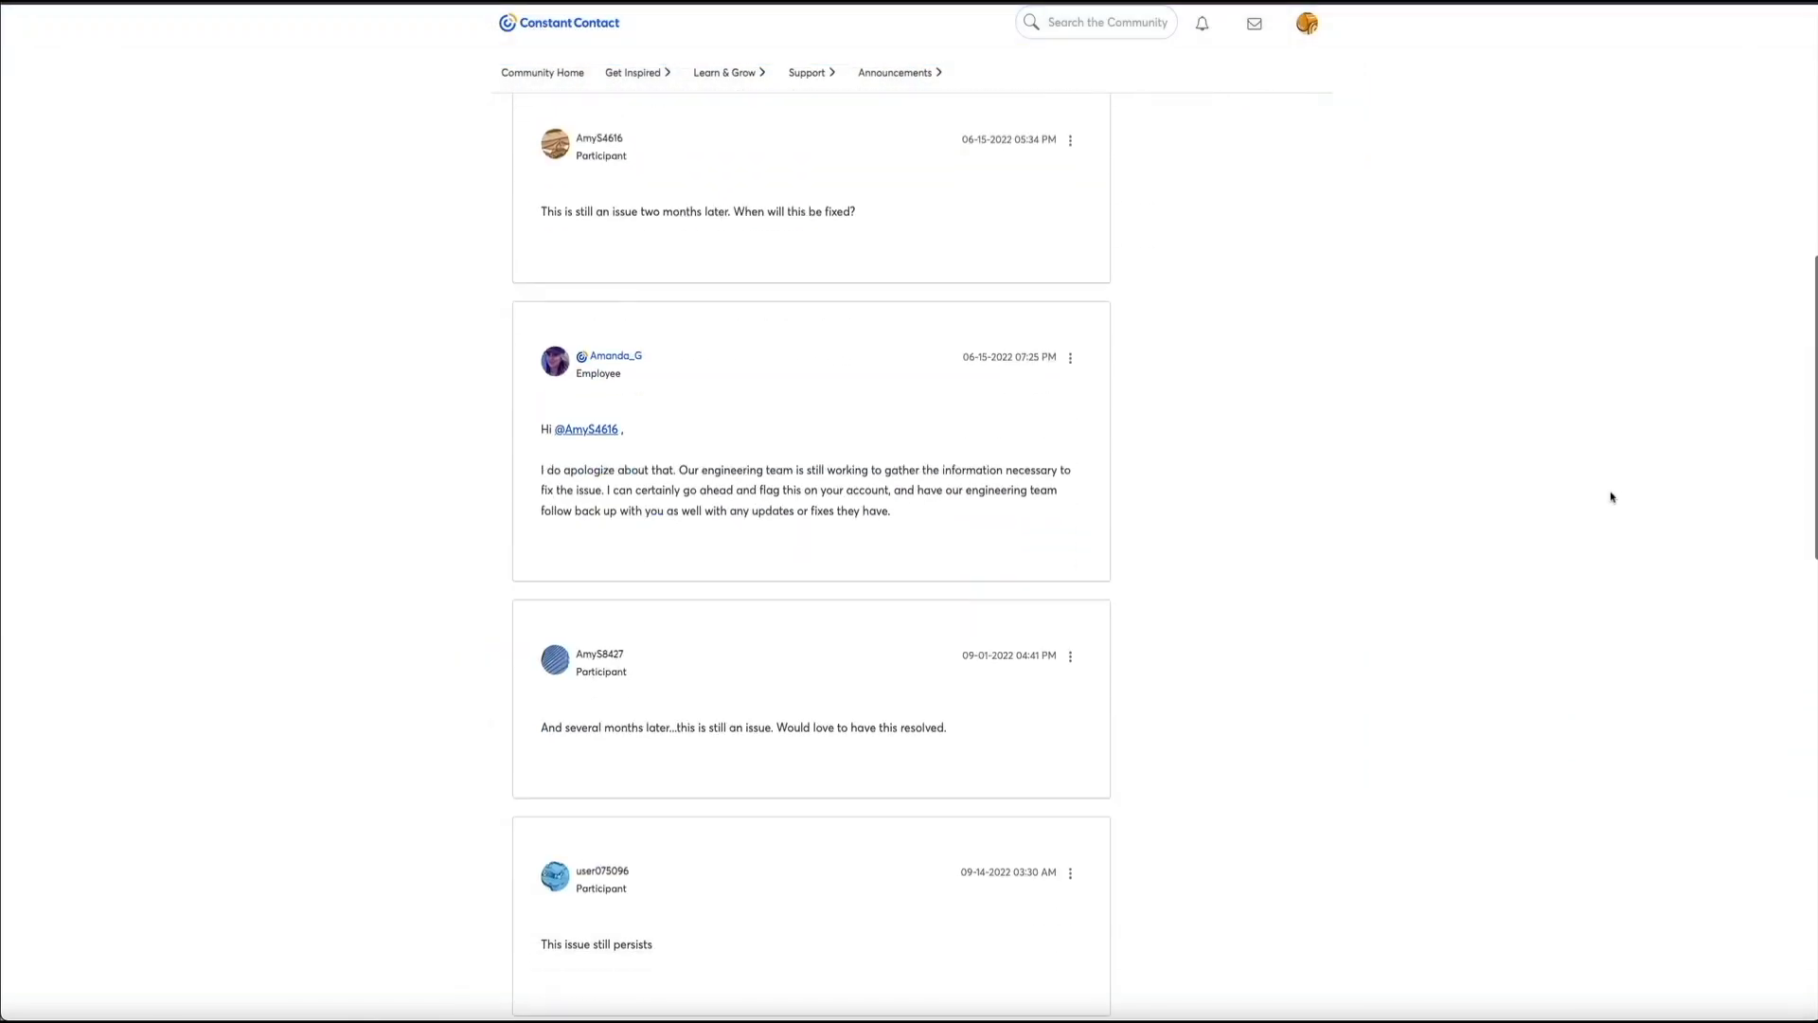
Scroll further through the community replies saying the header issue still persists.
scroll(1611, 497, down, 9)
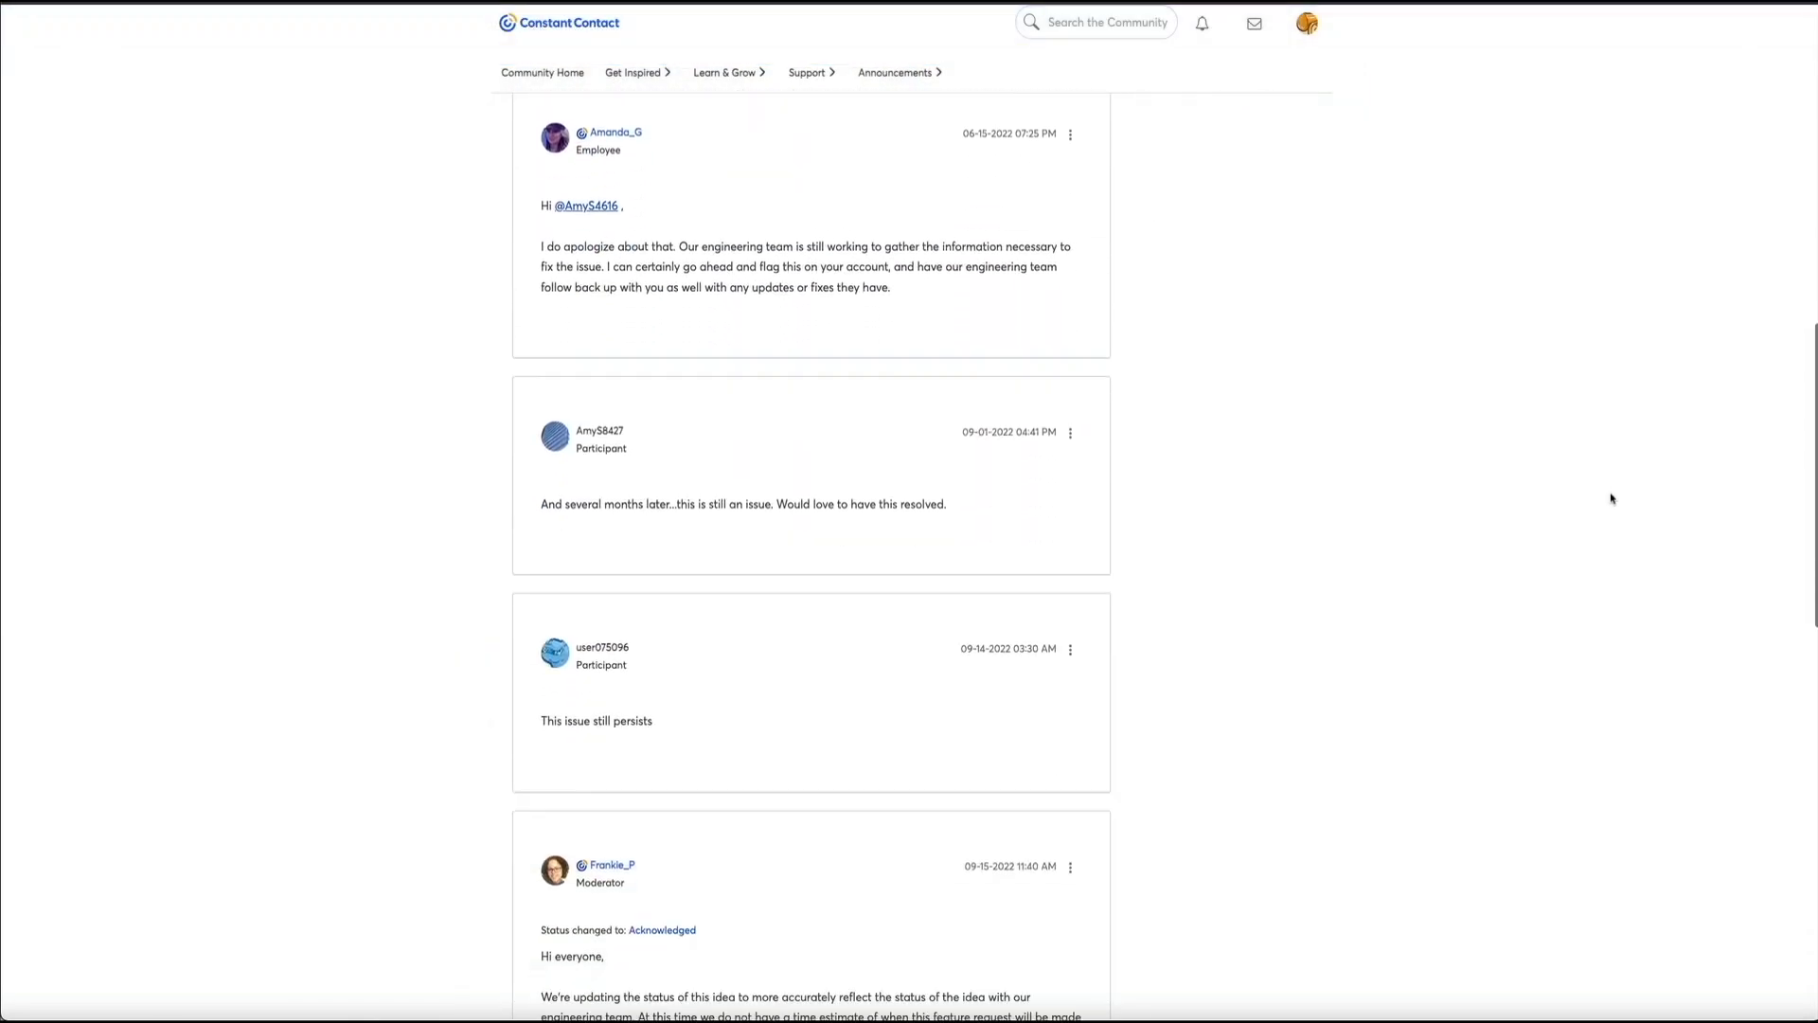
scroll(1613, 500, down, 1)
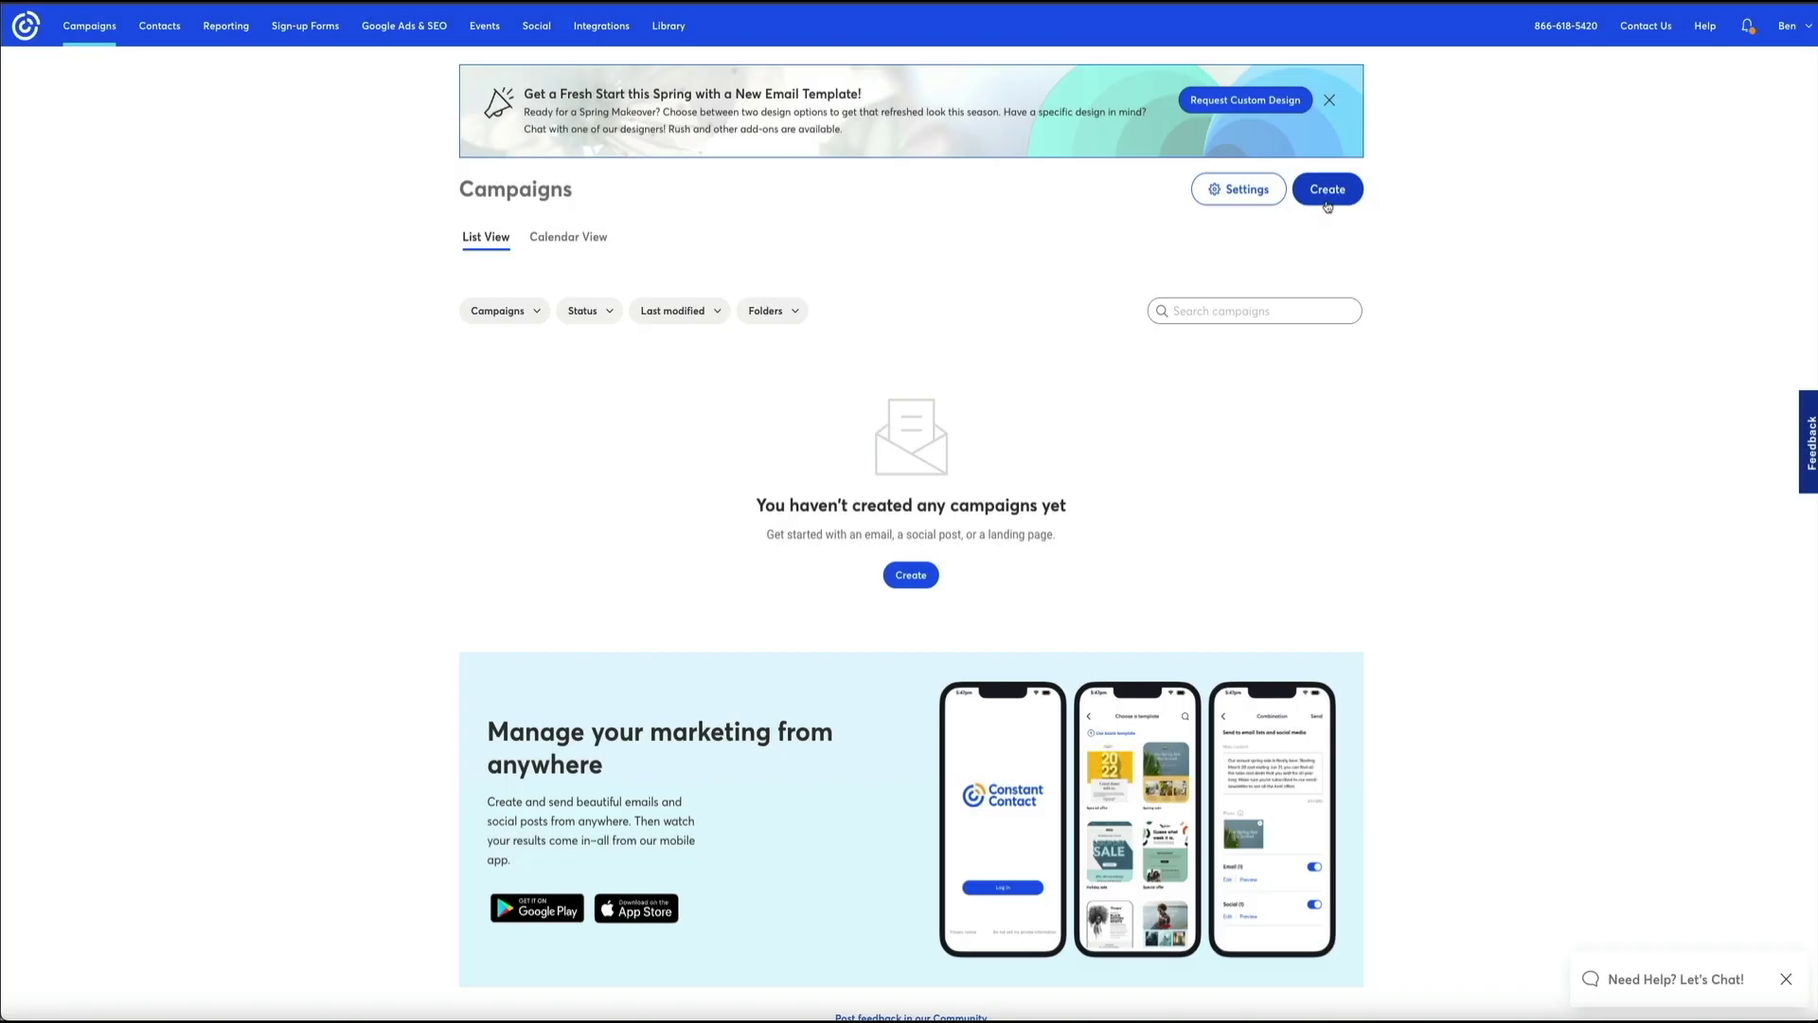
Create a Welcome Email automation series named 'Food Blog Newsletter'.
click(1326, 190)
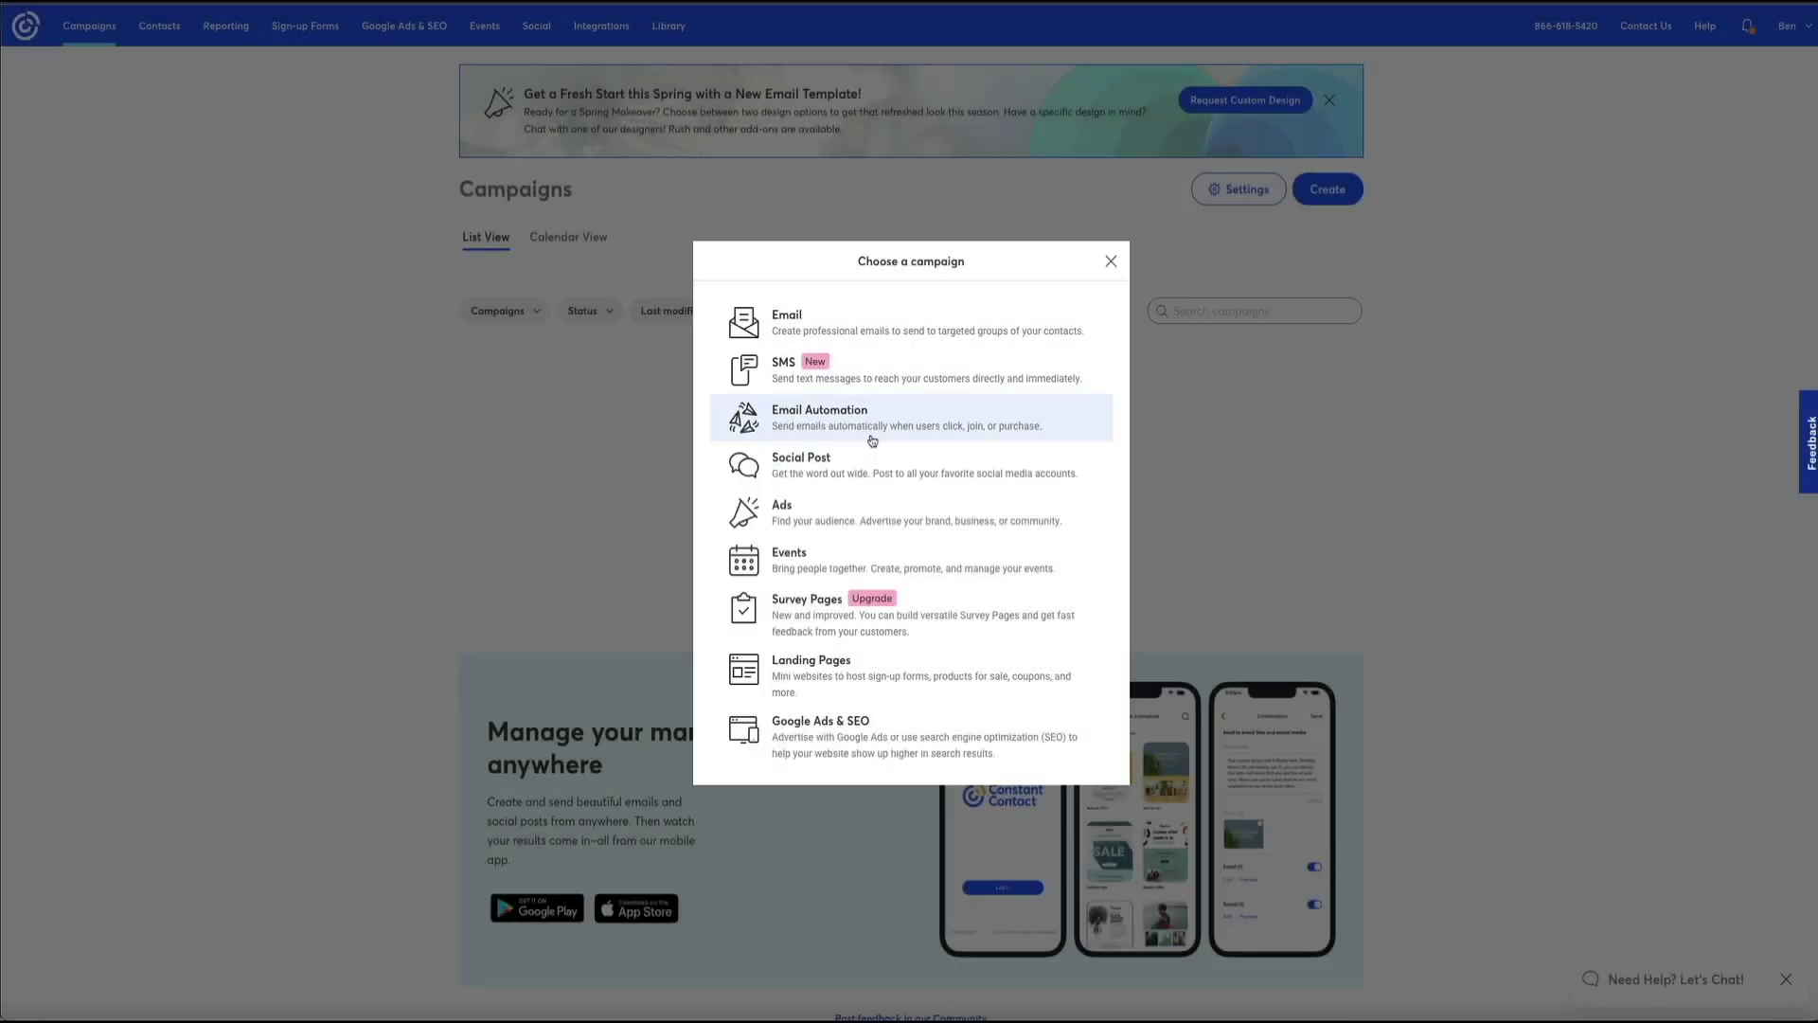
click(863, 430)
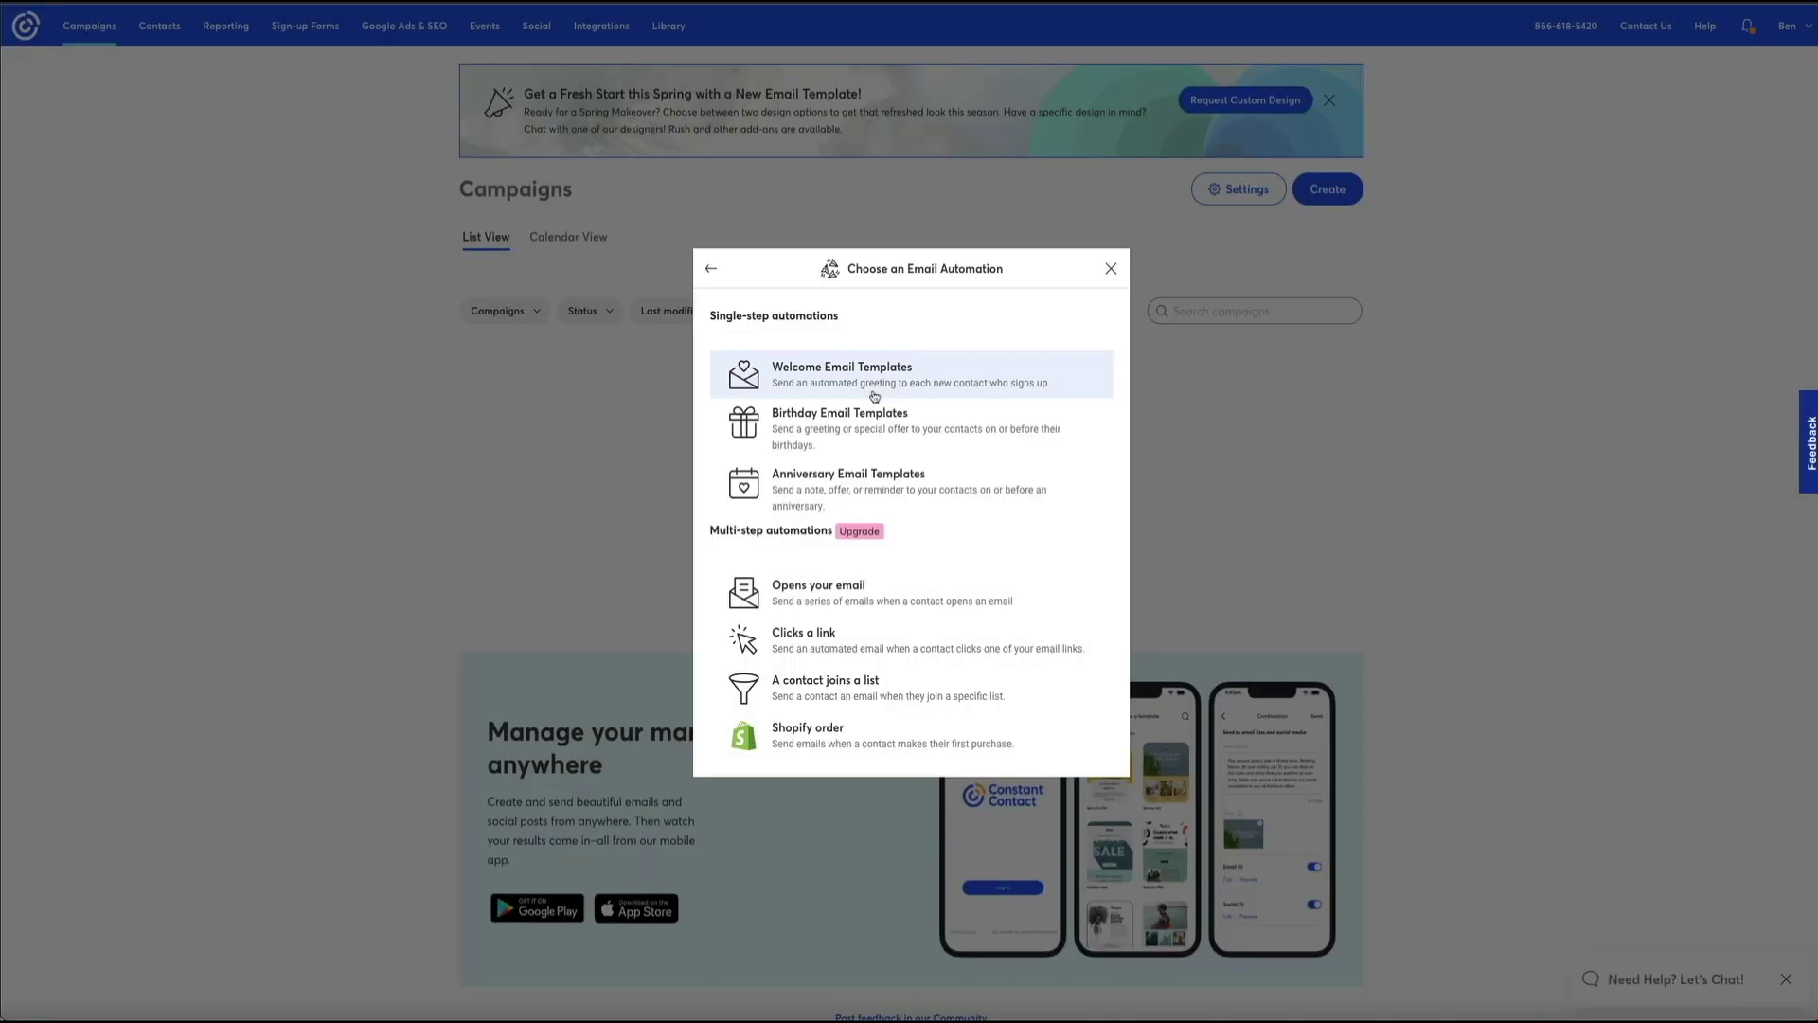
click(874, 396)
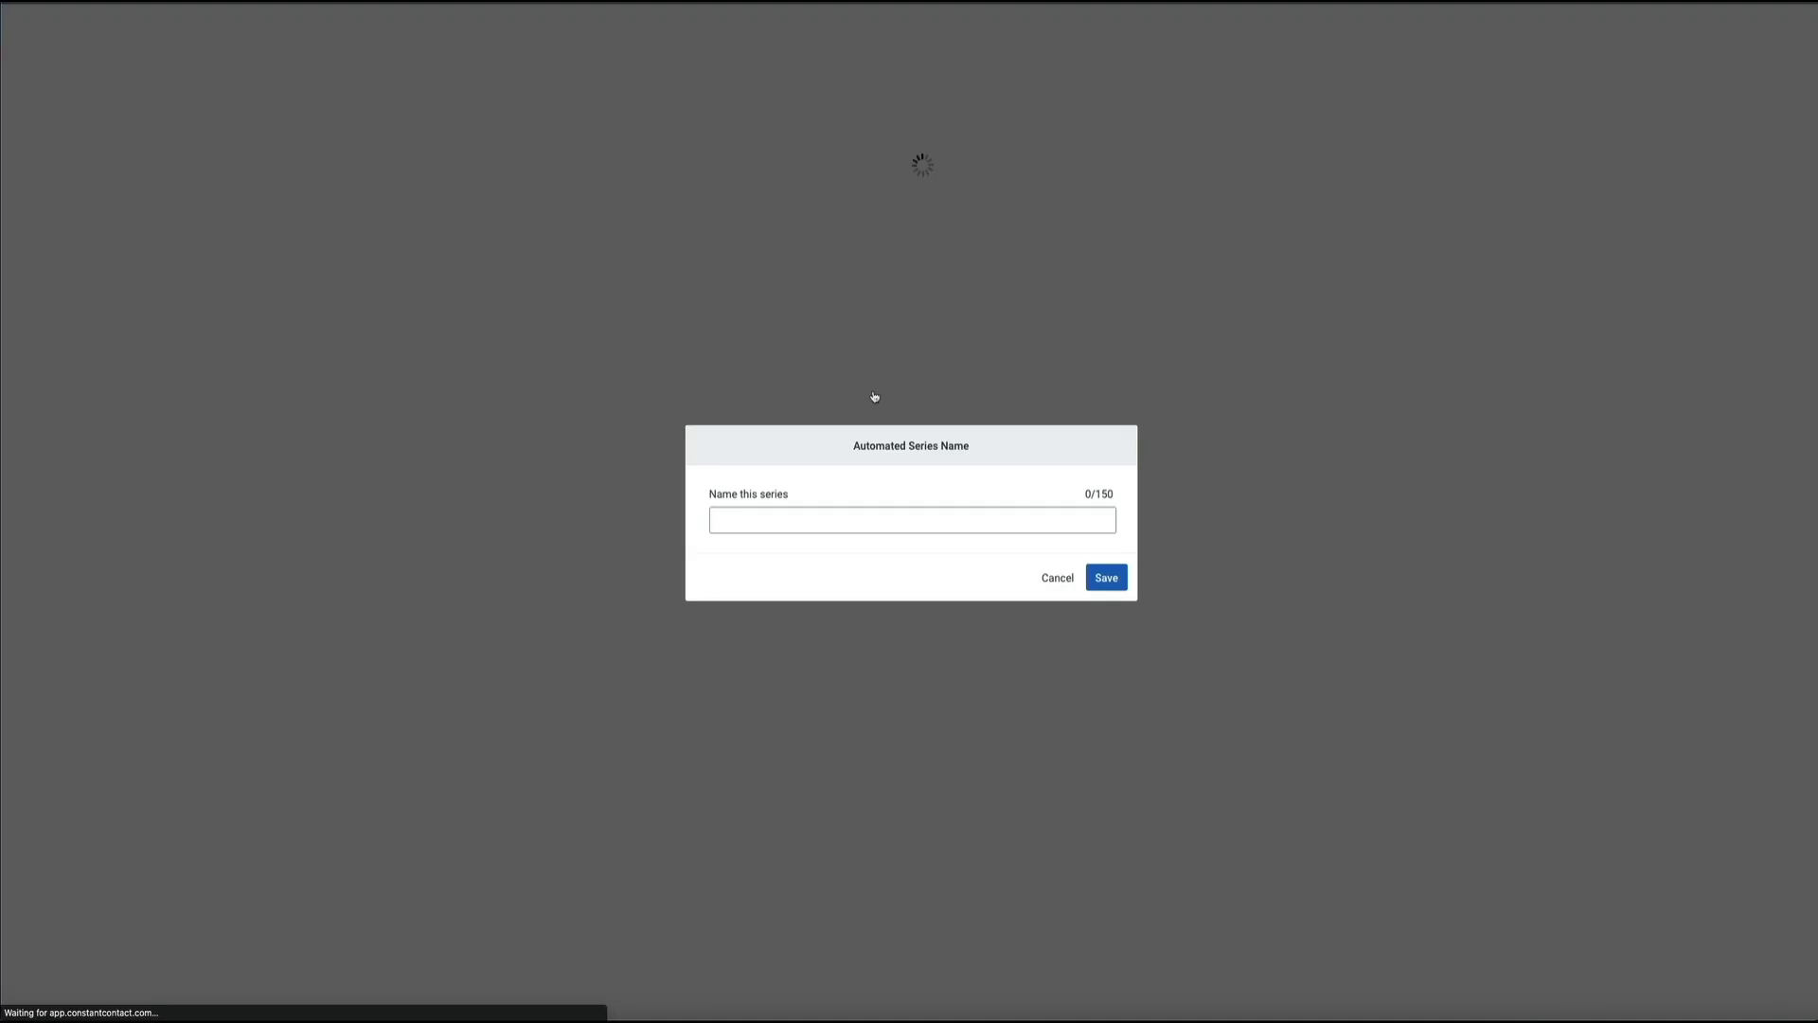
text(F)
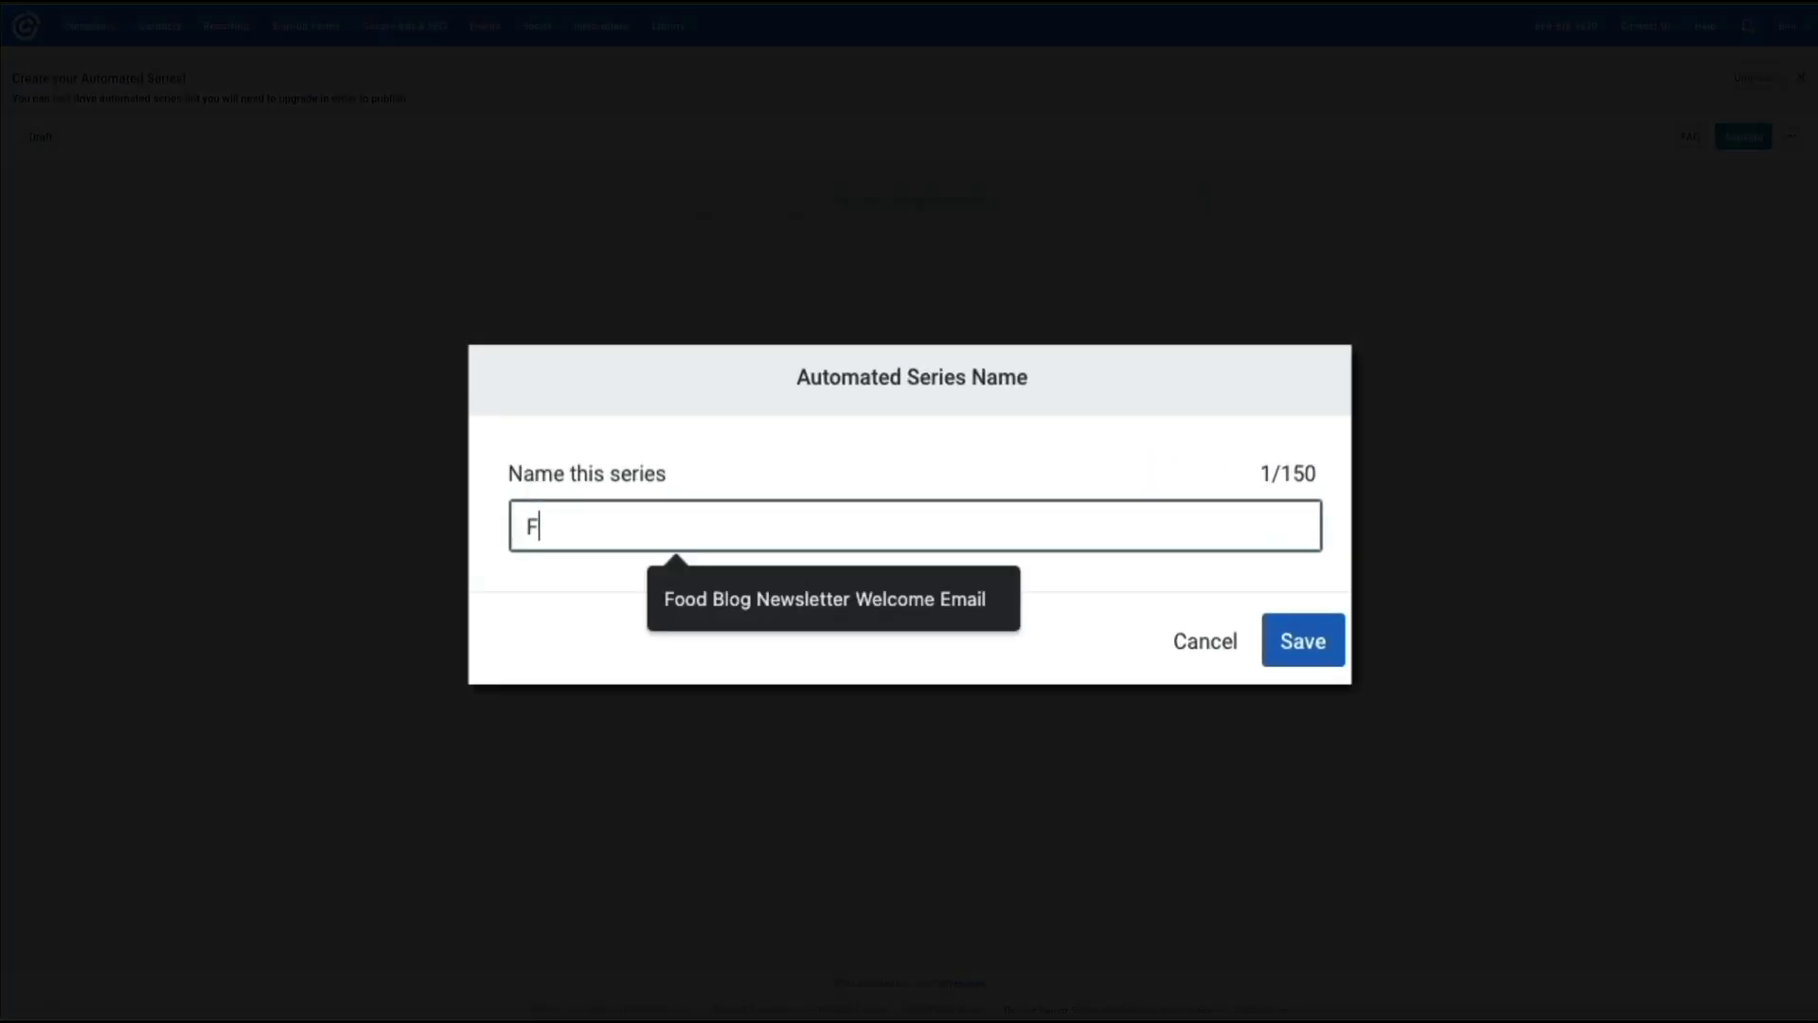
text(ood Blog Newsletter)
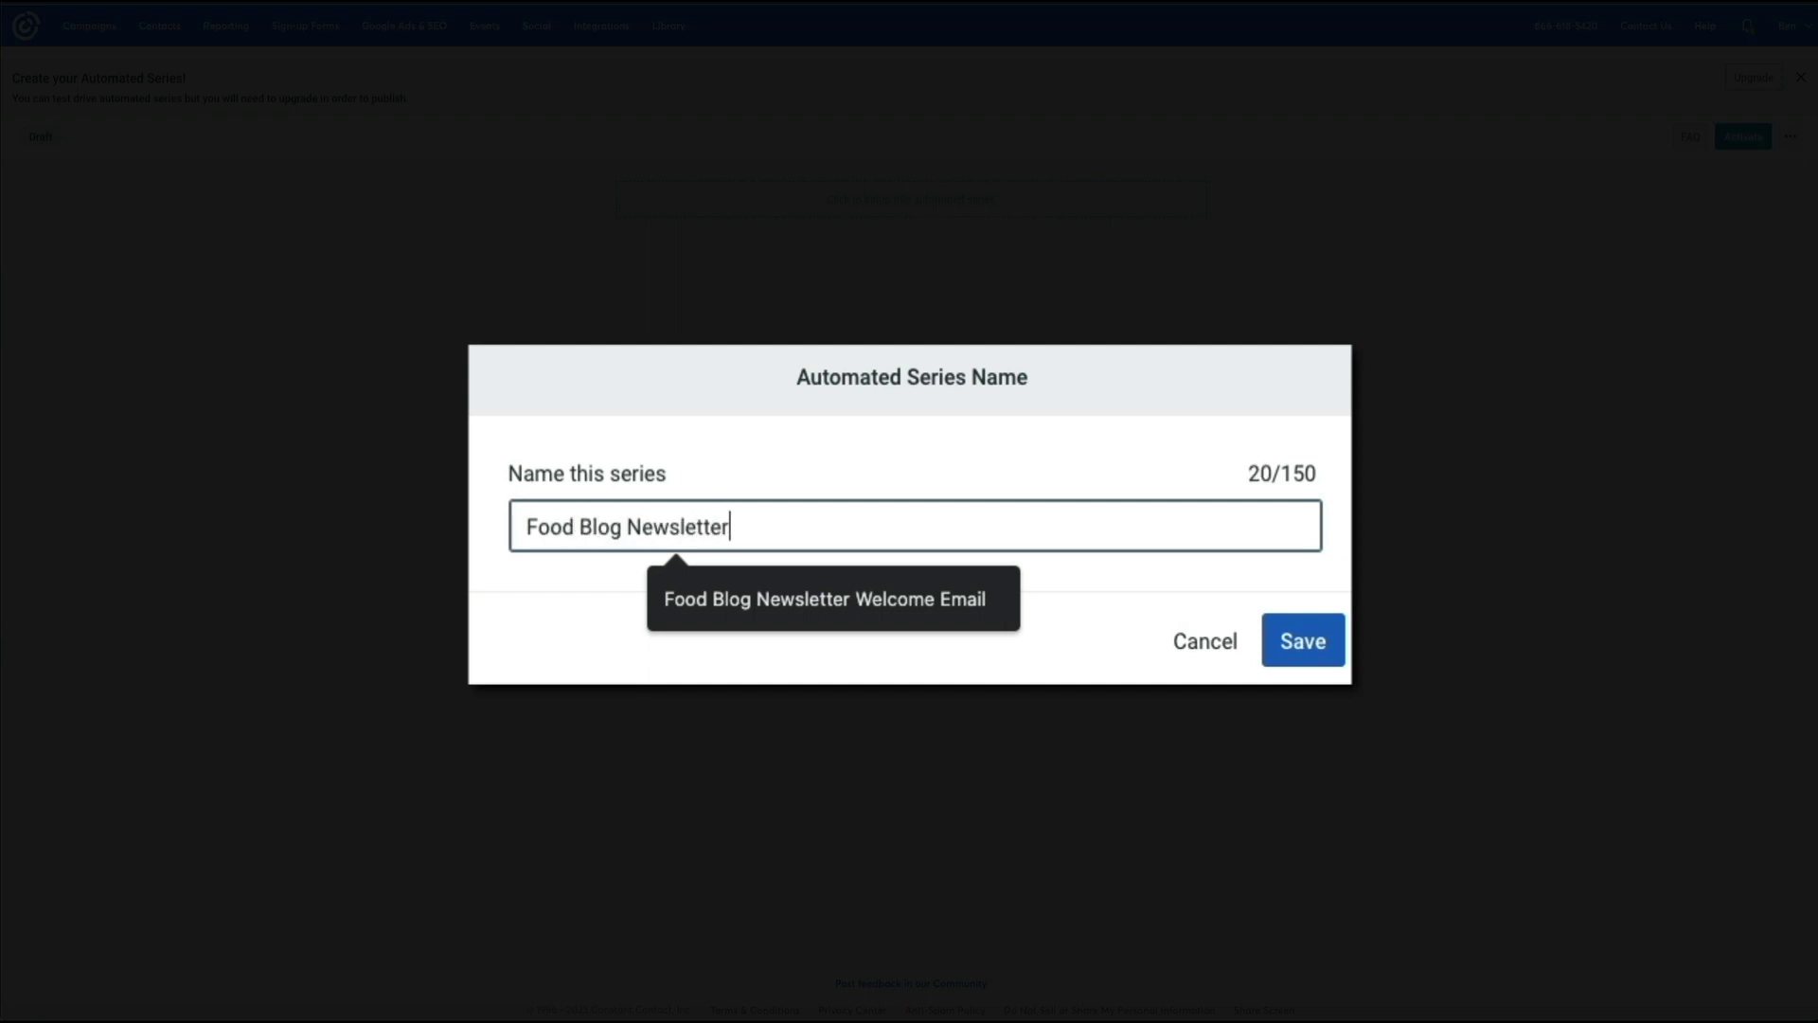
click(1298, 653)
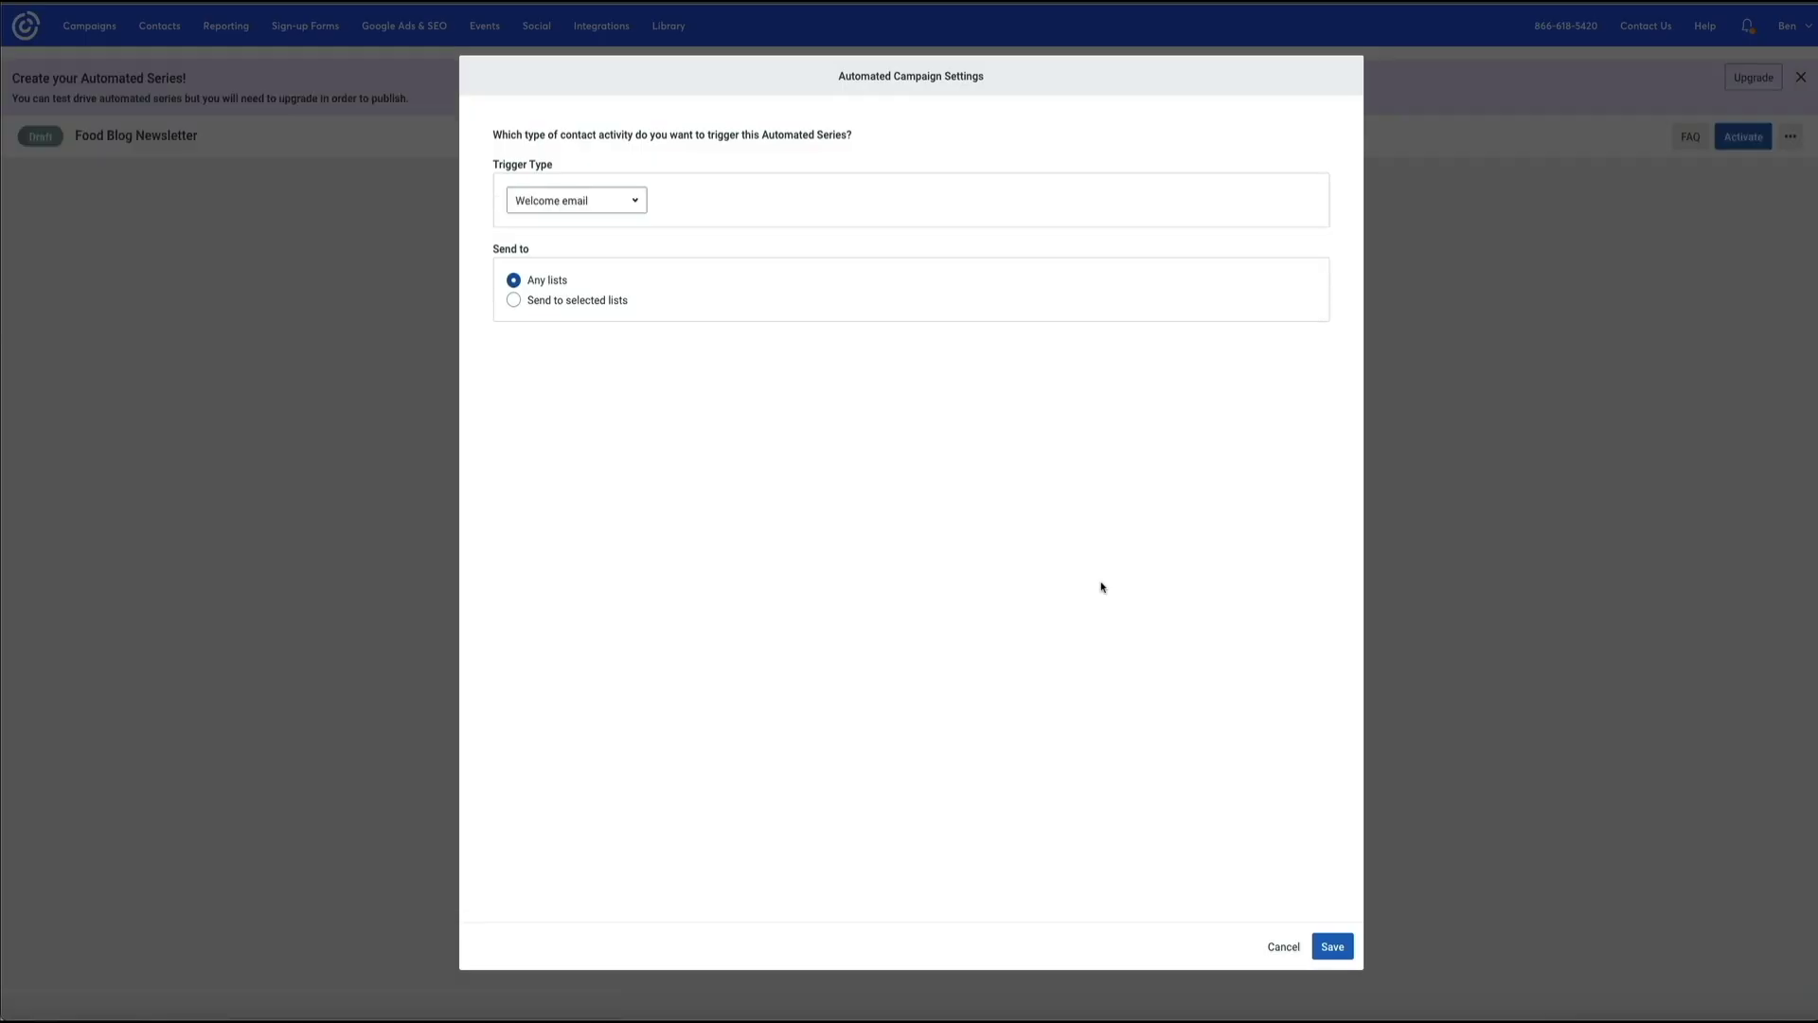
Trigger the series for contacts joining the Food Blog Sidebar list, then start a new step 1 email.
click(513, 300)
click(519, 361)
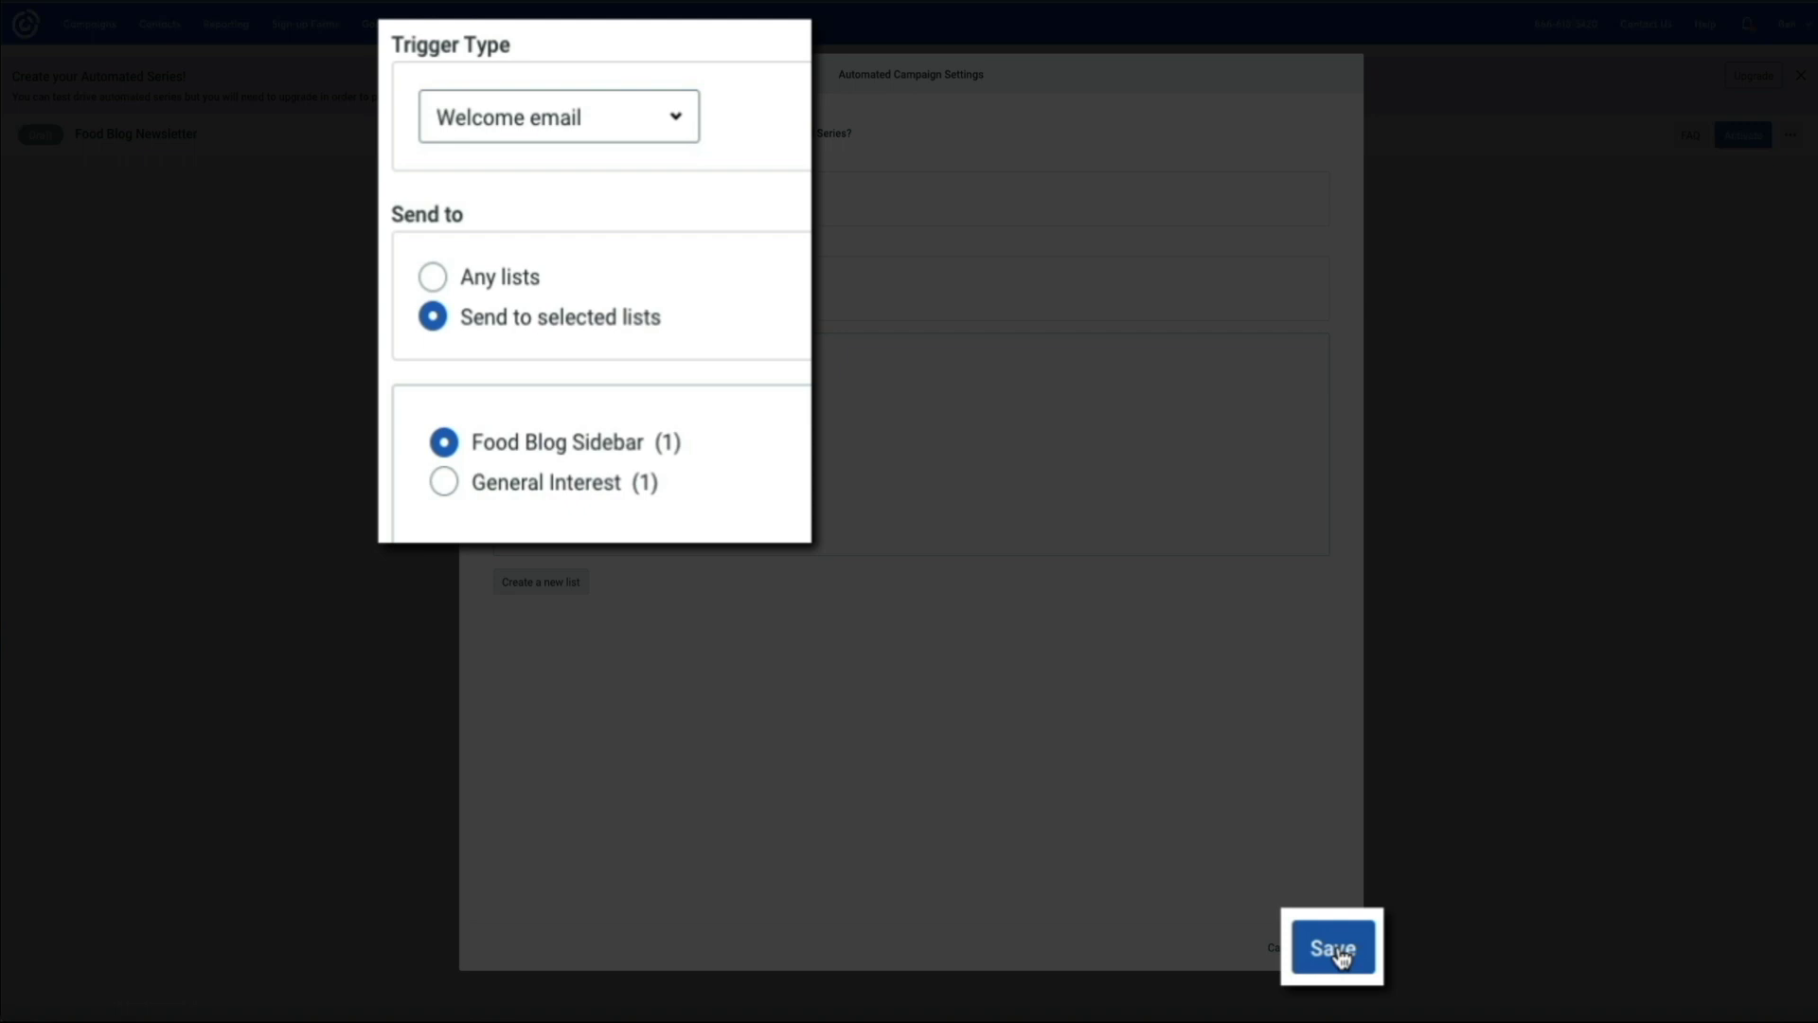
click(1333, 947)
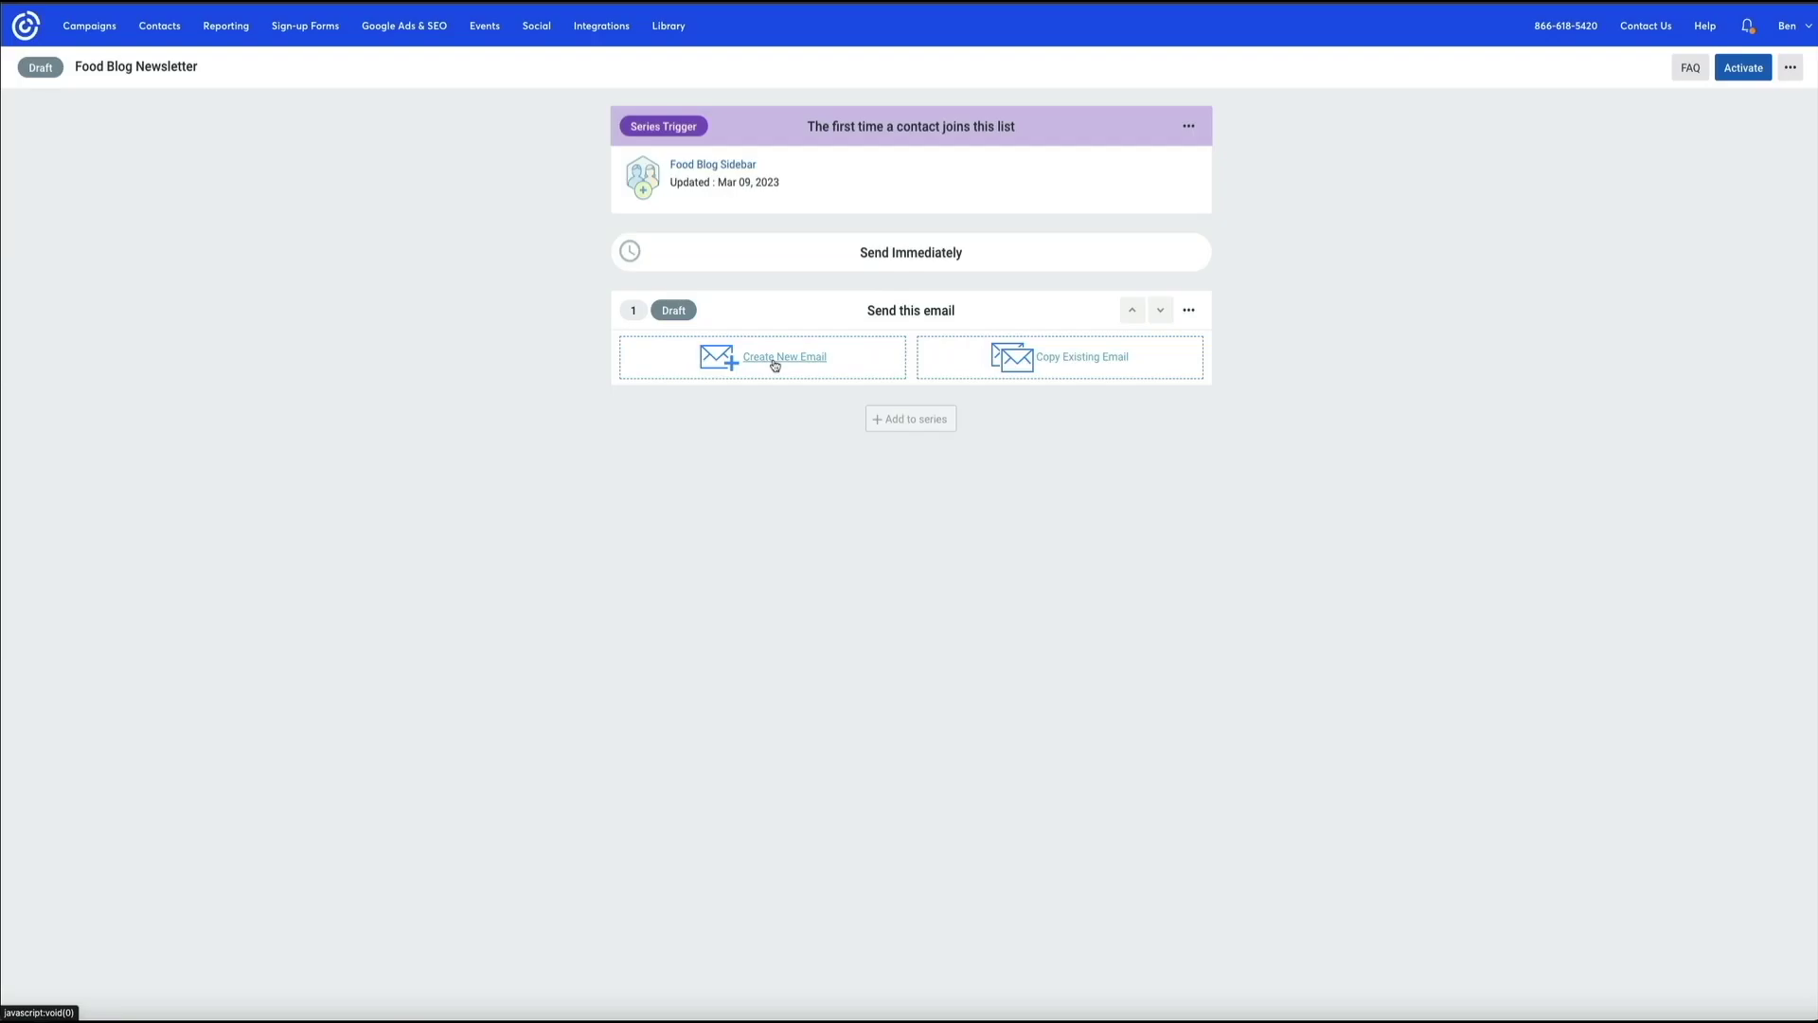
click(774, 365)
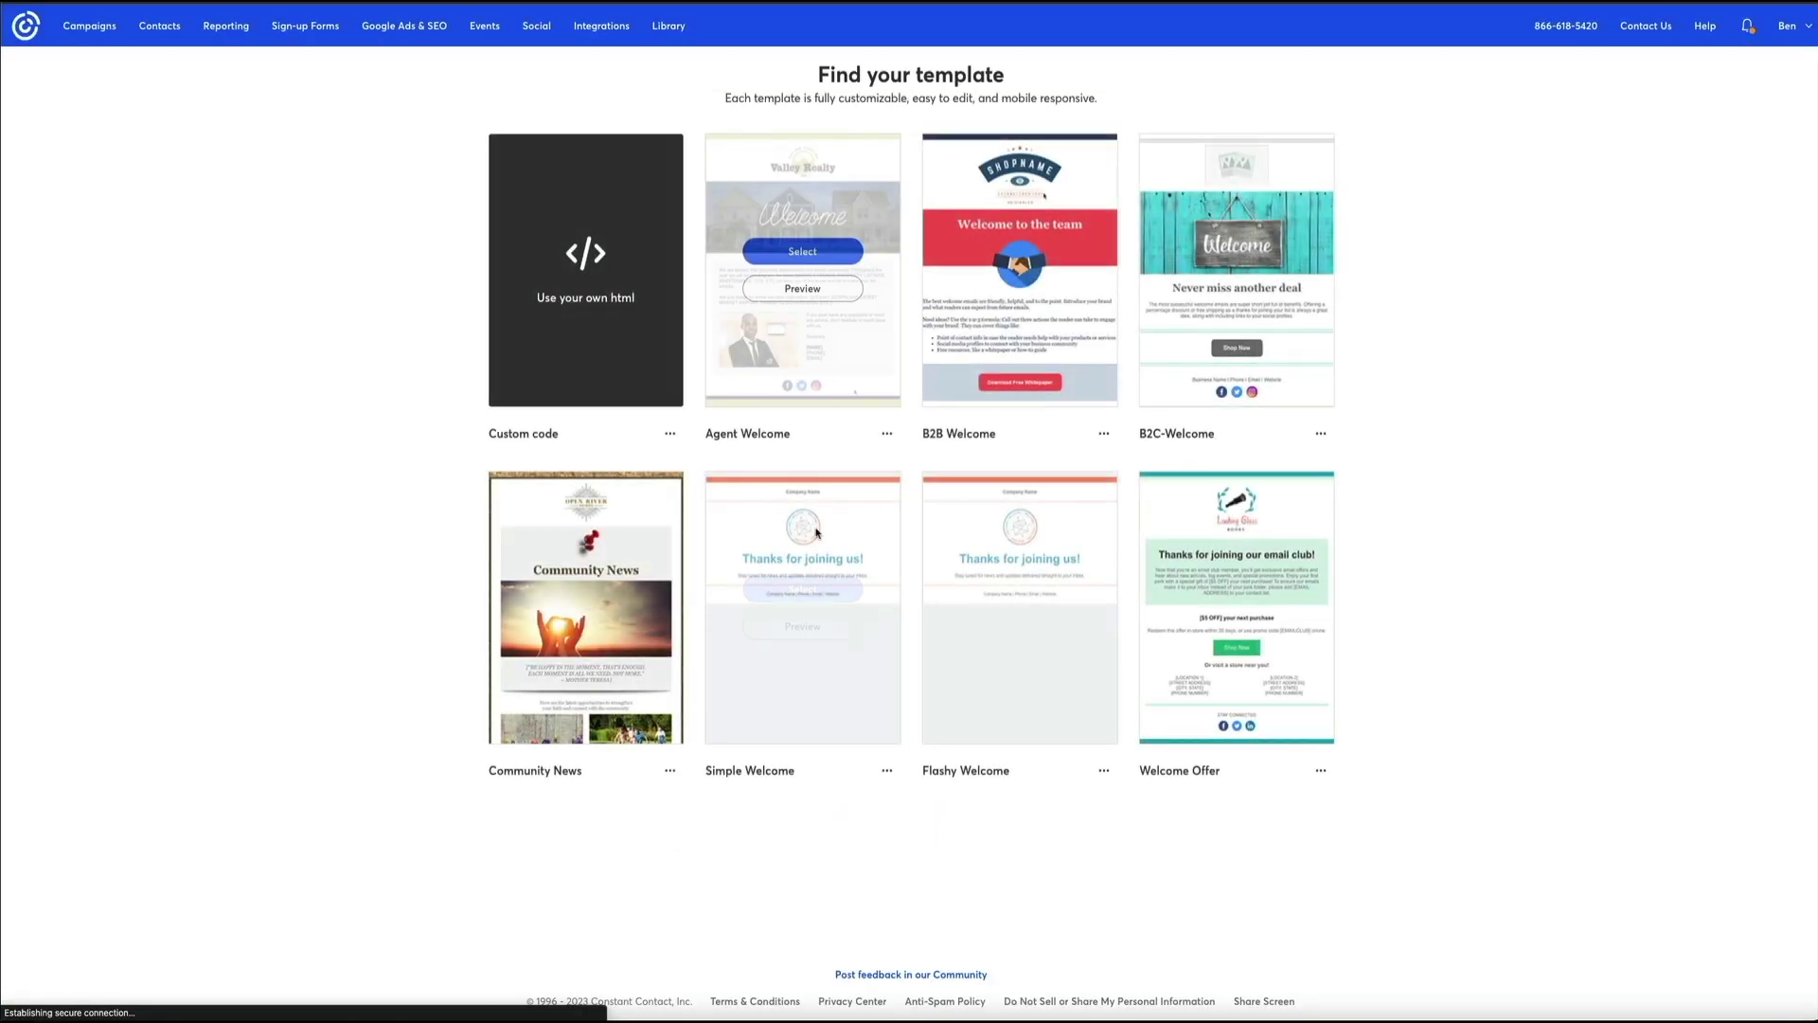
Preview the Simple Welcome template, then use it for the series' first email.
mouse_move(805, 634)
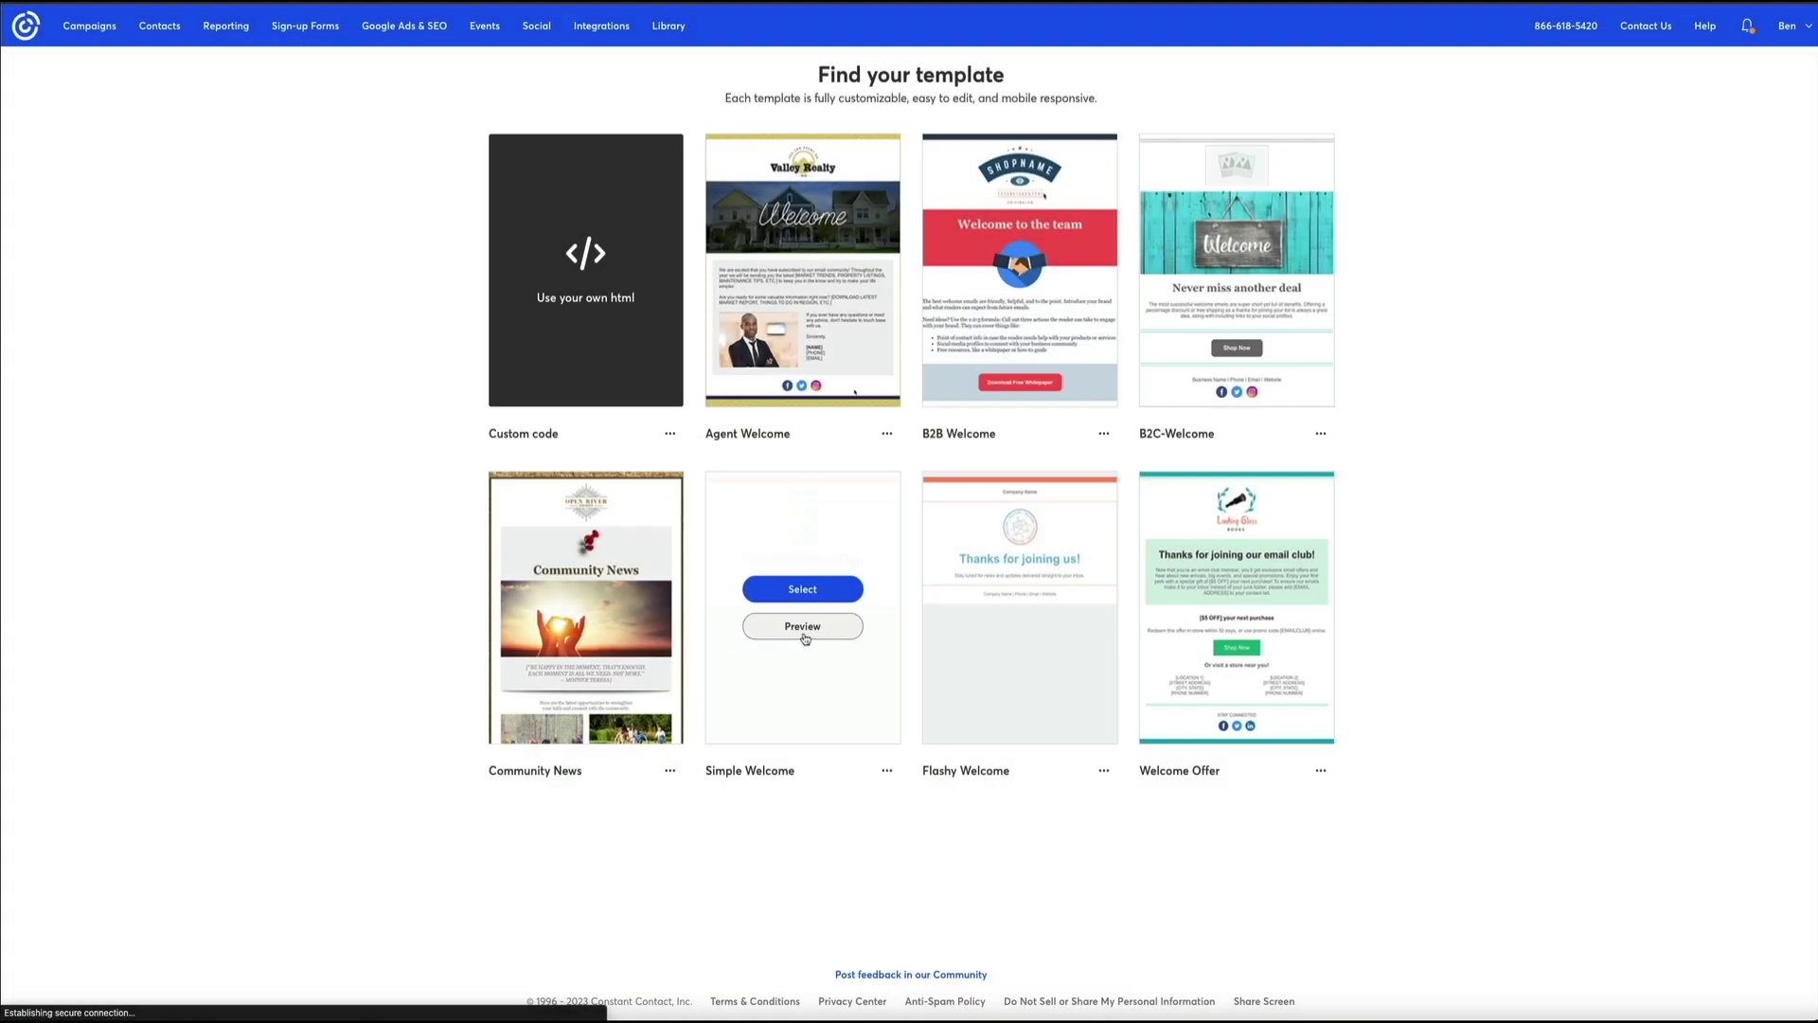
click(803, 633)
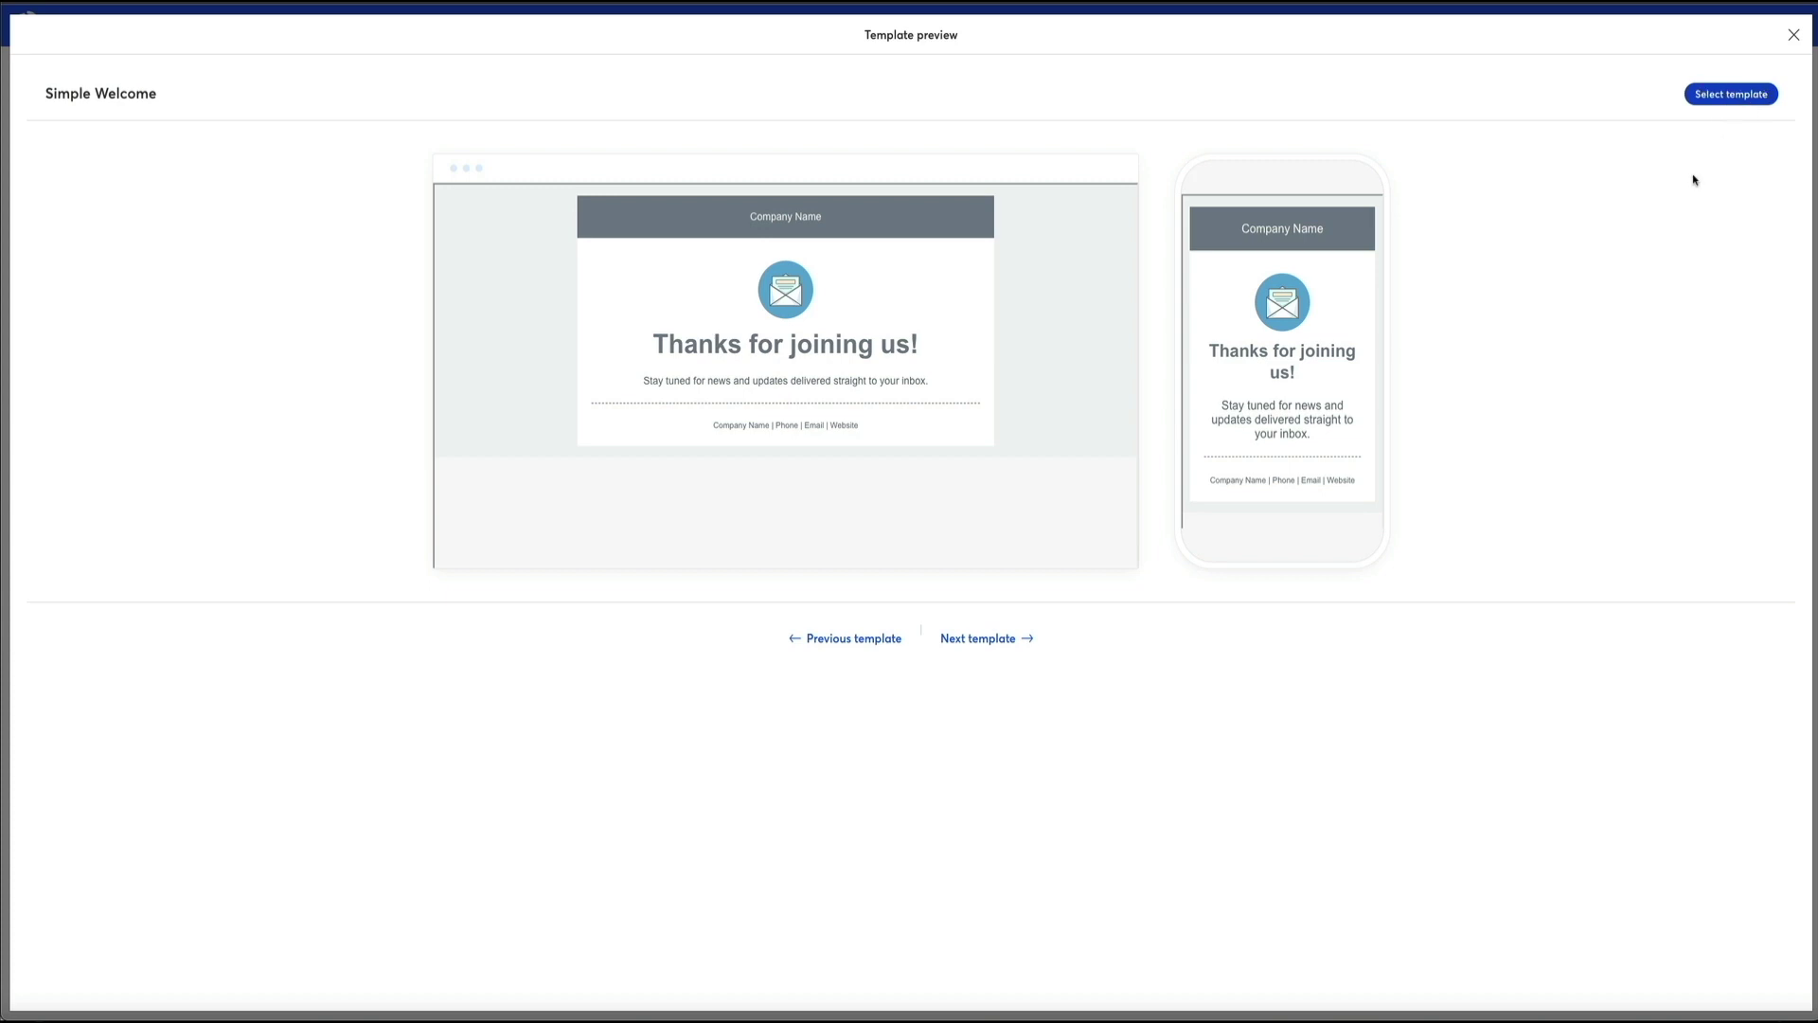
click(1793, 36)
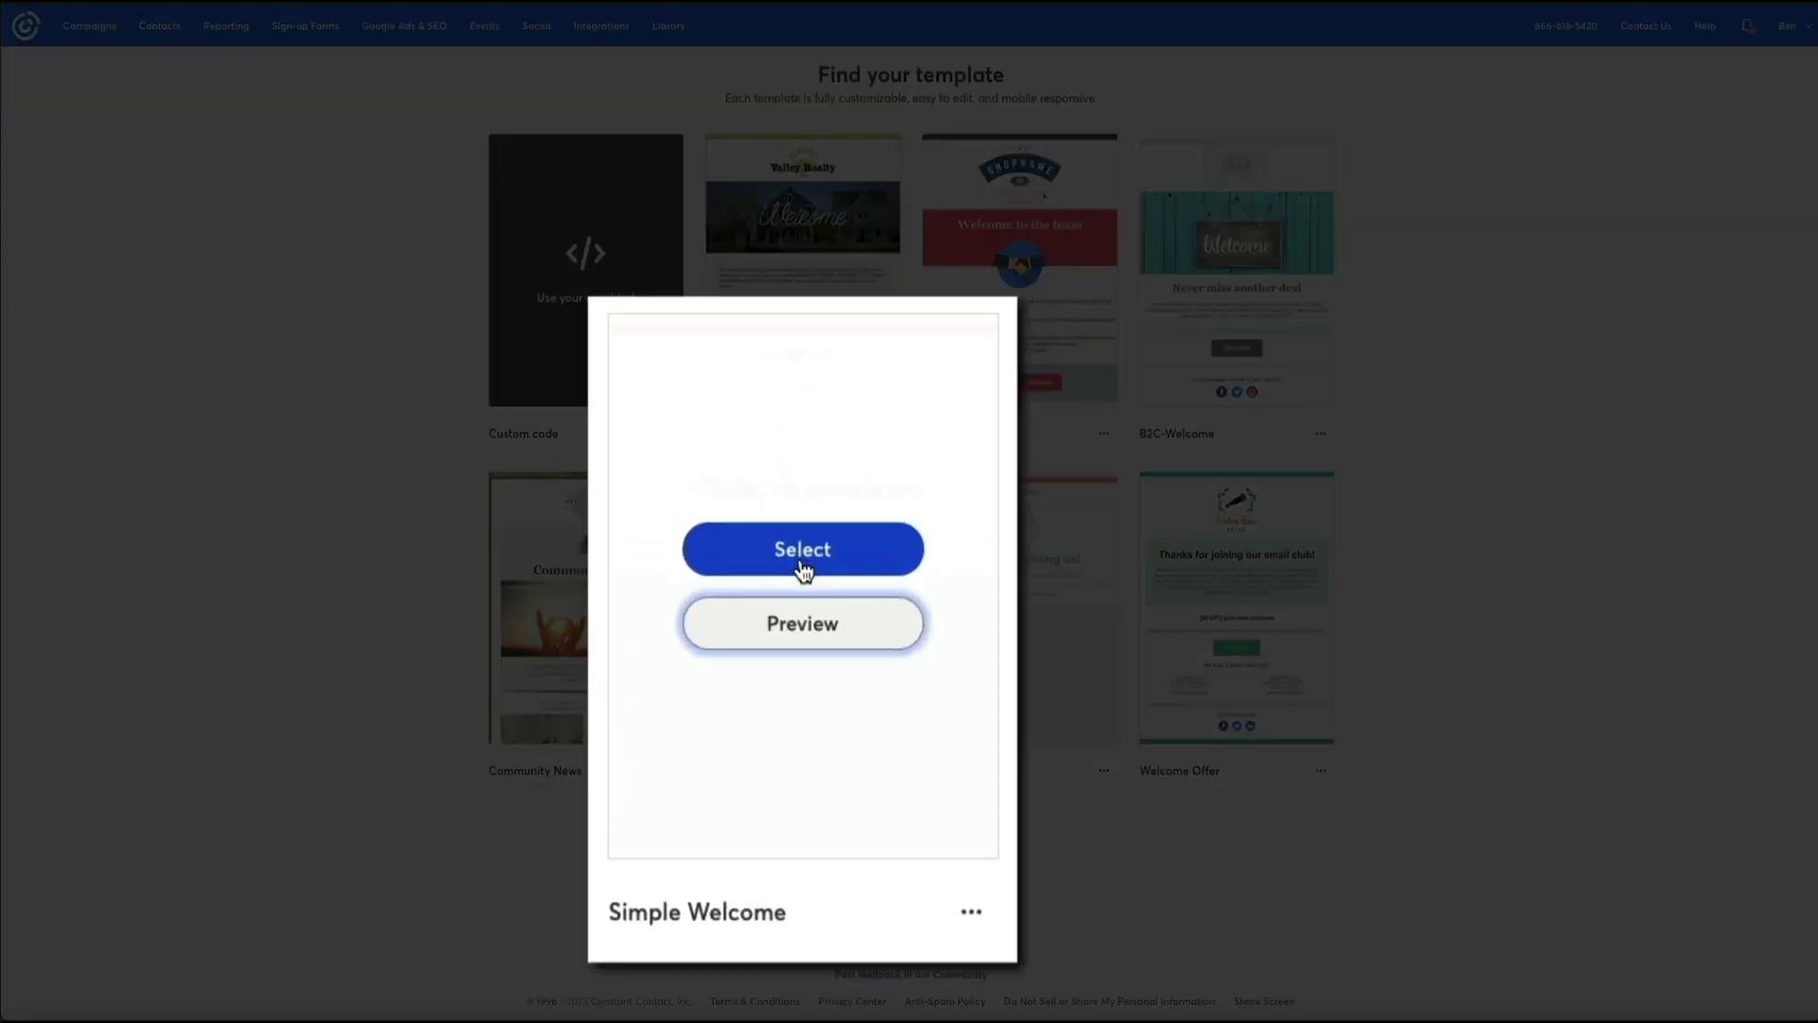
click(802, 567)
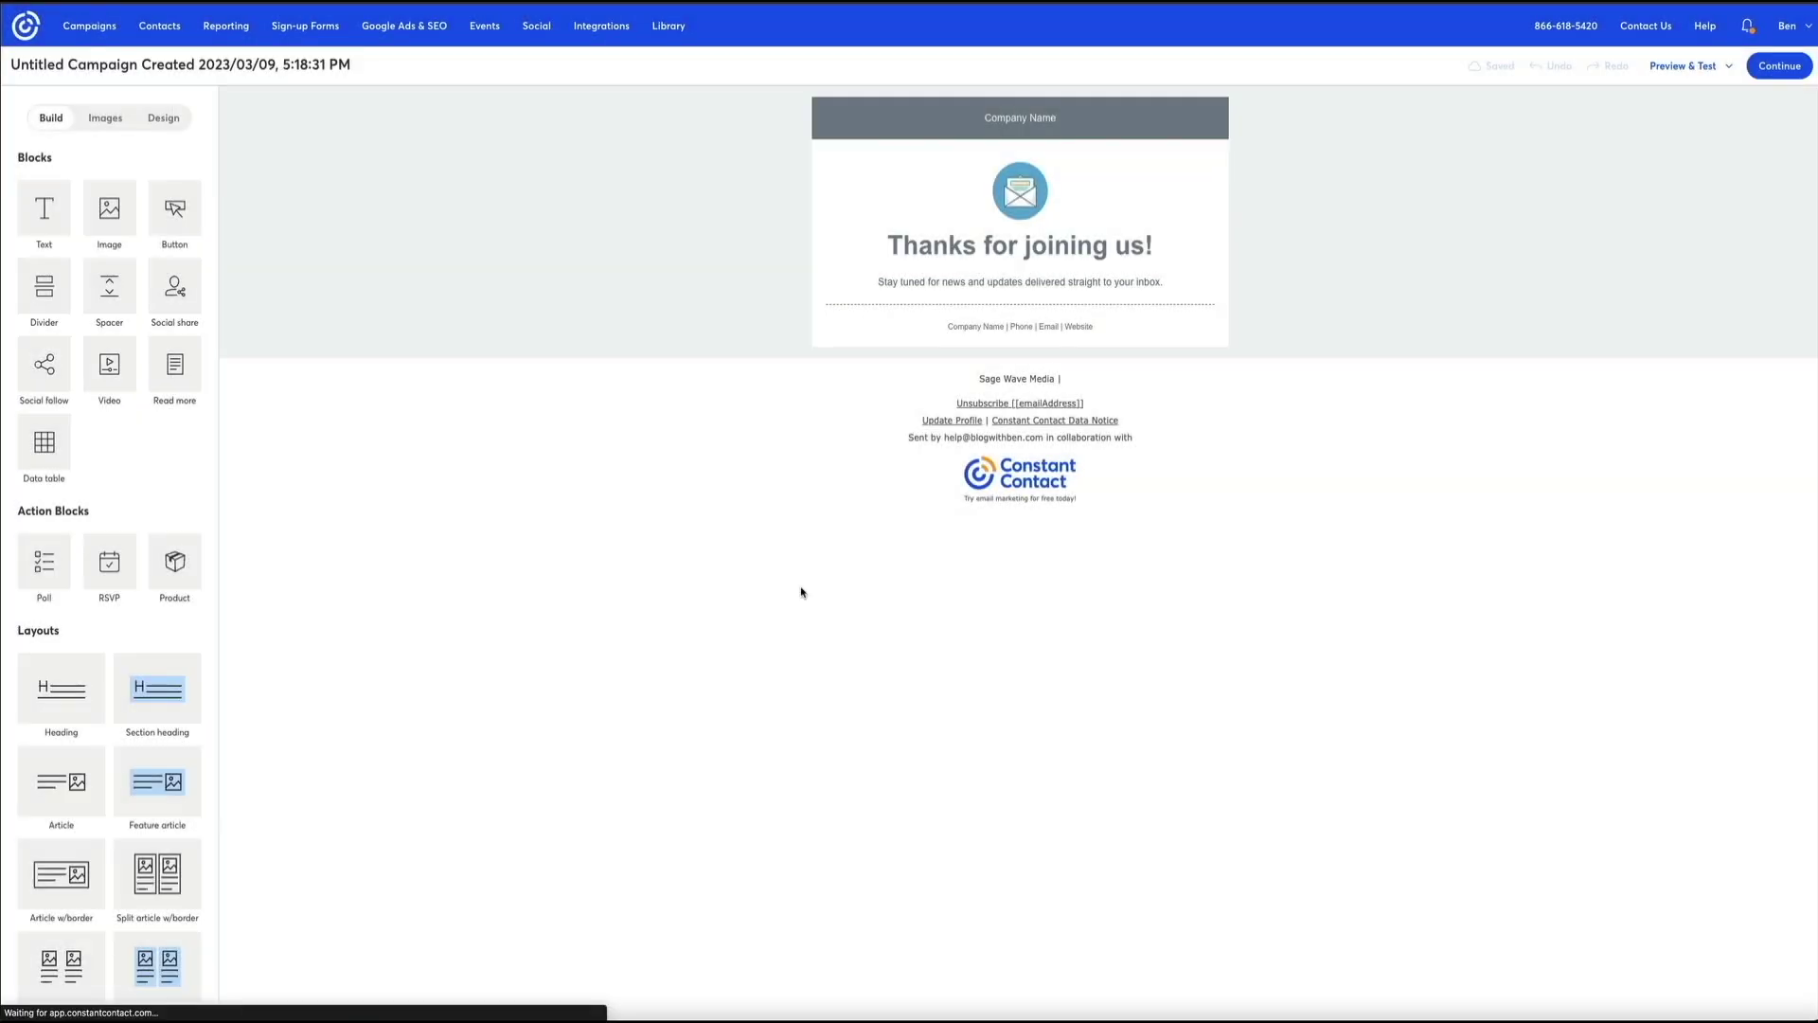
Rename the email 'Food Blog Welcome Email' and return to the series.
click(367, 64)
text(Fo)
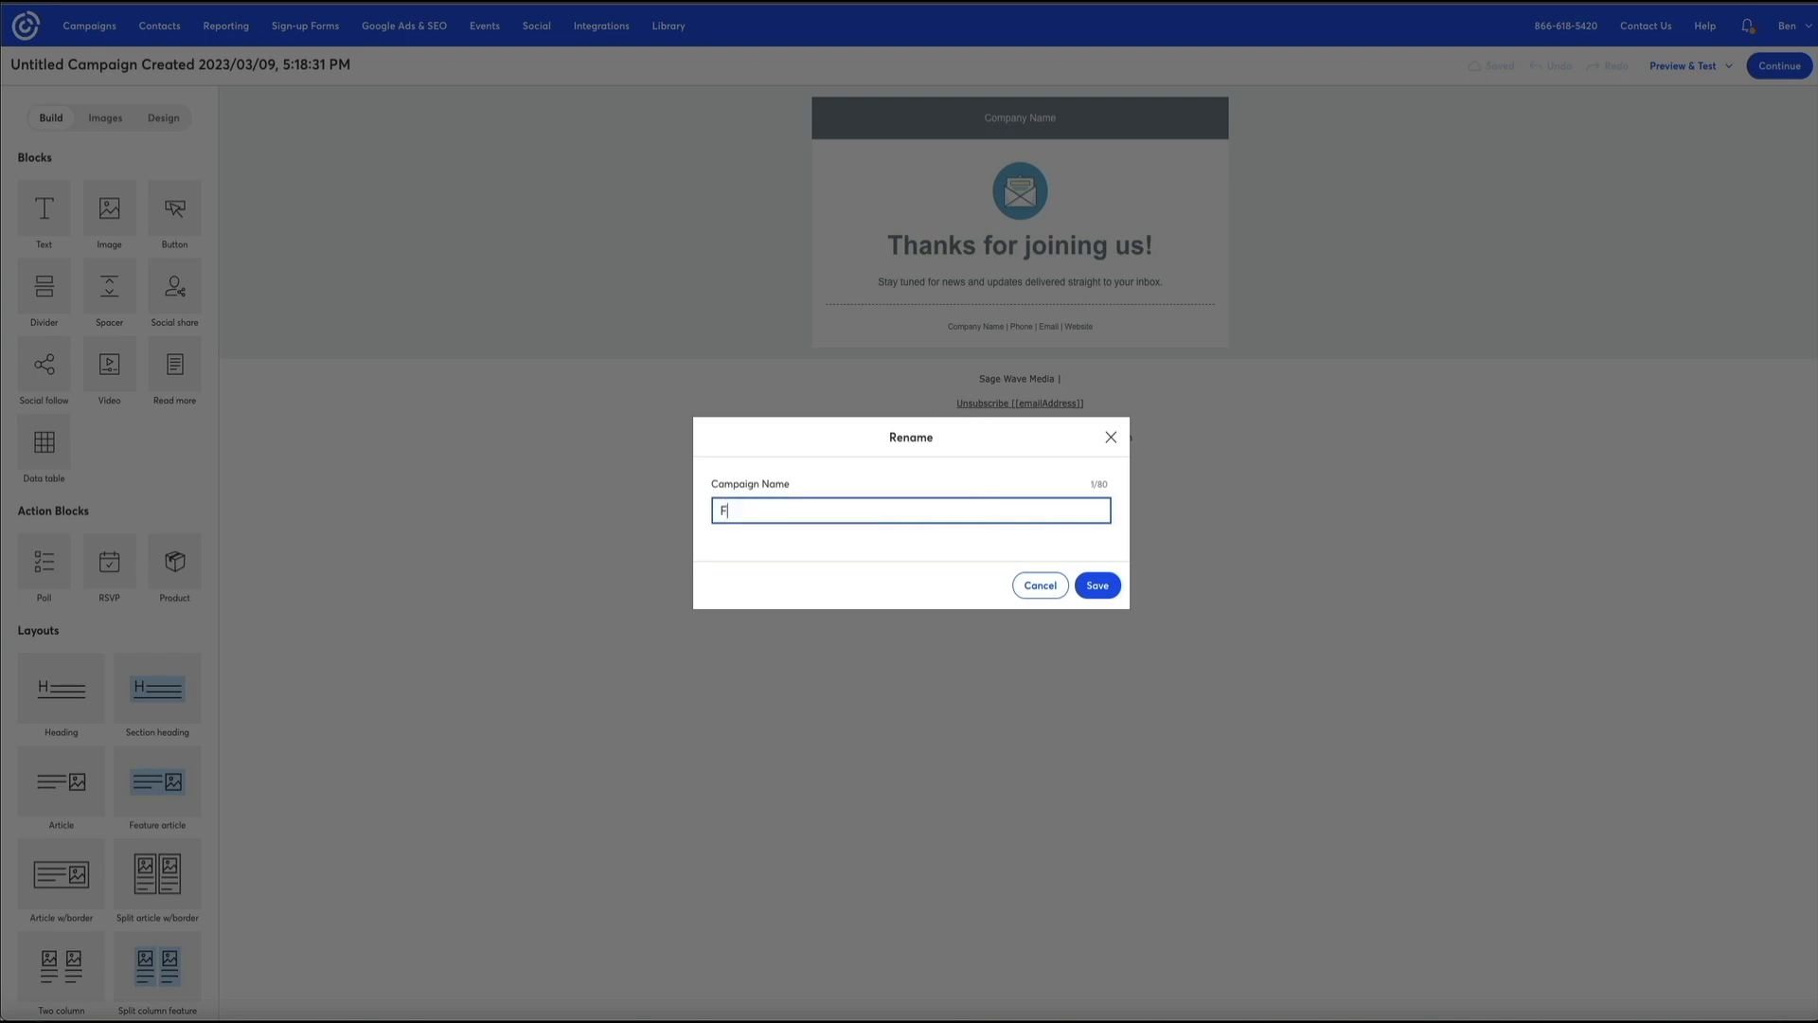
text(od Blog Welcome Email)
click(1110, 587)
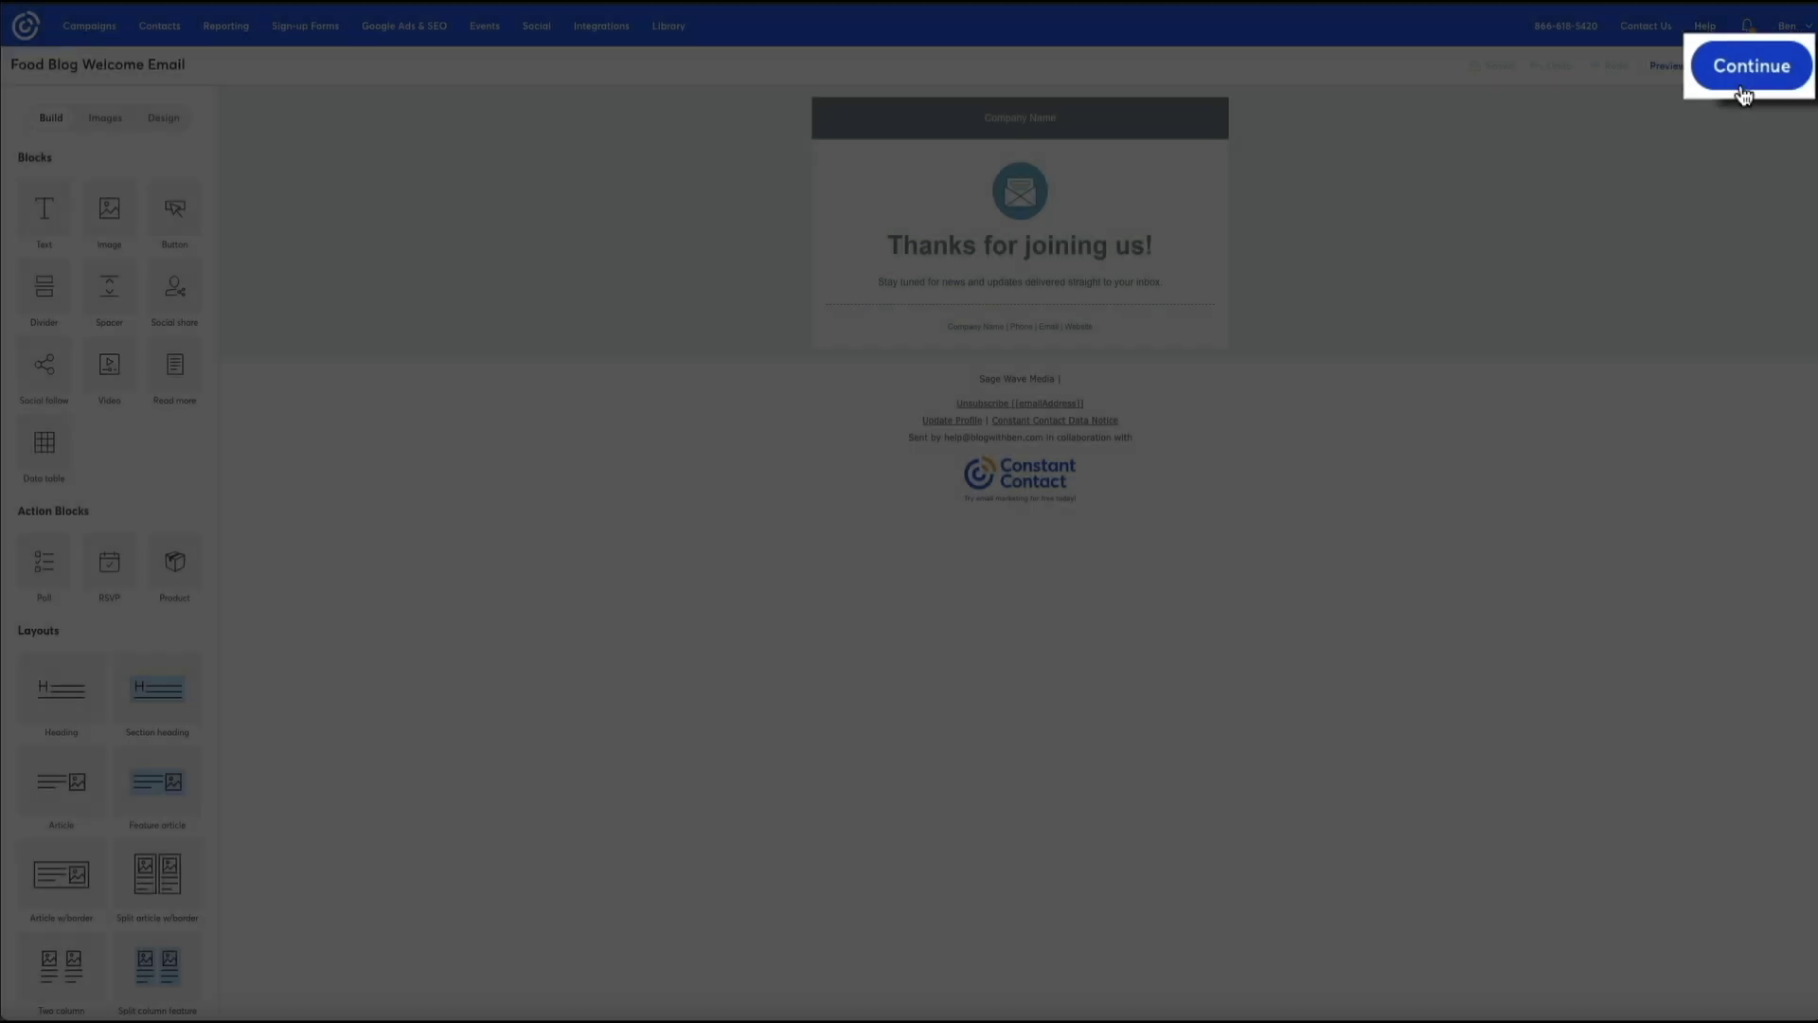
click(1773, 80)
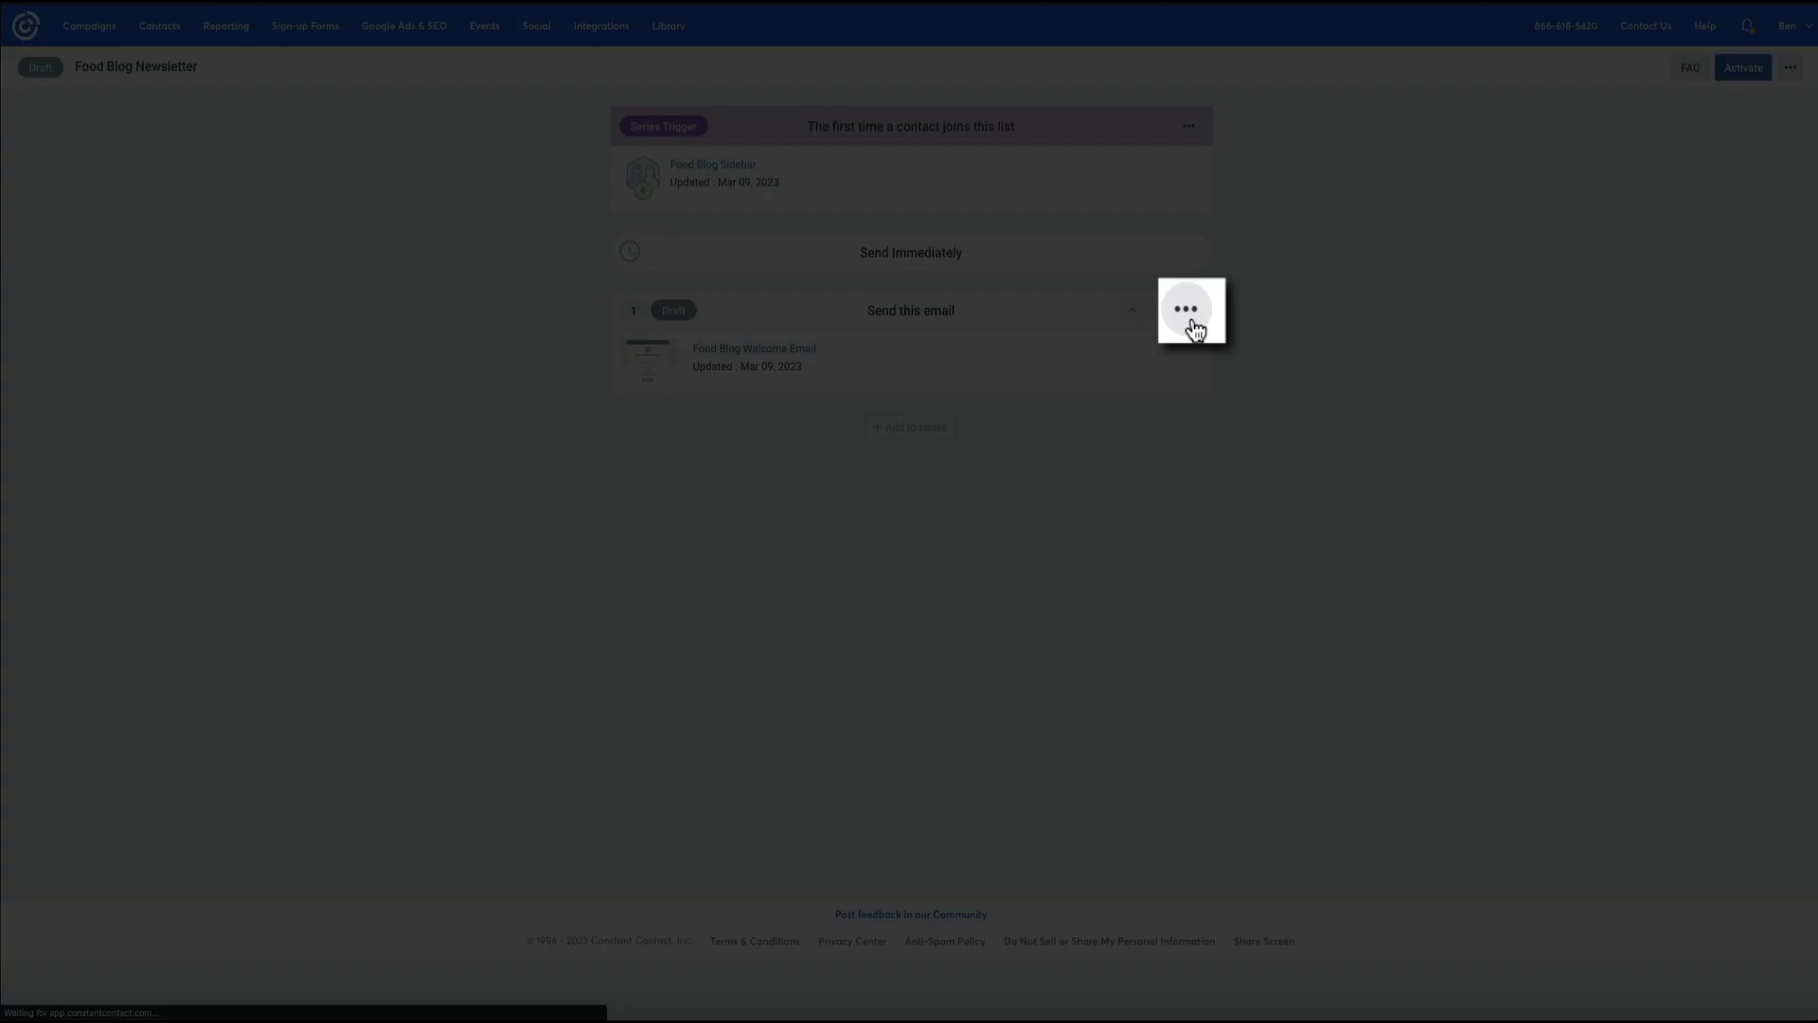
Delete the series' email step, keeping the email in My Campaigns, and view the Campaigns list.
click(1188, 310)
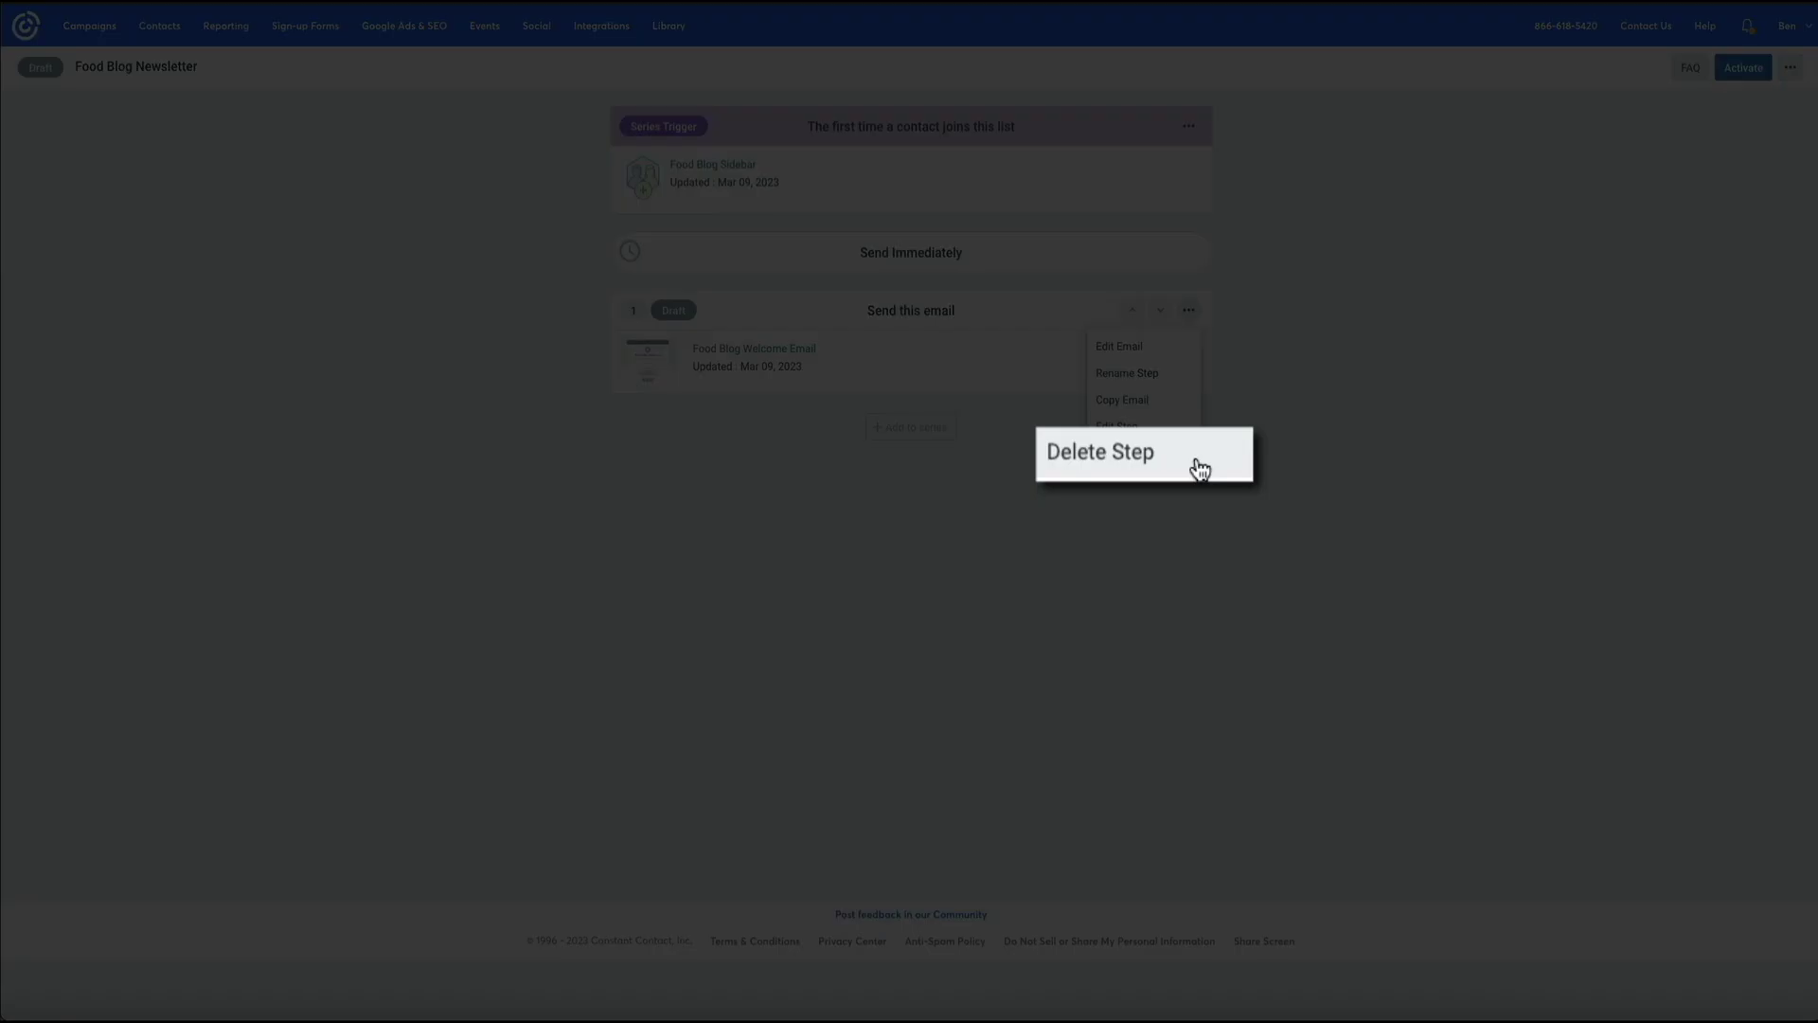
click(1171, 455)
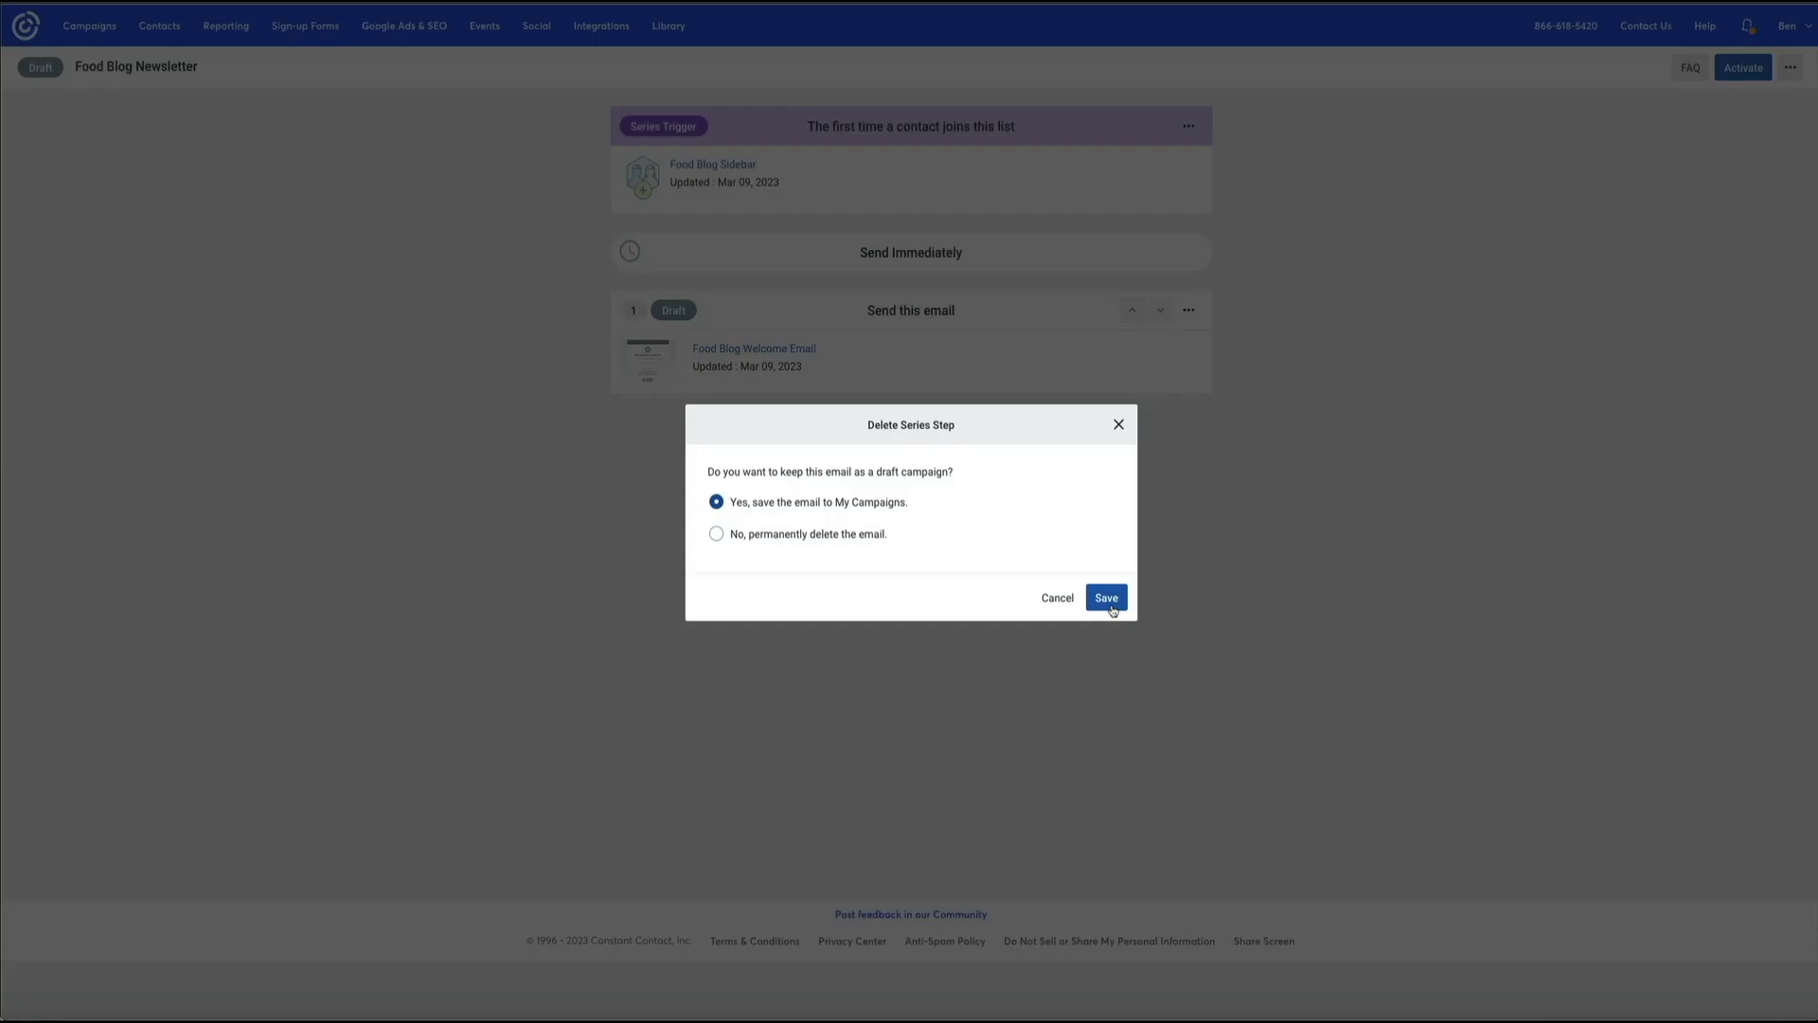
click(1110, 599)
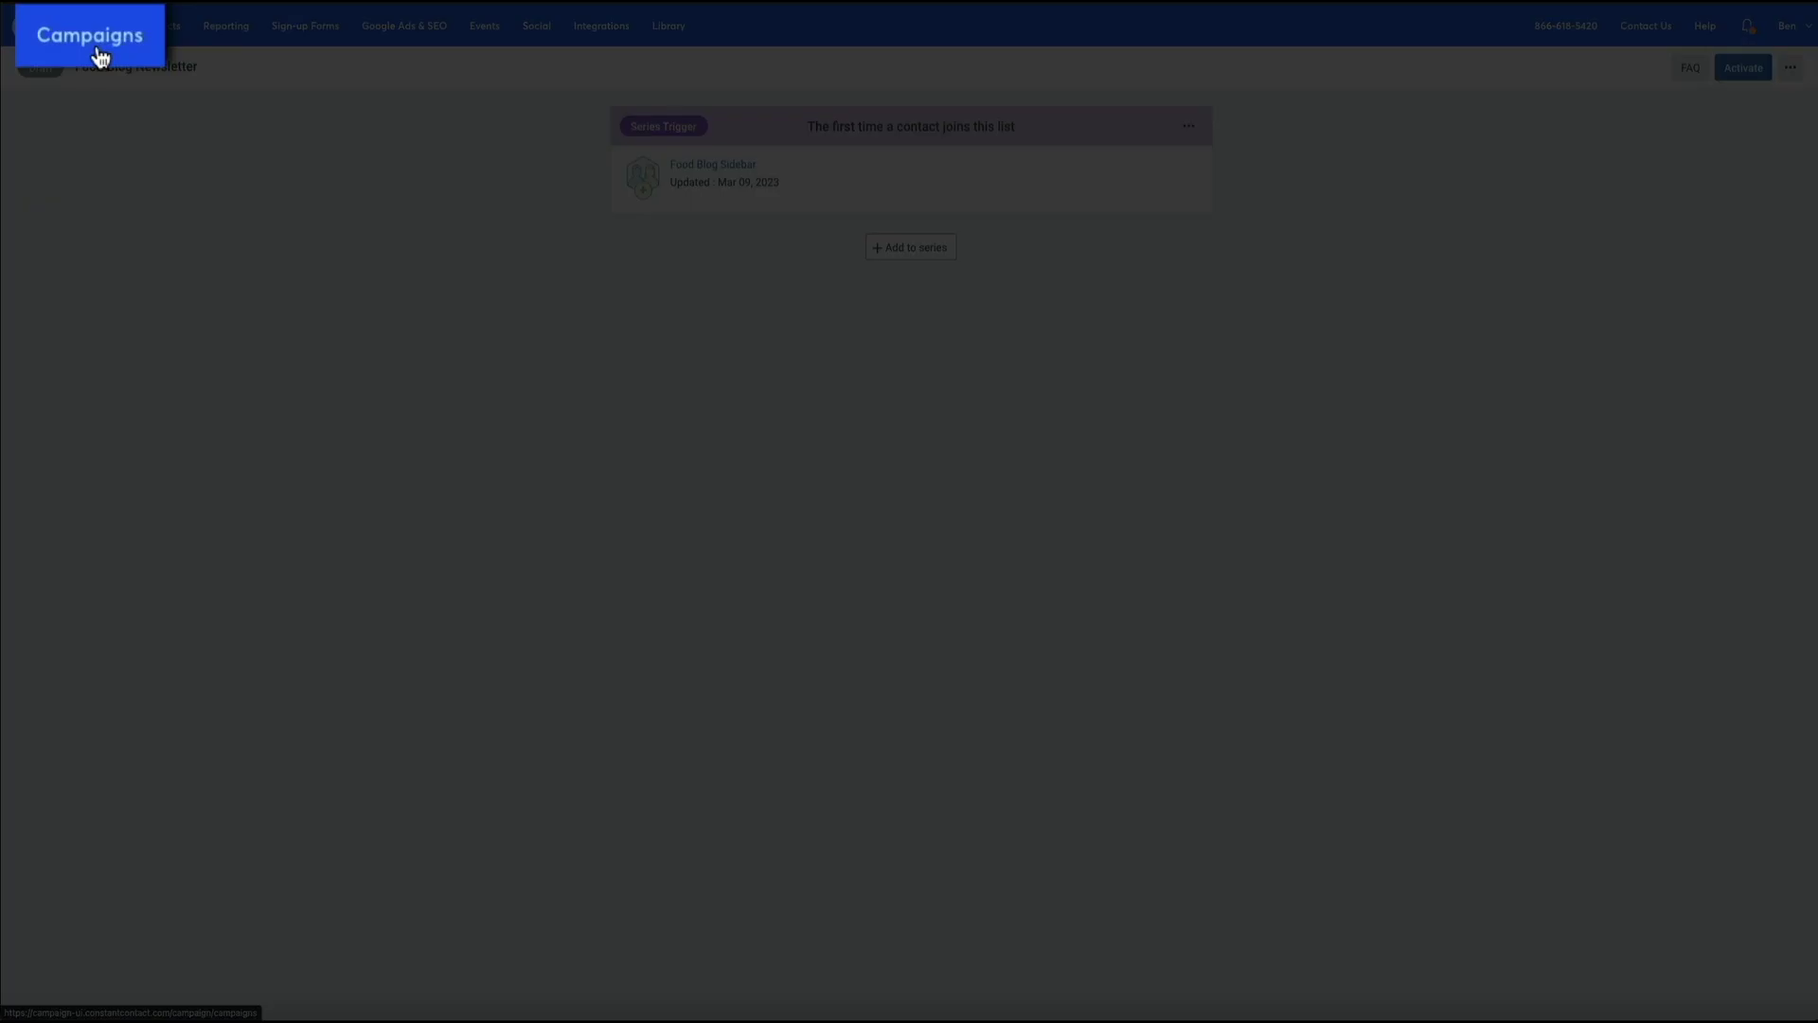
click(95, 35)
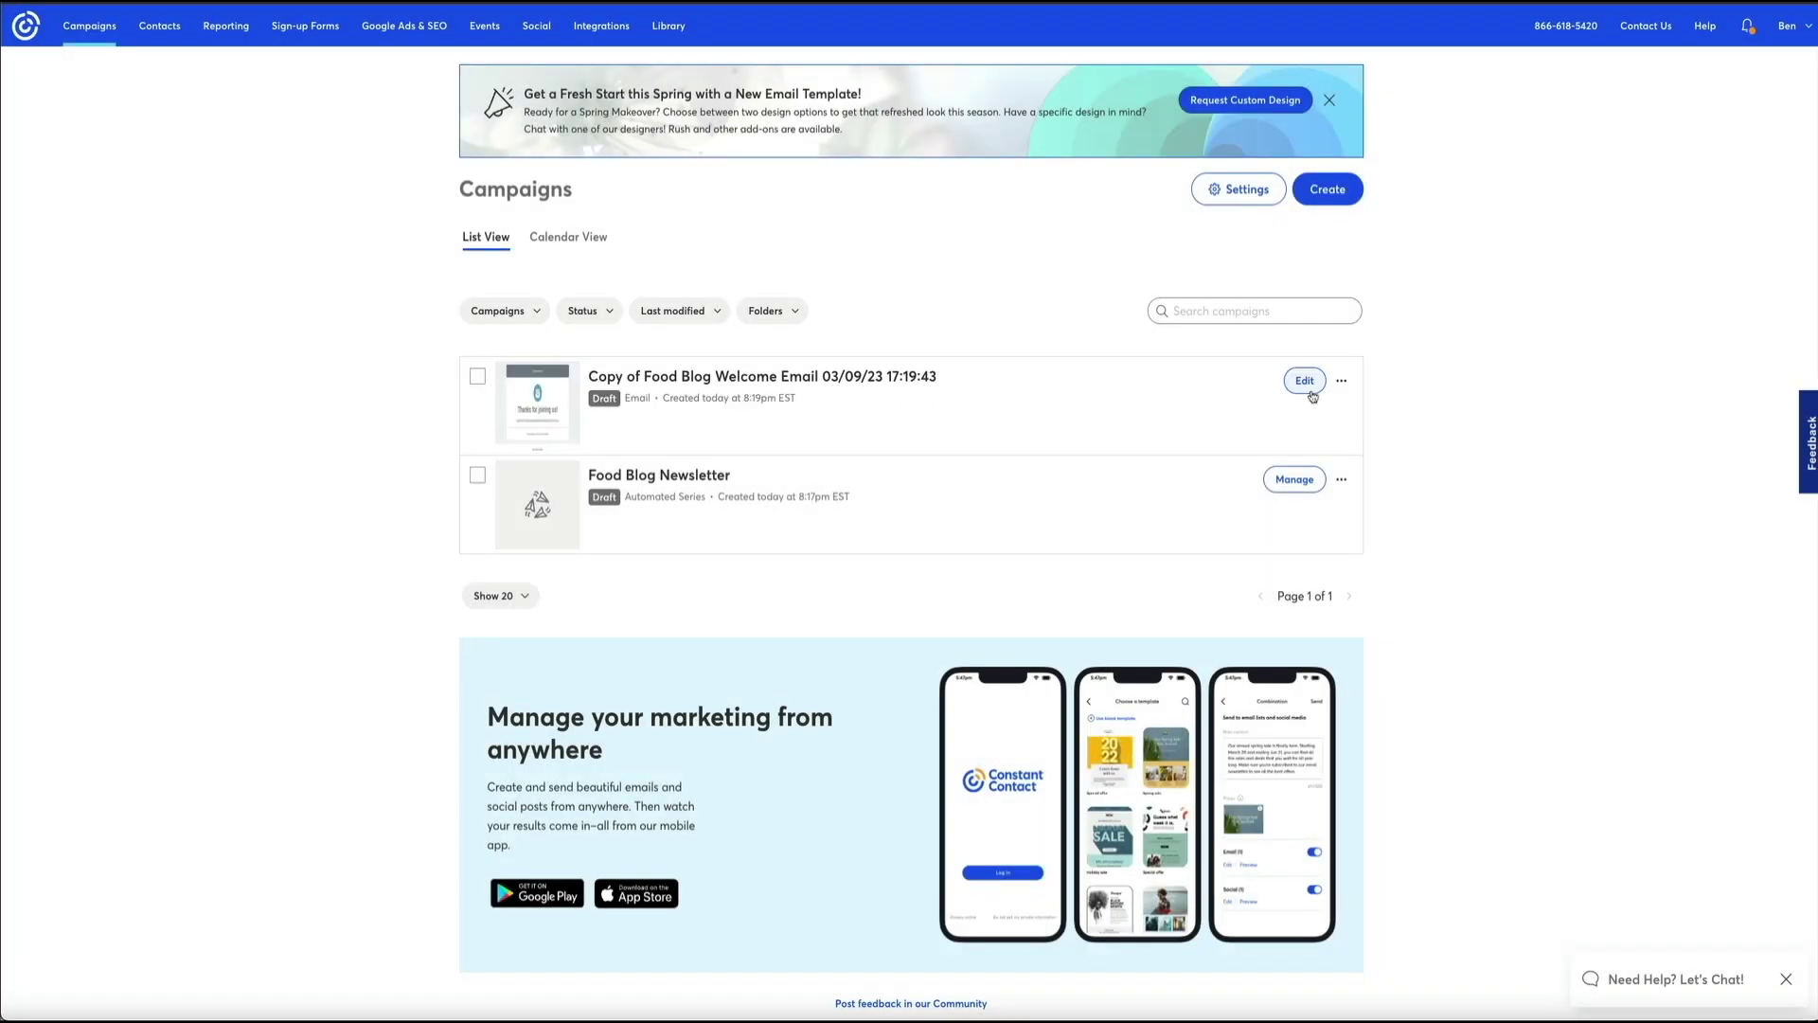
Remove 'Copy of' and the date stamp so the copied email is named 'Food Blog Welcome Email', then continue.
click(1311, 392)
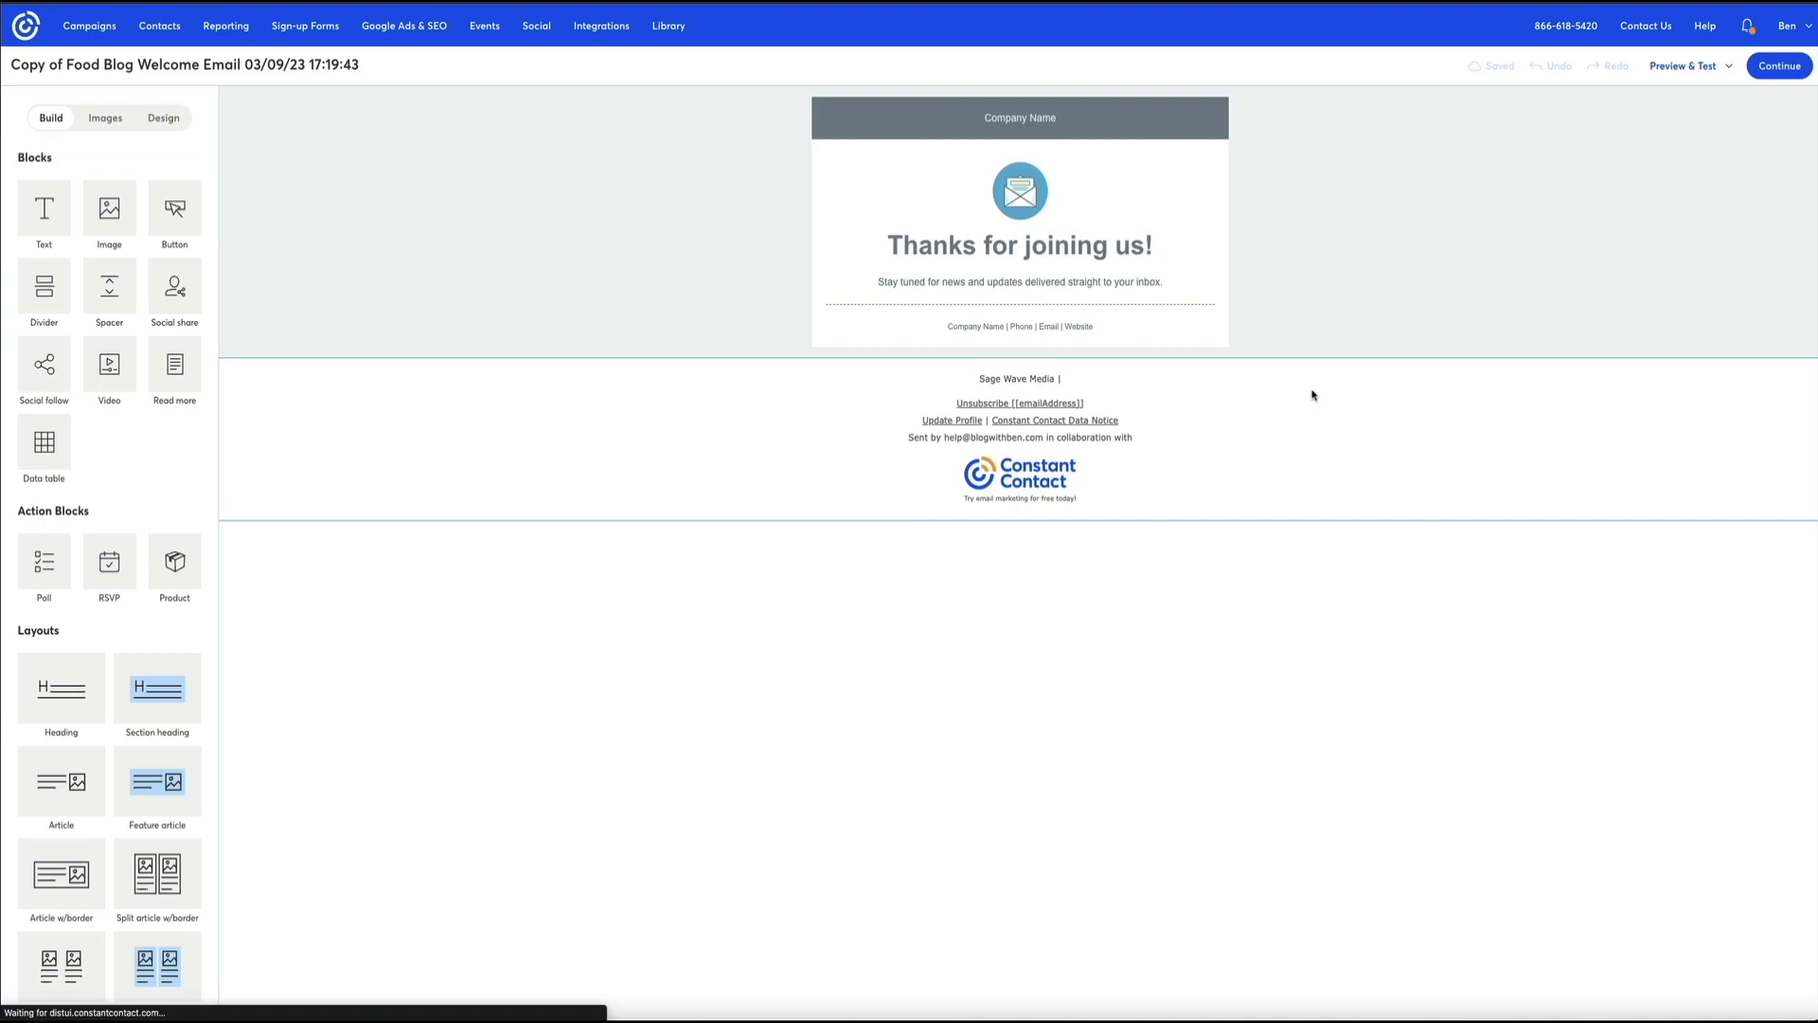
click(367, 65)
click(772, 511)
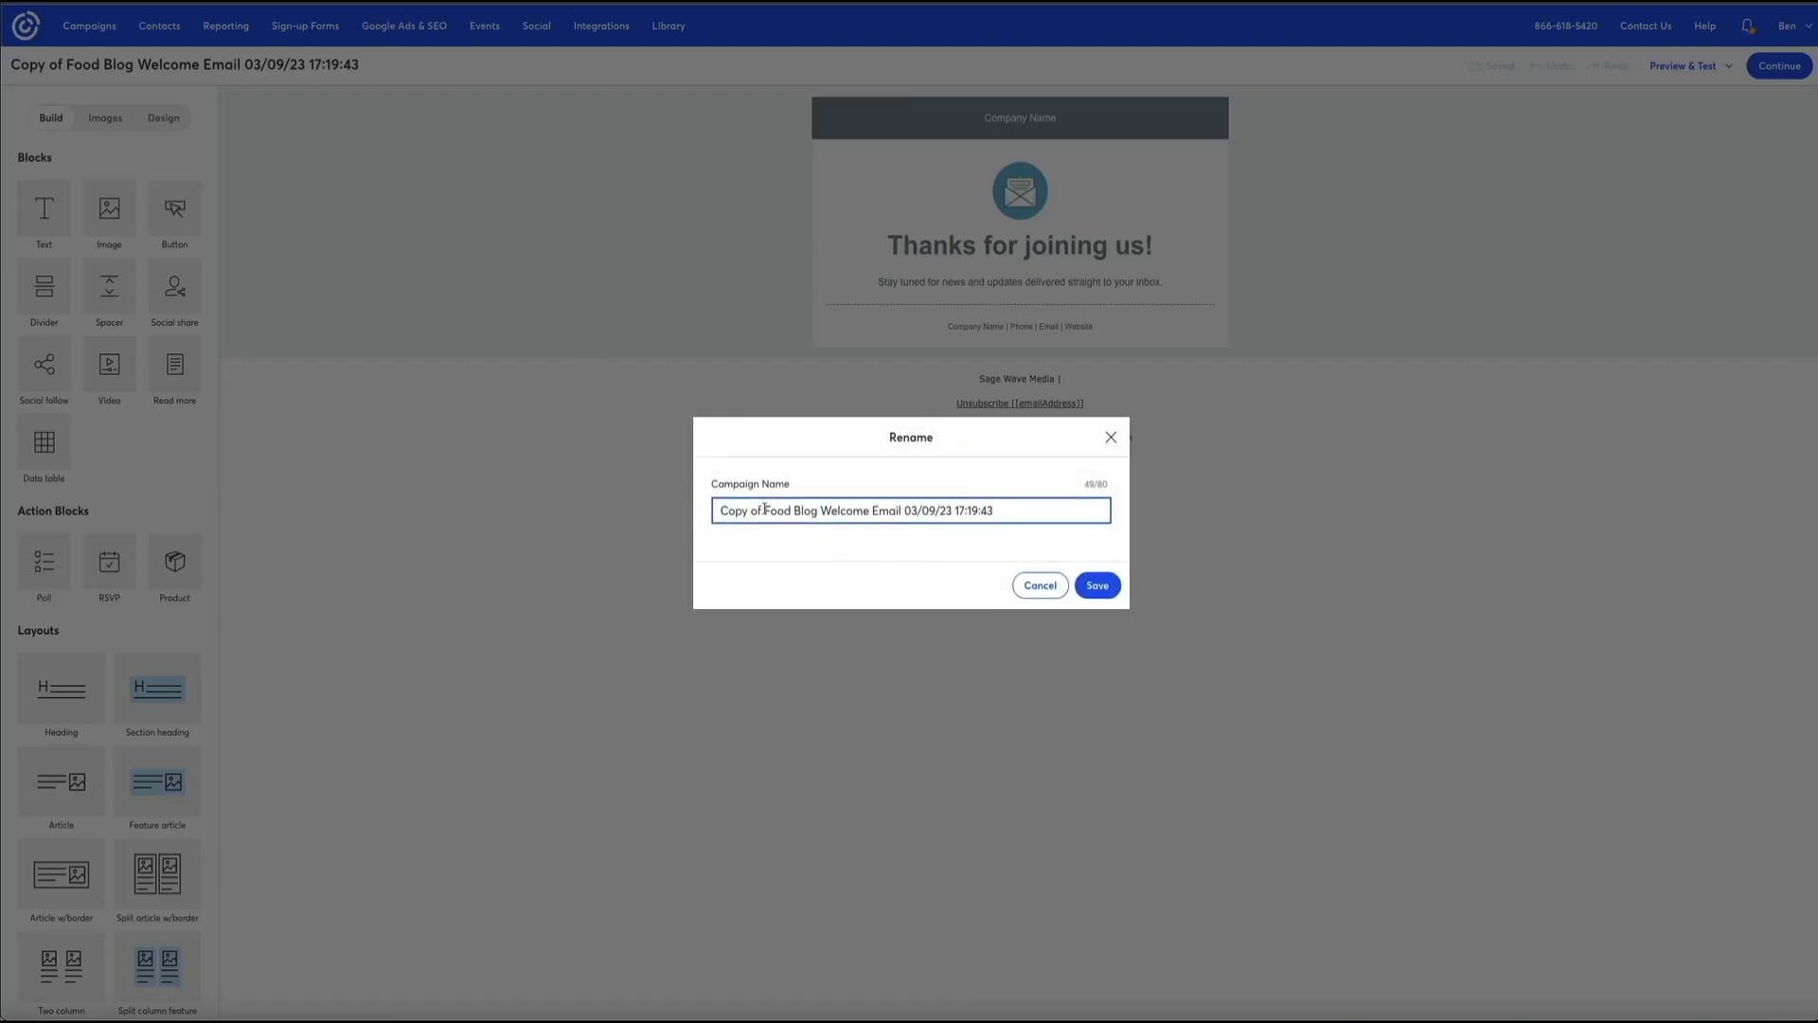
drag(767, 510, 710, 519)
key(BackSpace)
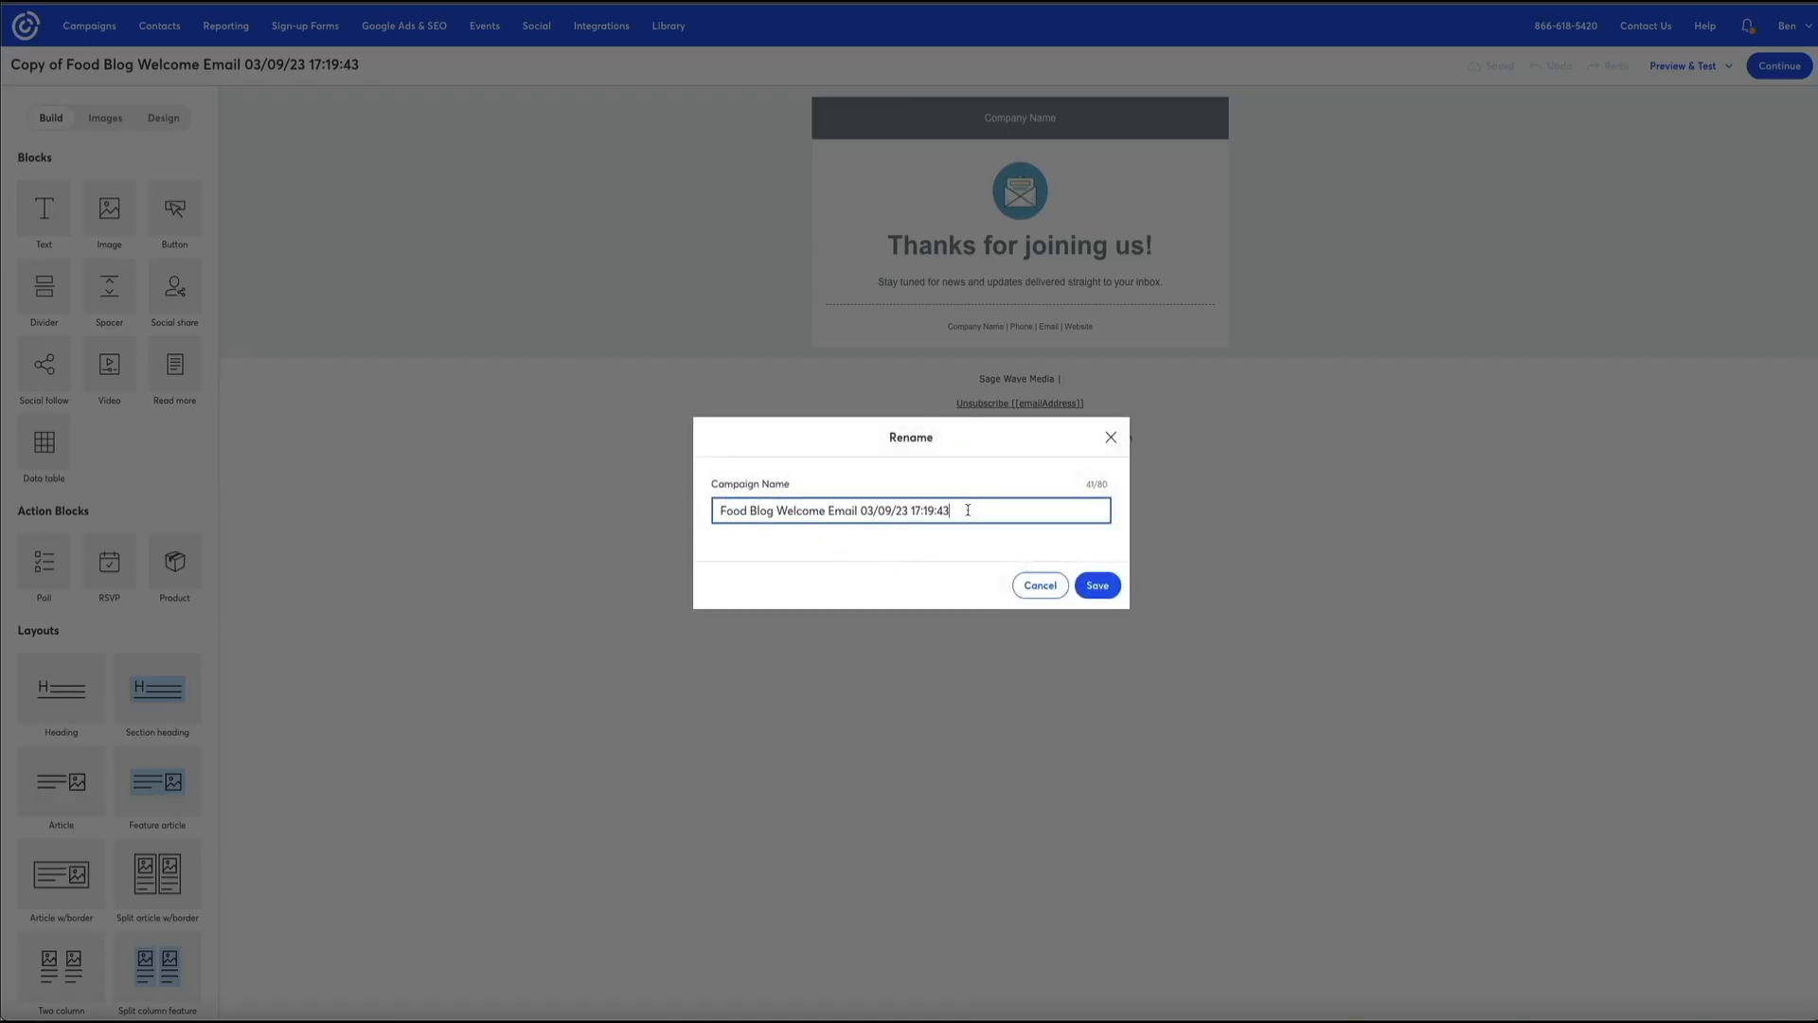
drag(951, 511, 855, 511)
key(BackSpace)
click(1112, 586)
click(1772, 81)
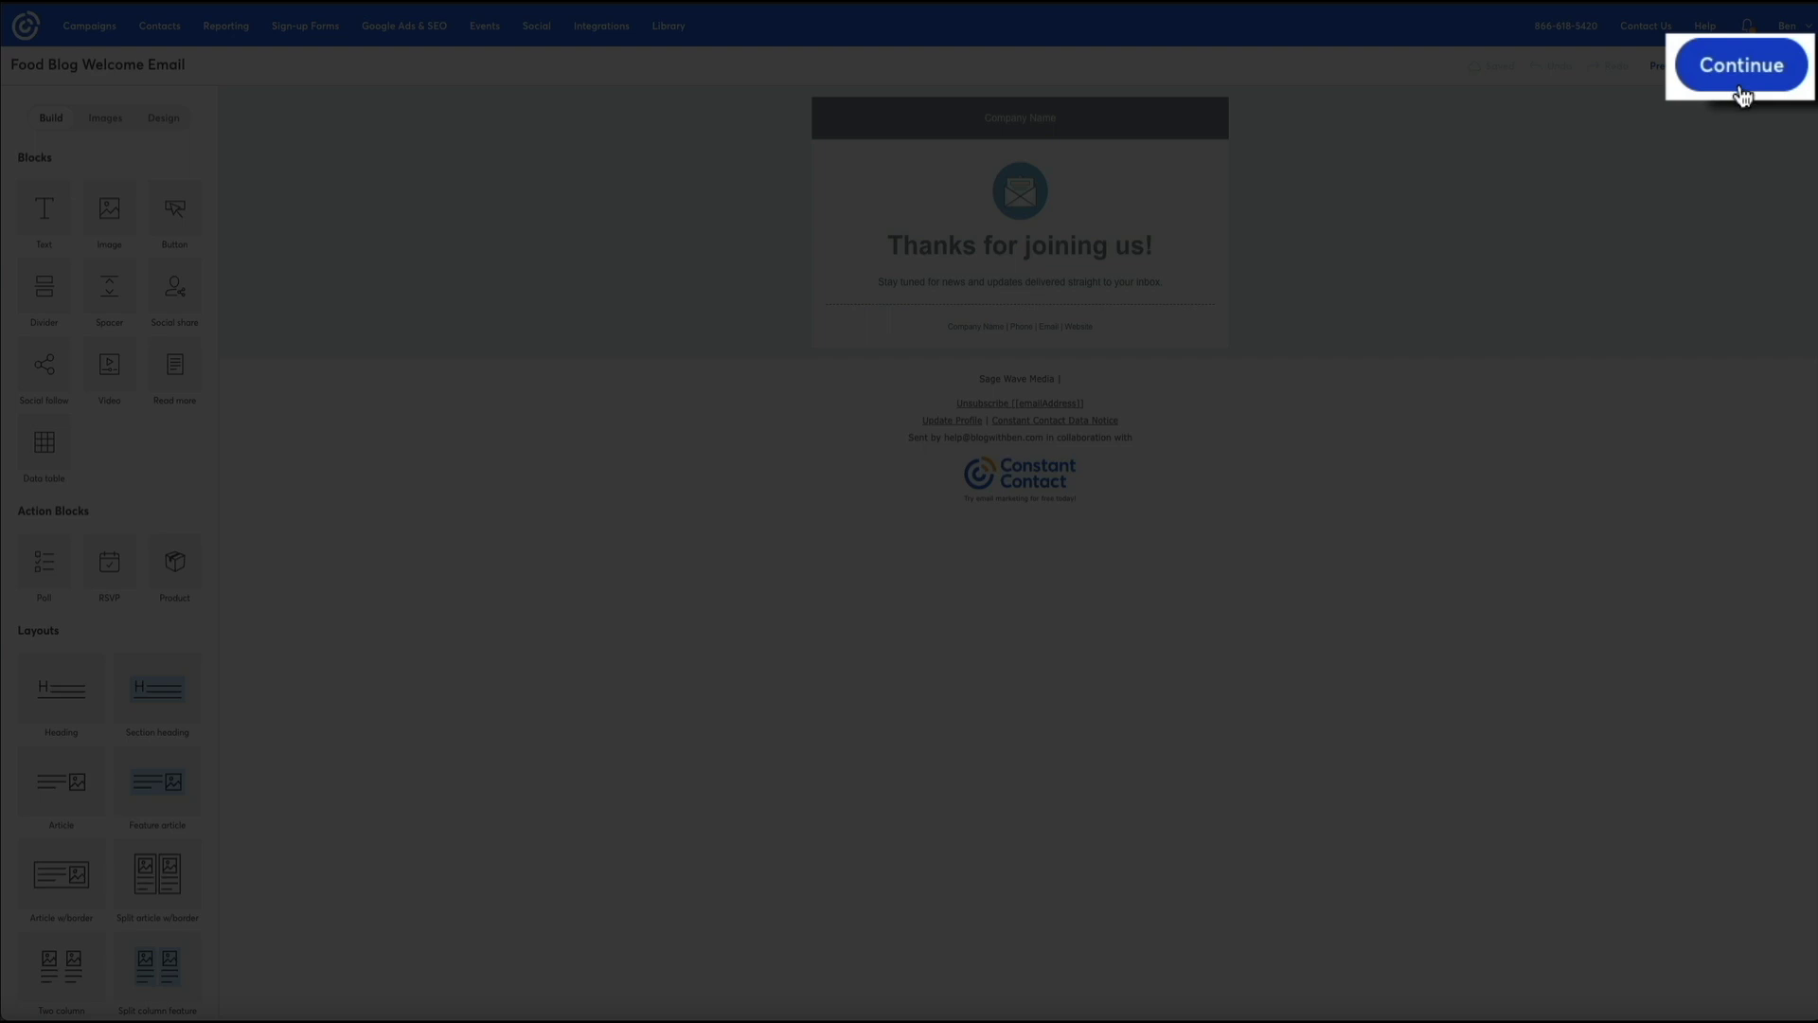
click(1776, 76)
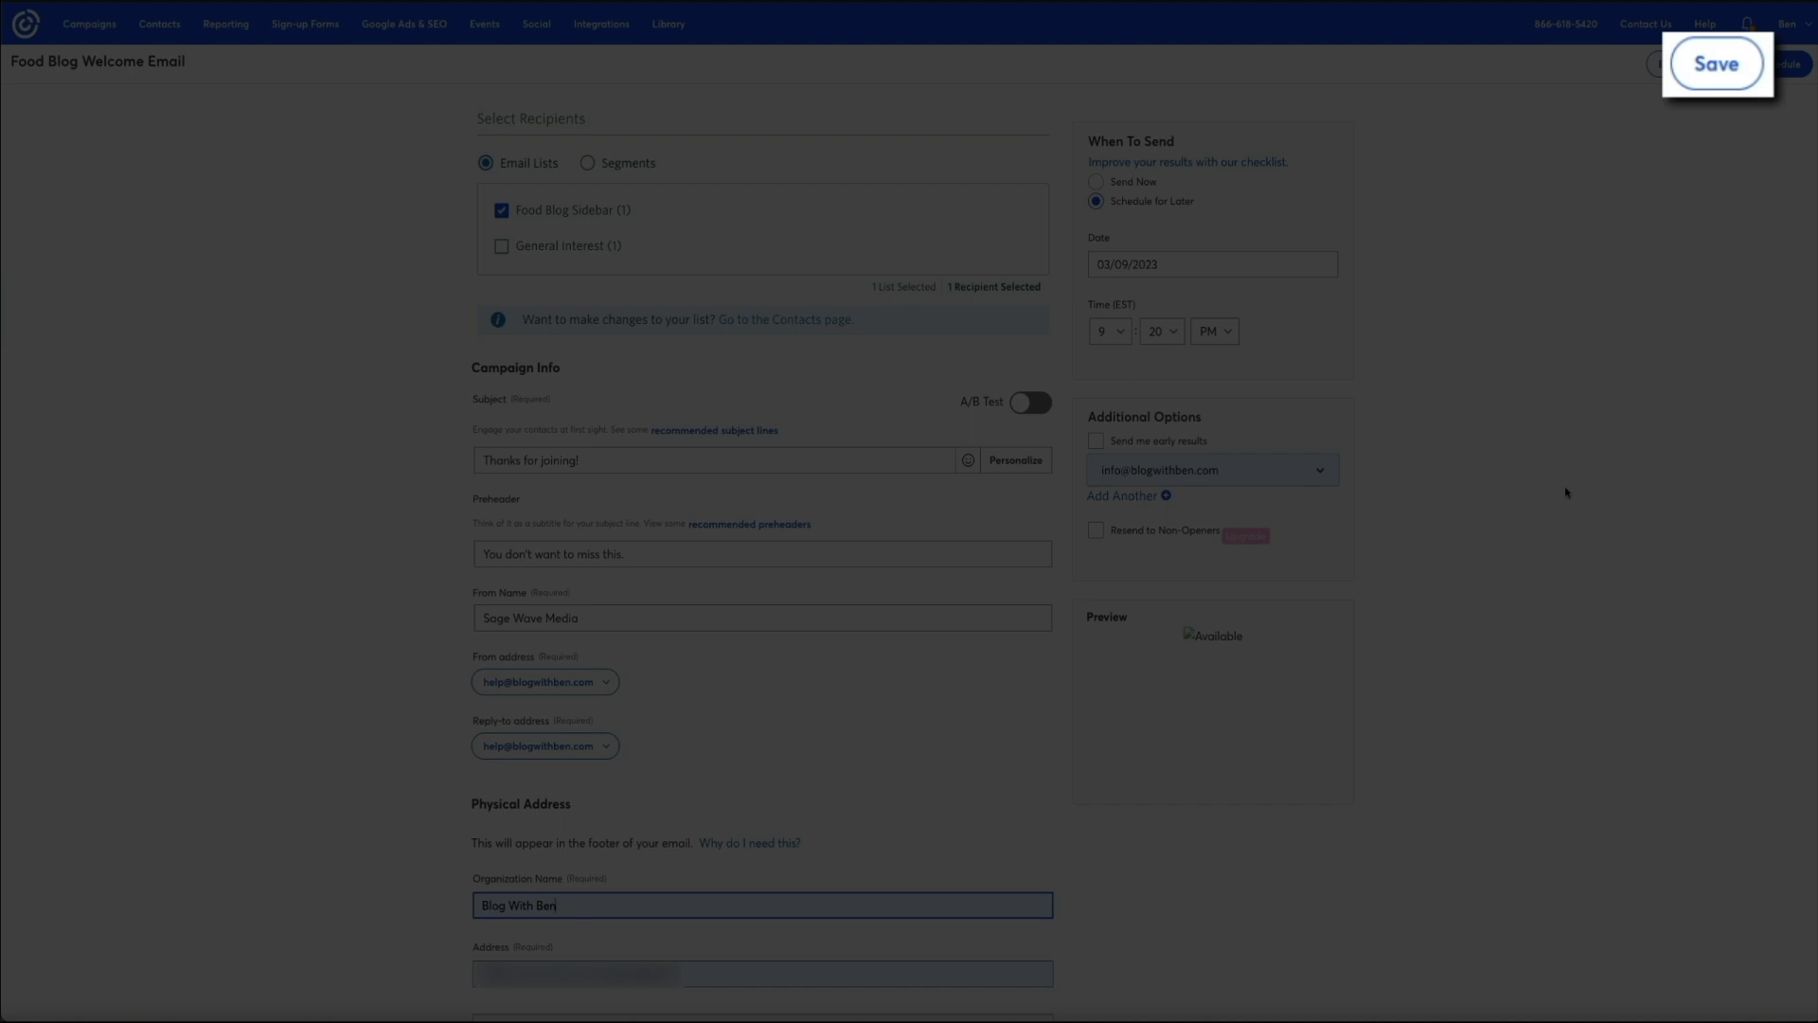
Save the email's settings and reopen the Food Blog Newsletter series from Campaigns.
click(1714, 72)
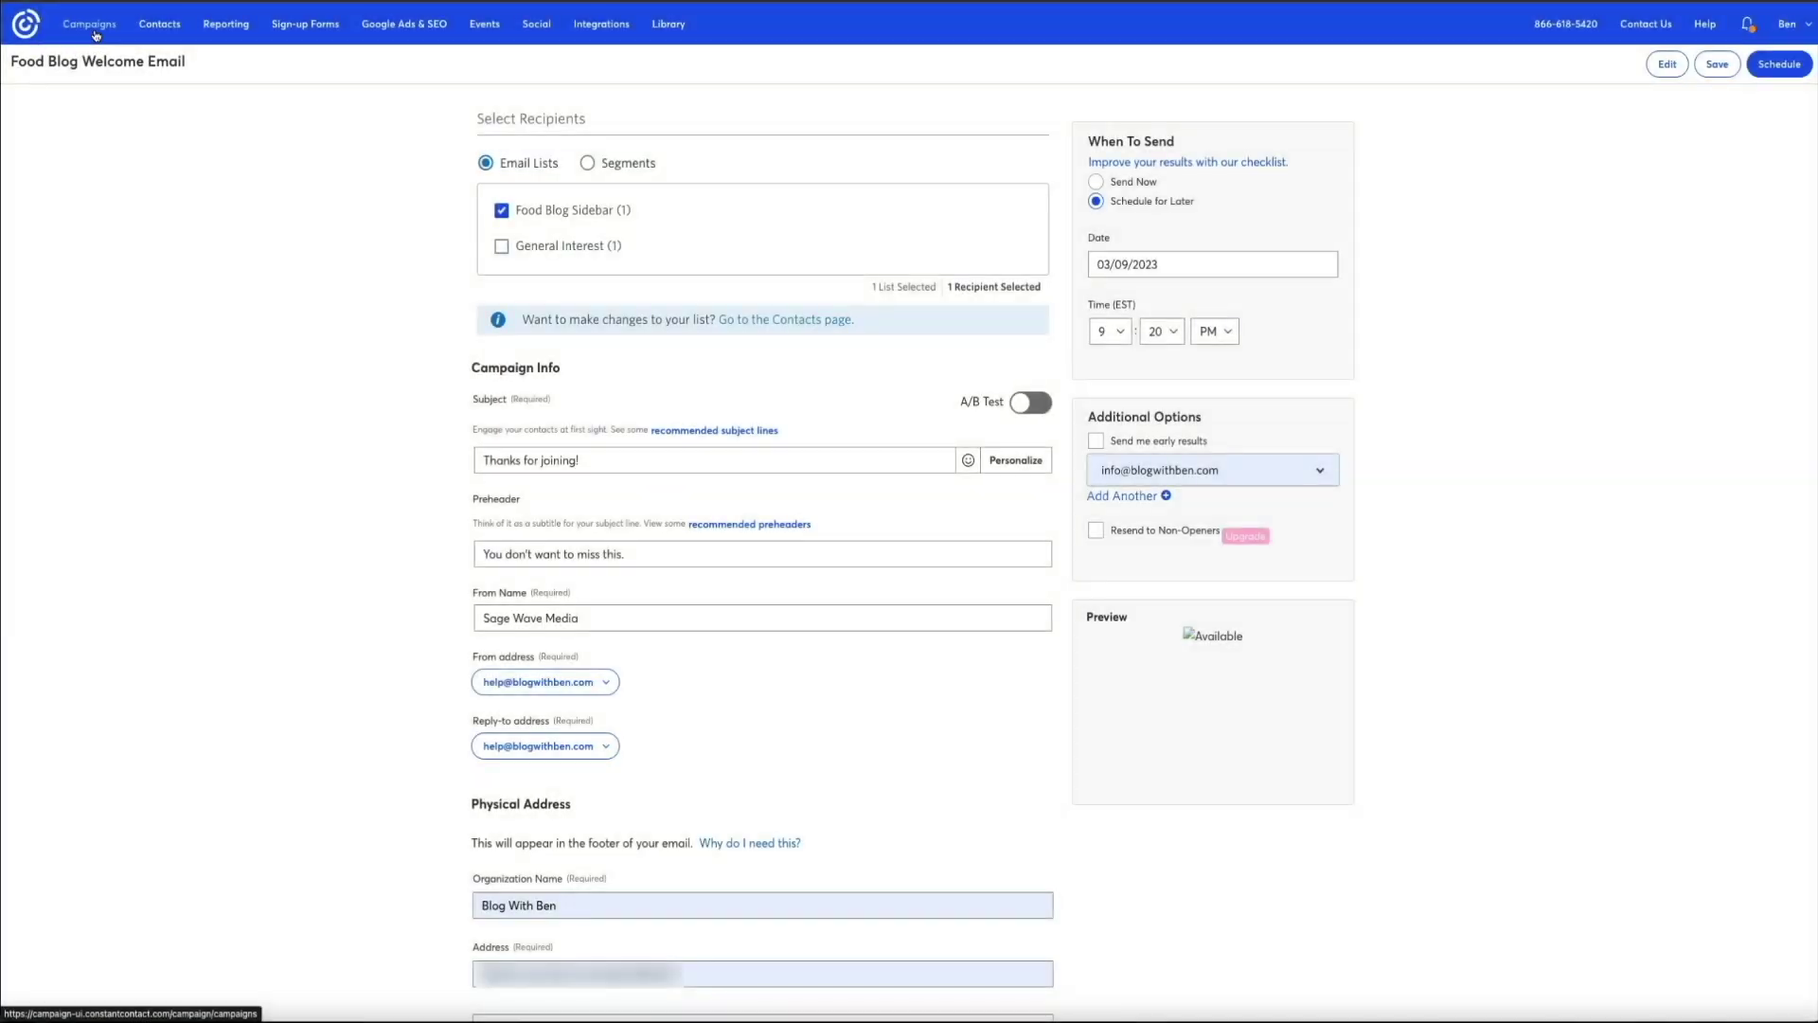
click(93, 34)
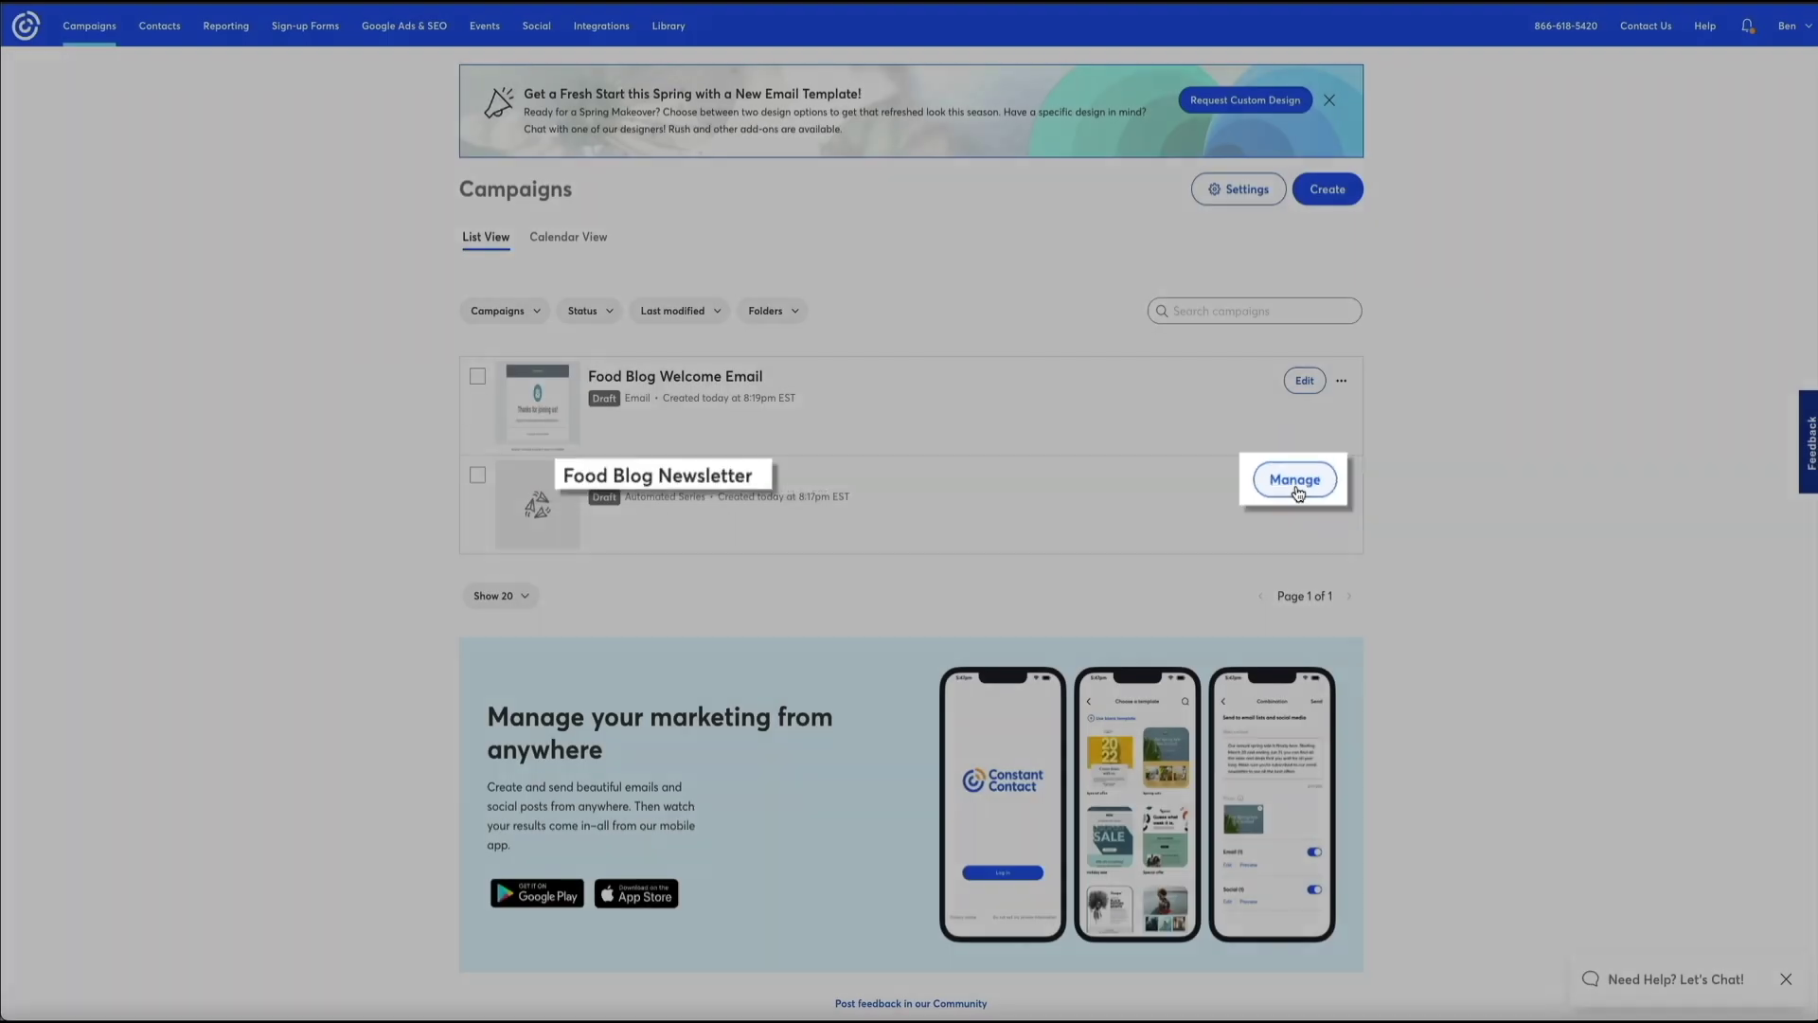
click(1295, 483)
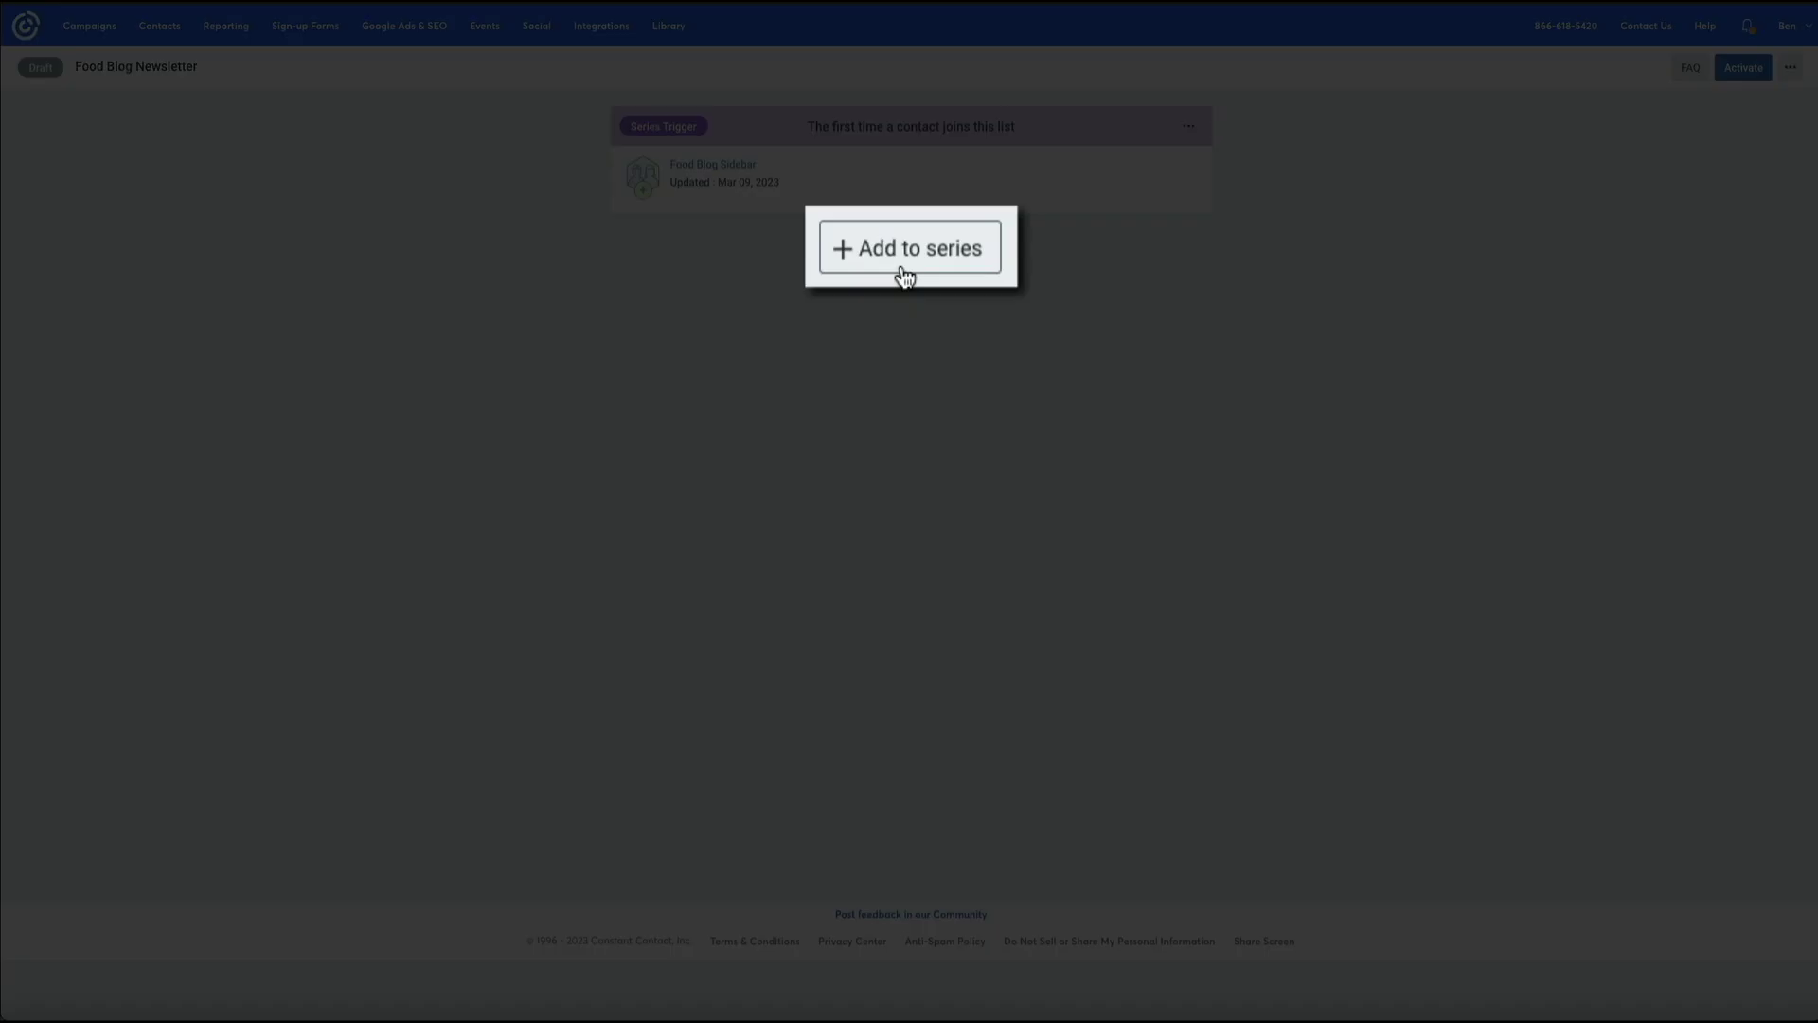
Add a new email step to the series and set it to copy an existing email.
click(906, 252)
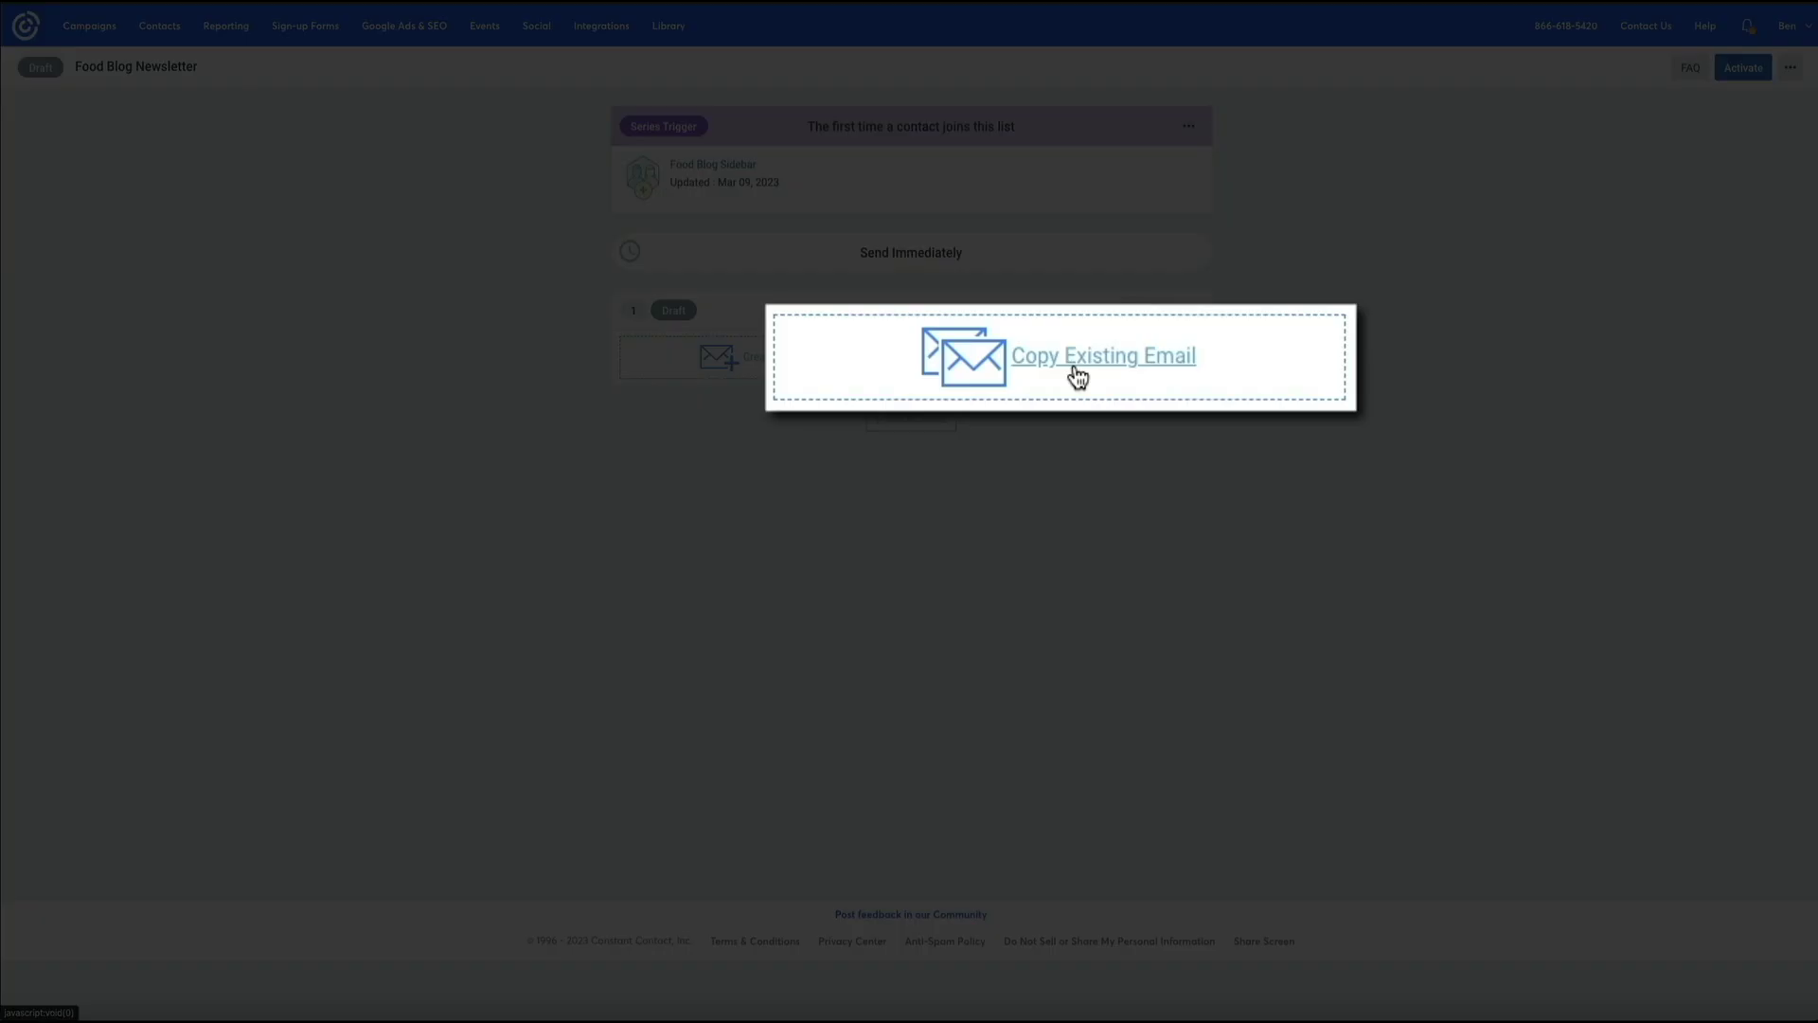
click(1075, 368)
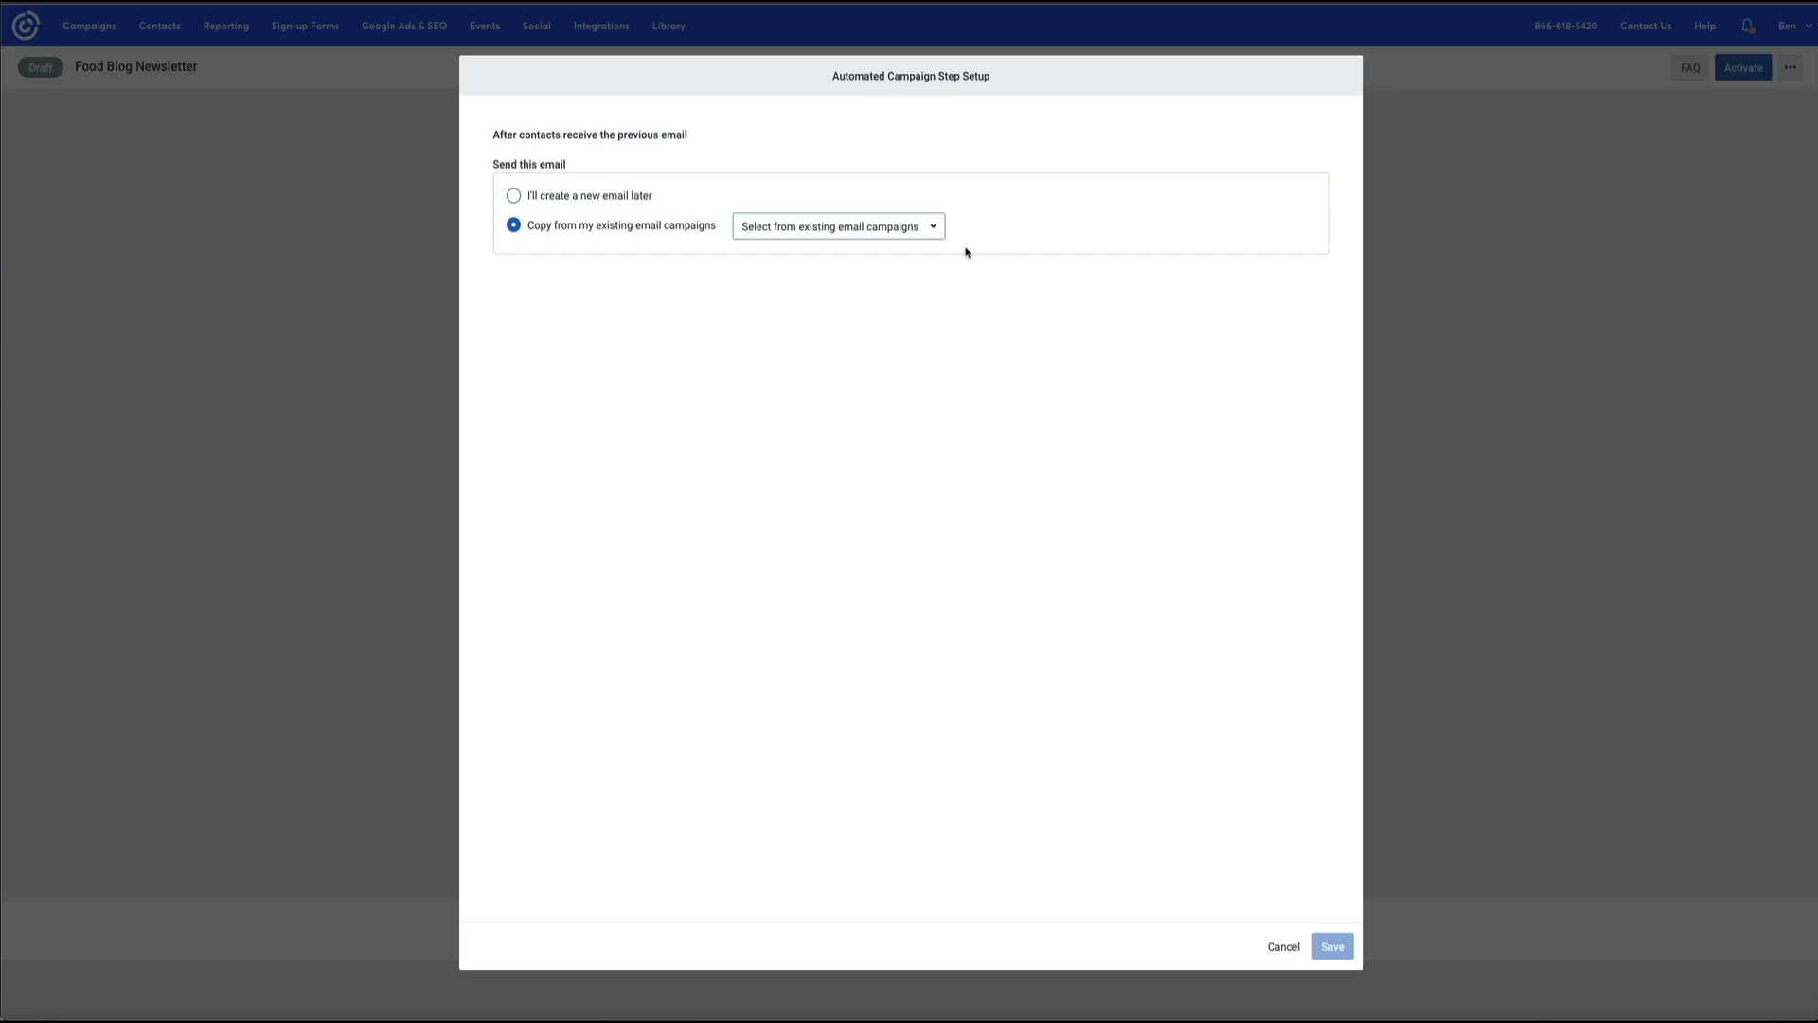
Fill series step 1 with a copy of Food Blog Welcome Email and save the step.
click(933, 228)
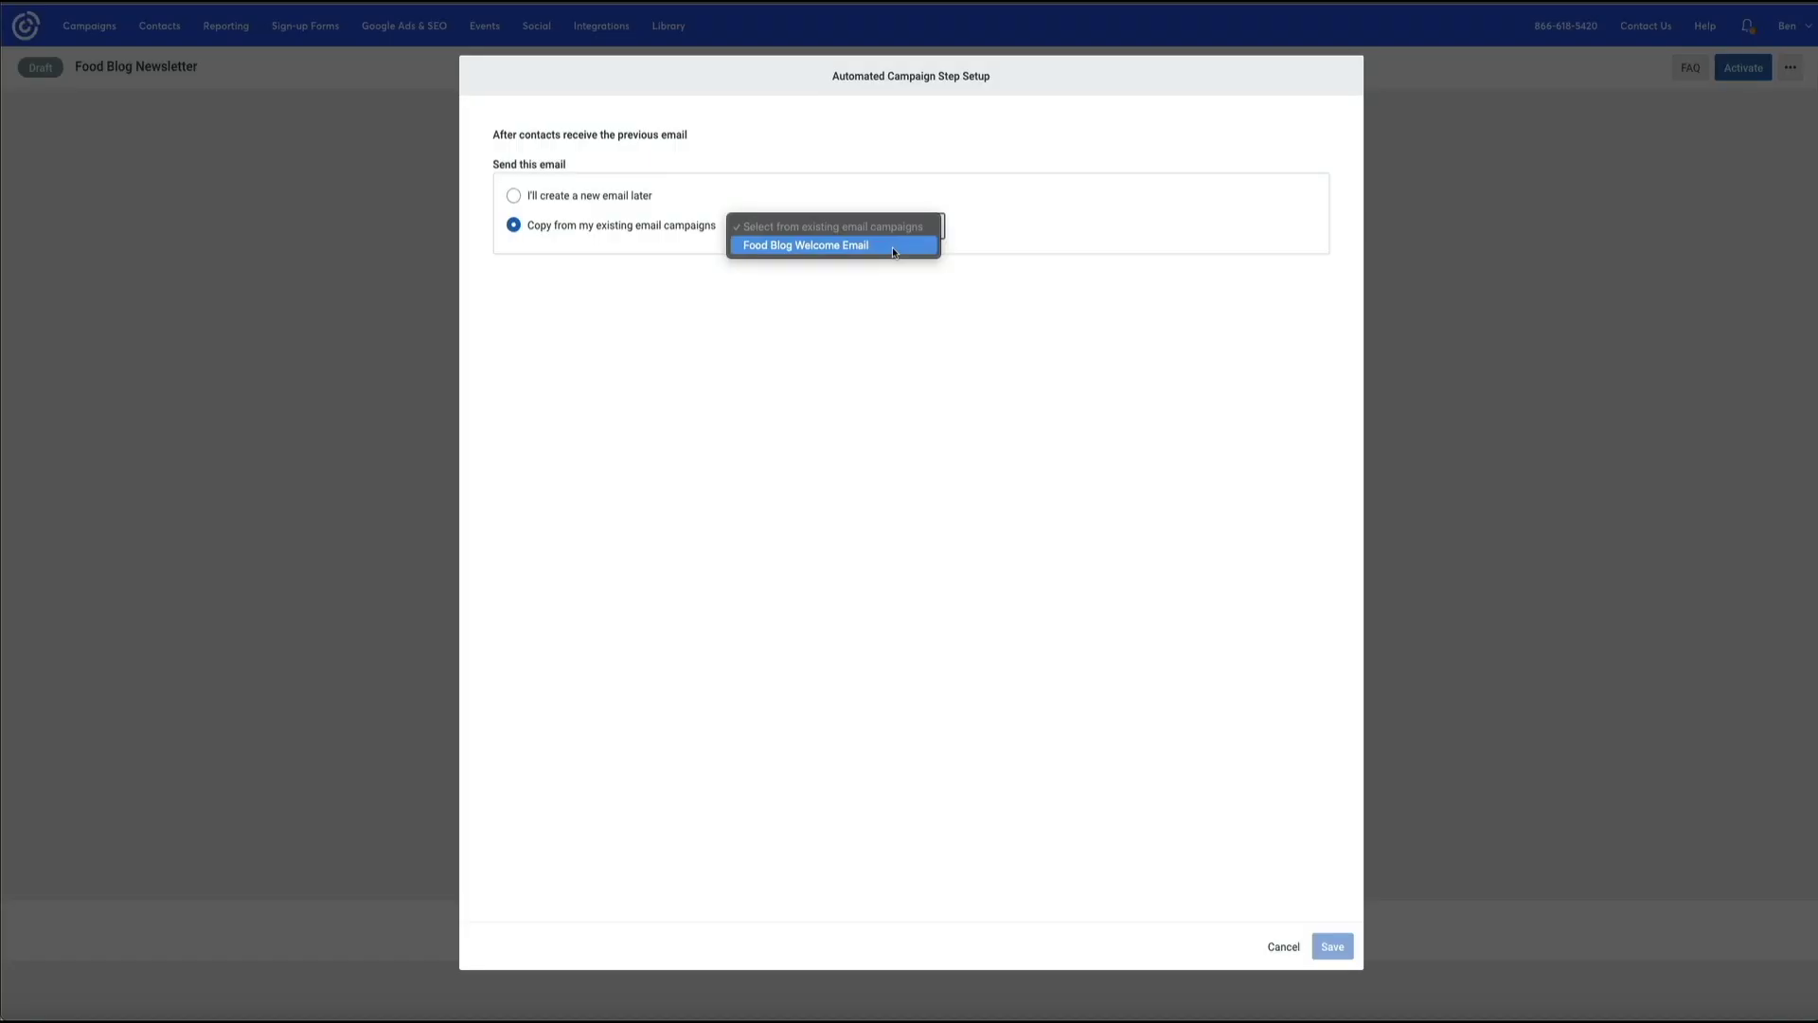
click(893, 248)
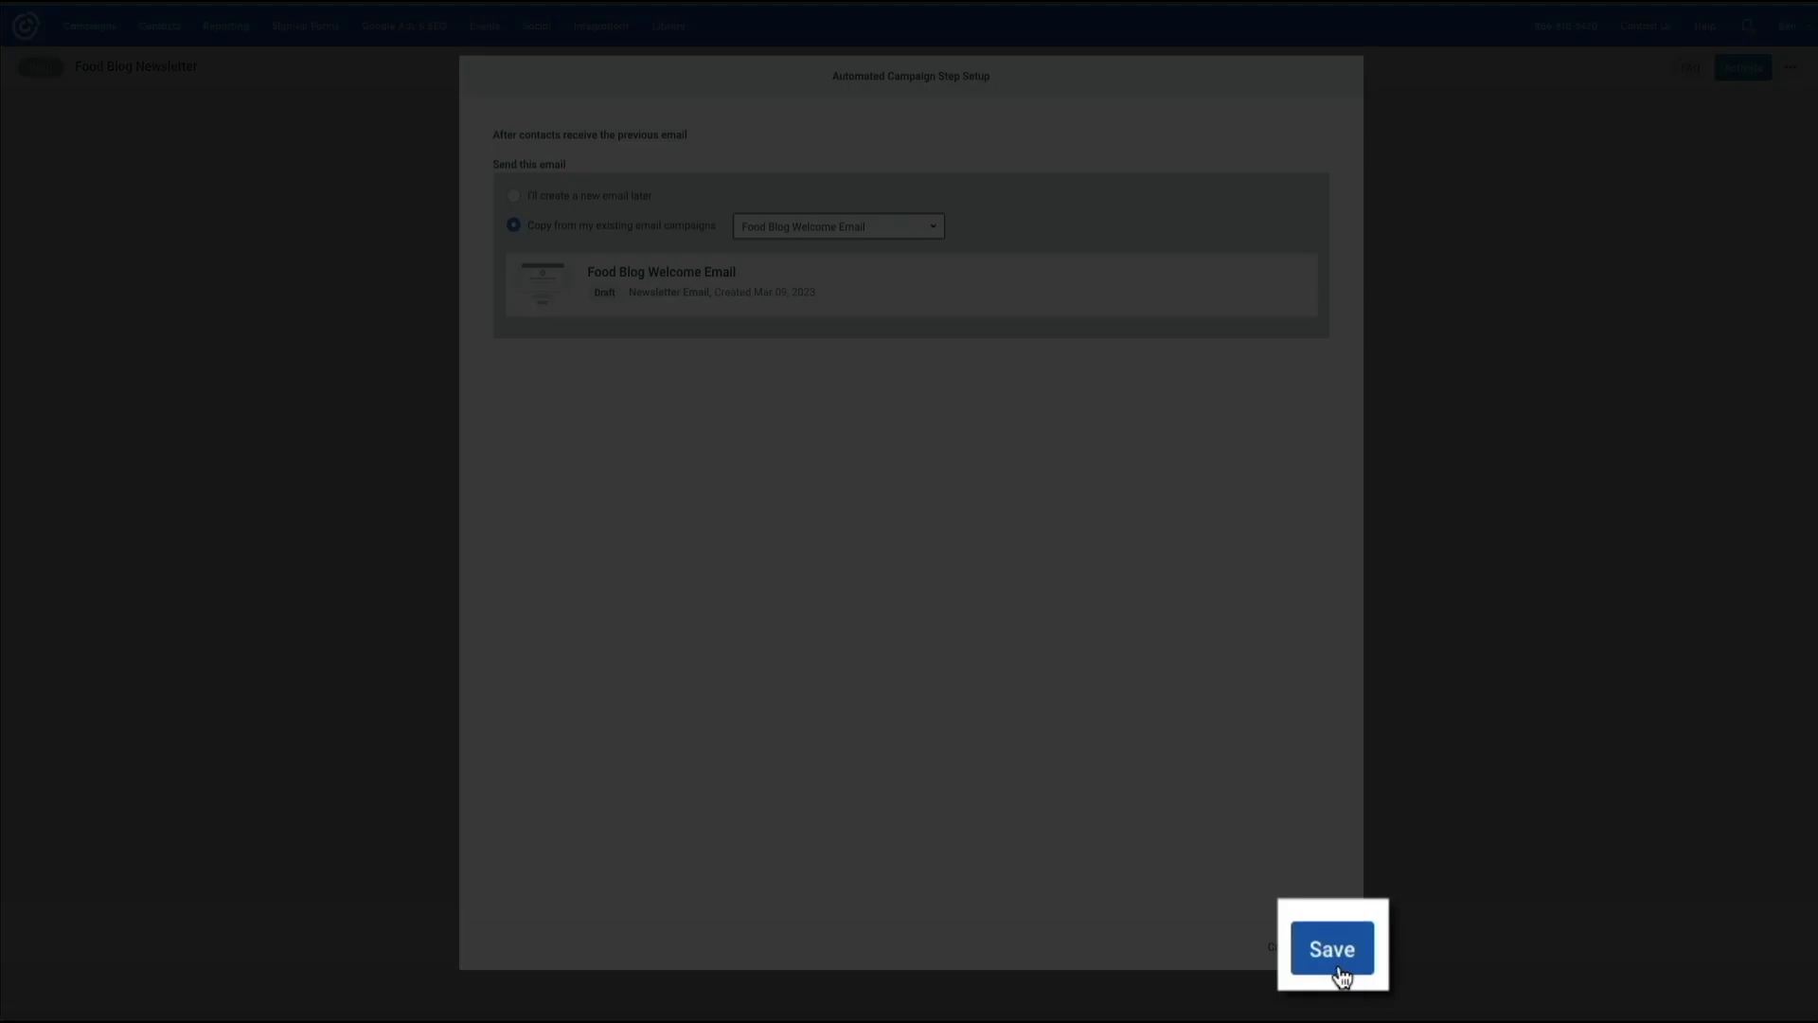
click(1338, 964)
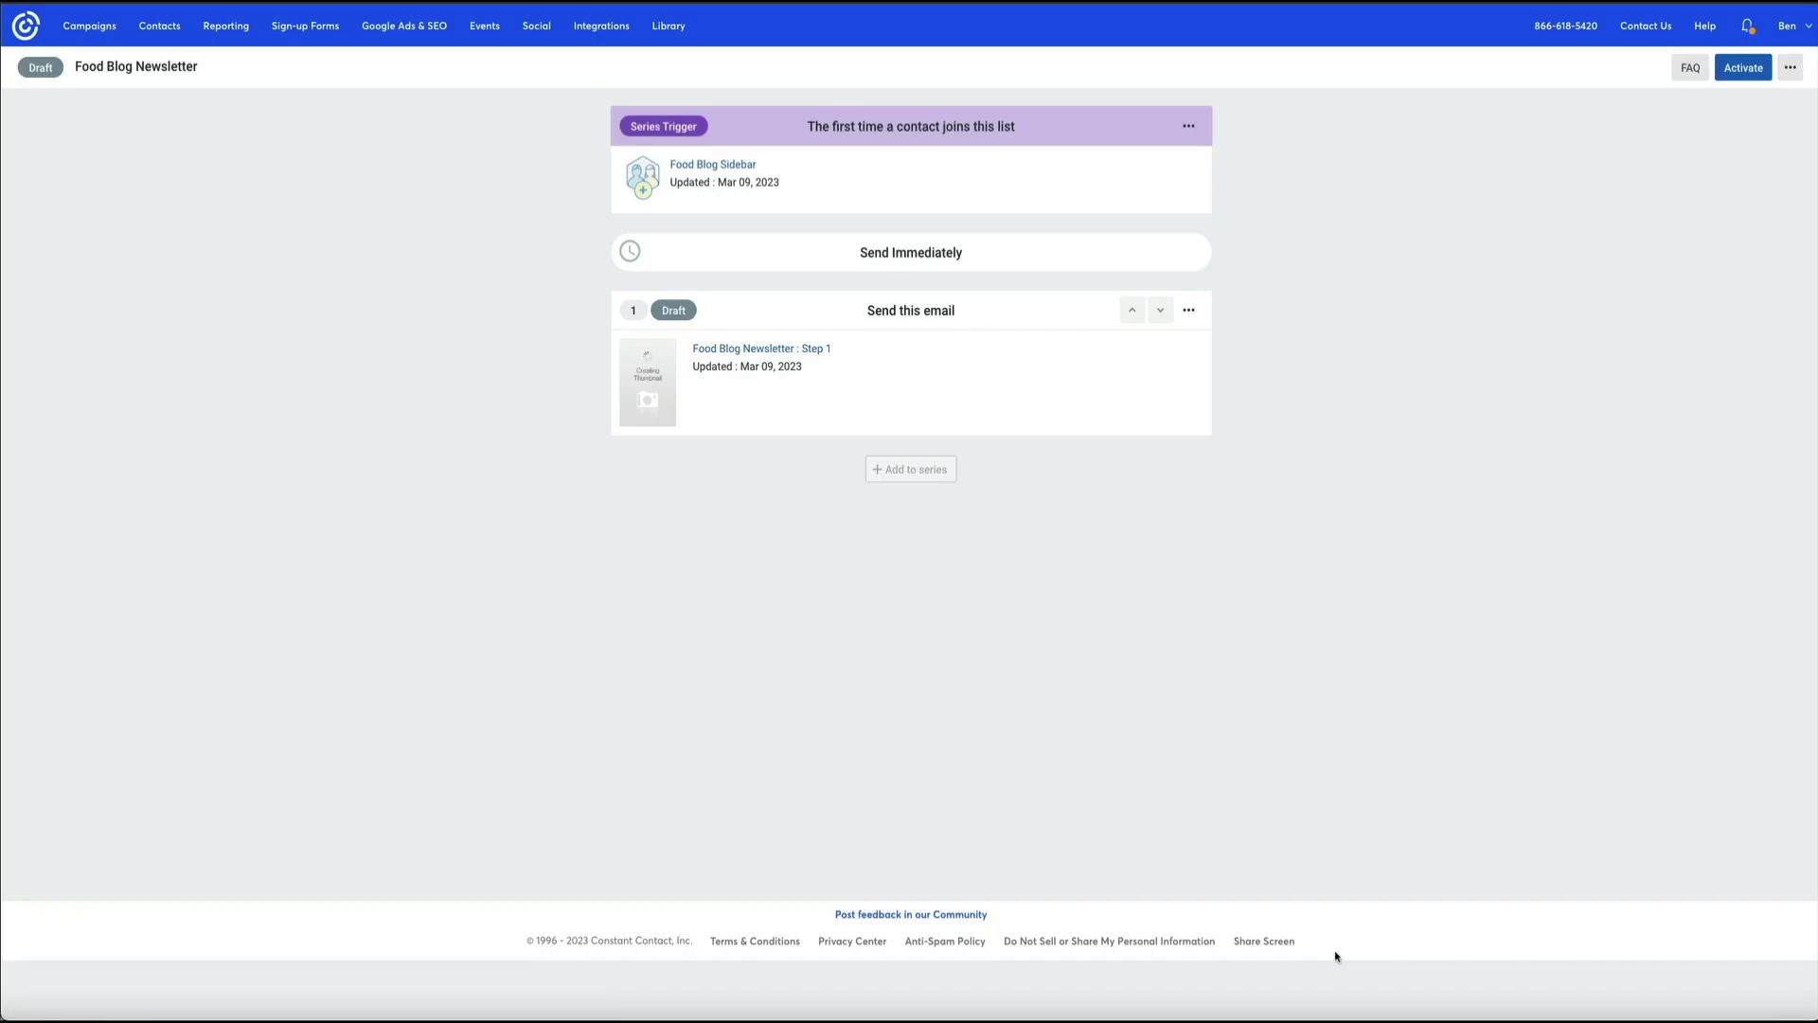
click(1188, 309)
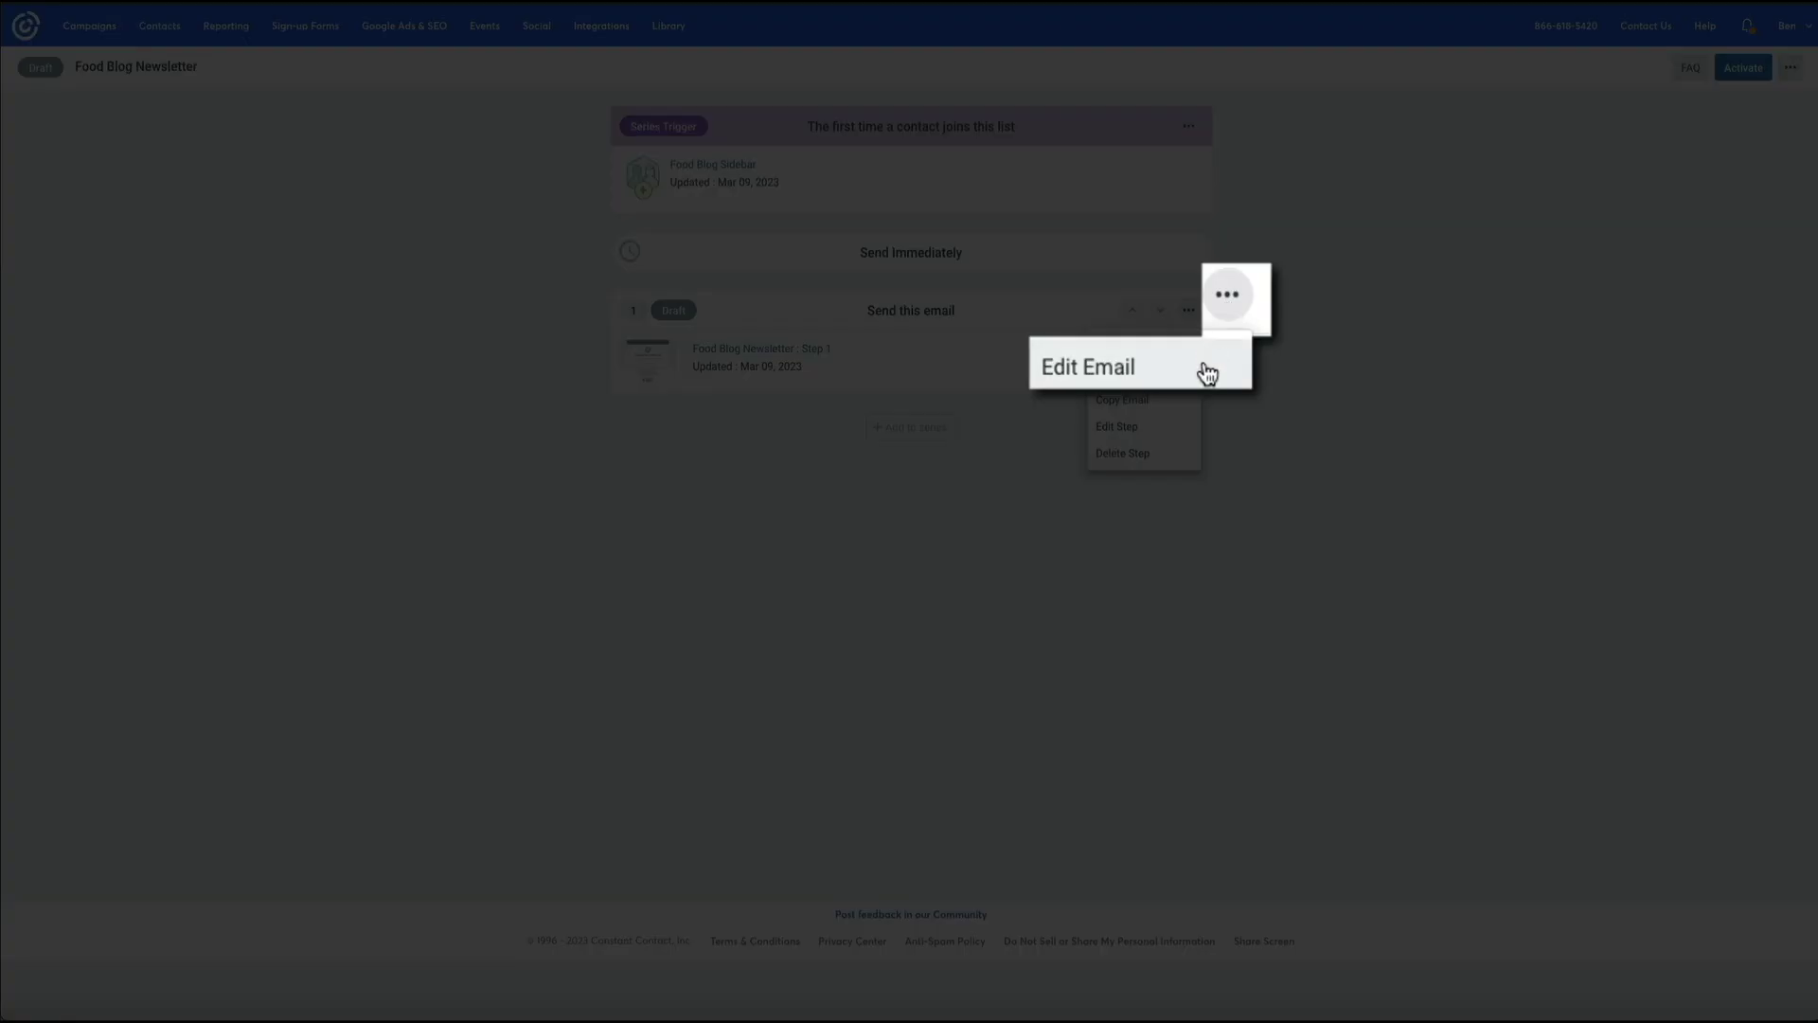
click(1178, 346)
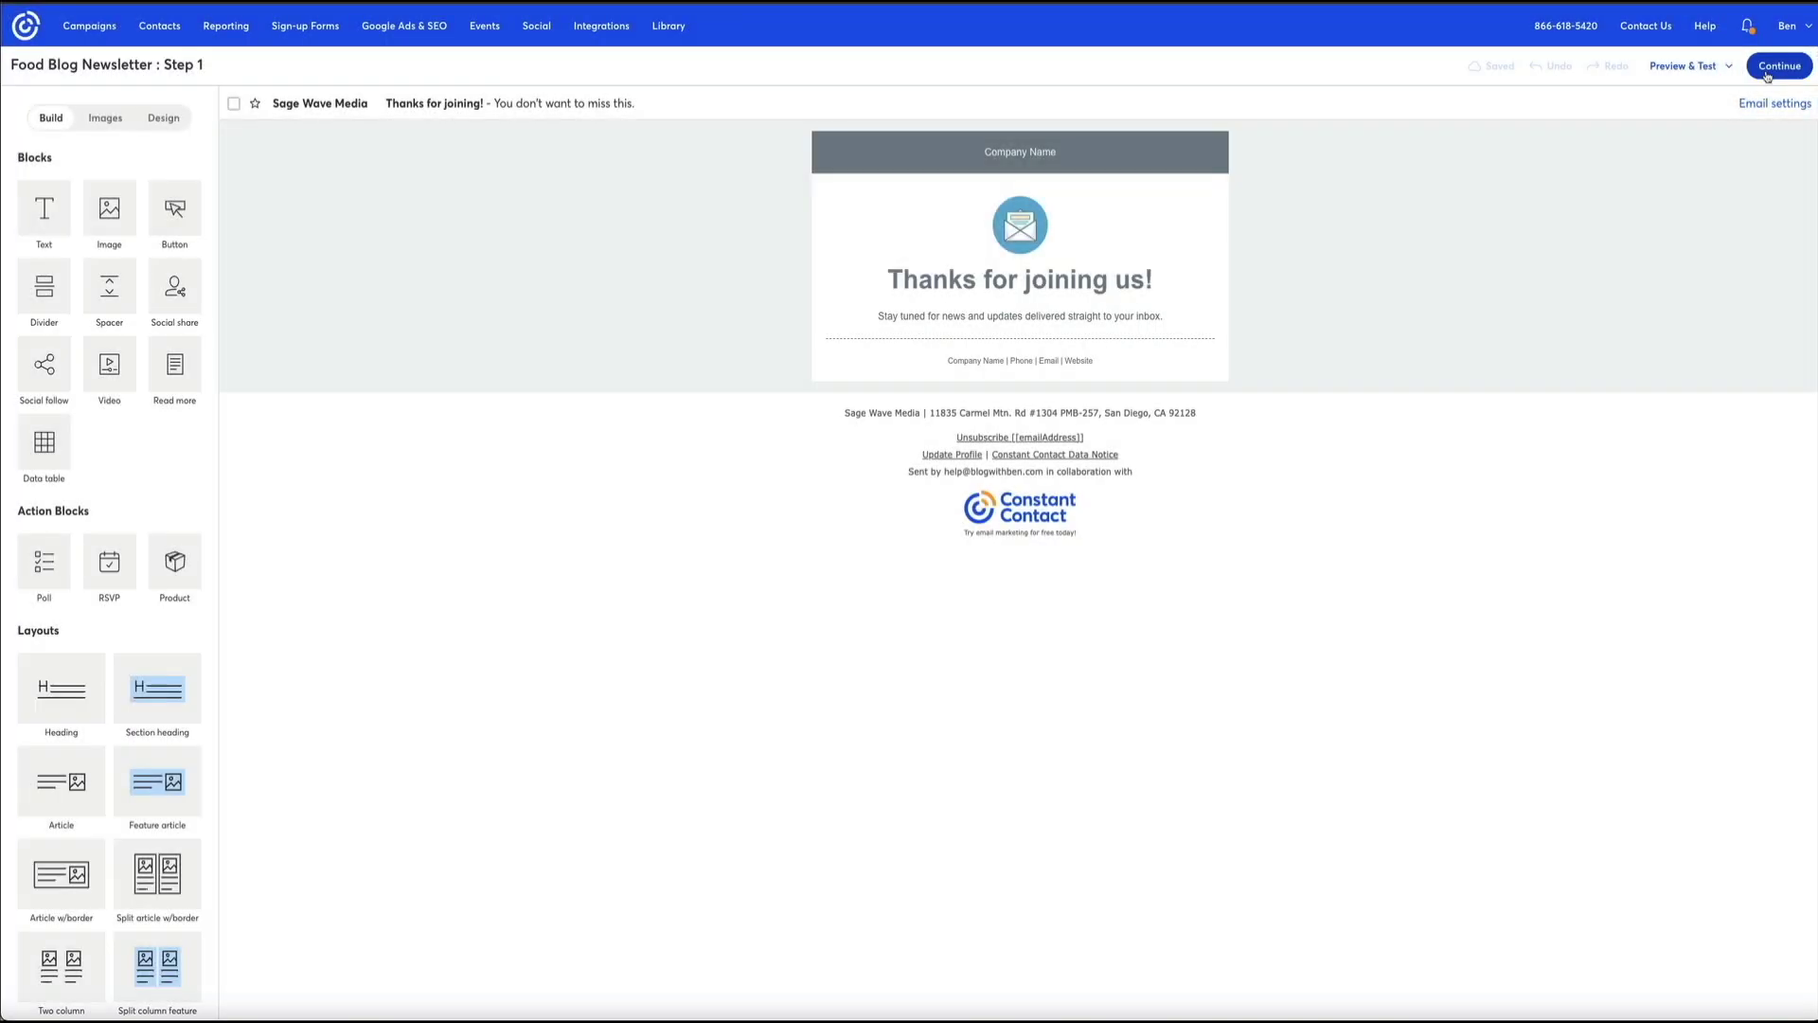
click(1767, 75)
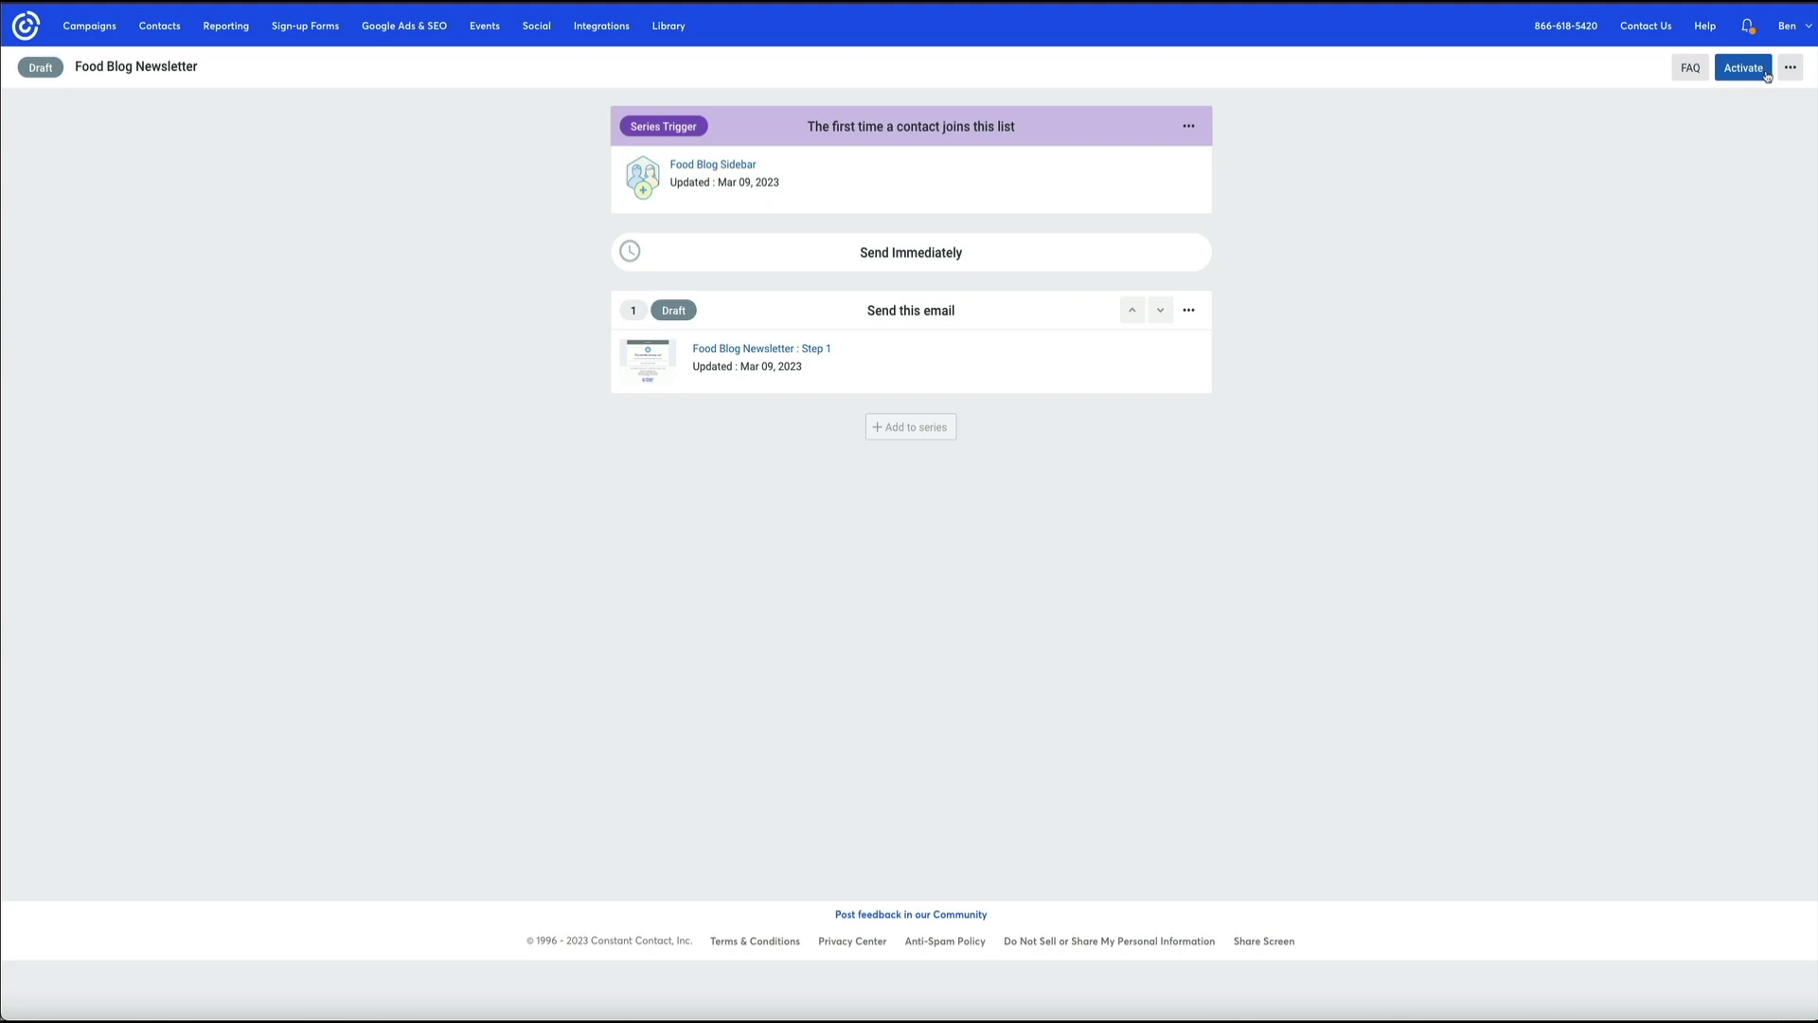
click(1189, 310)
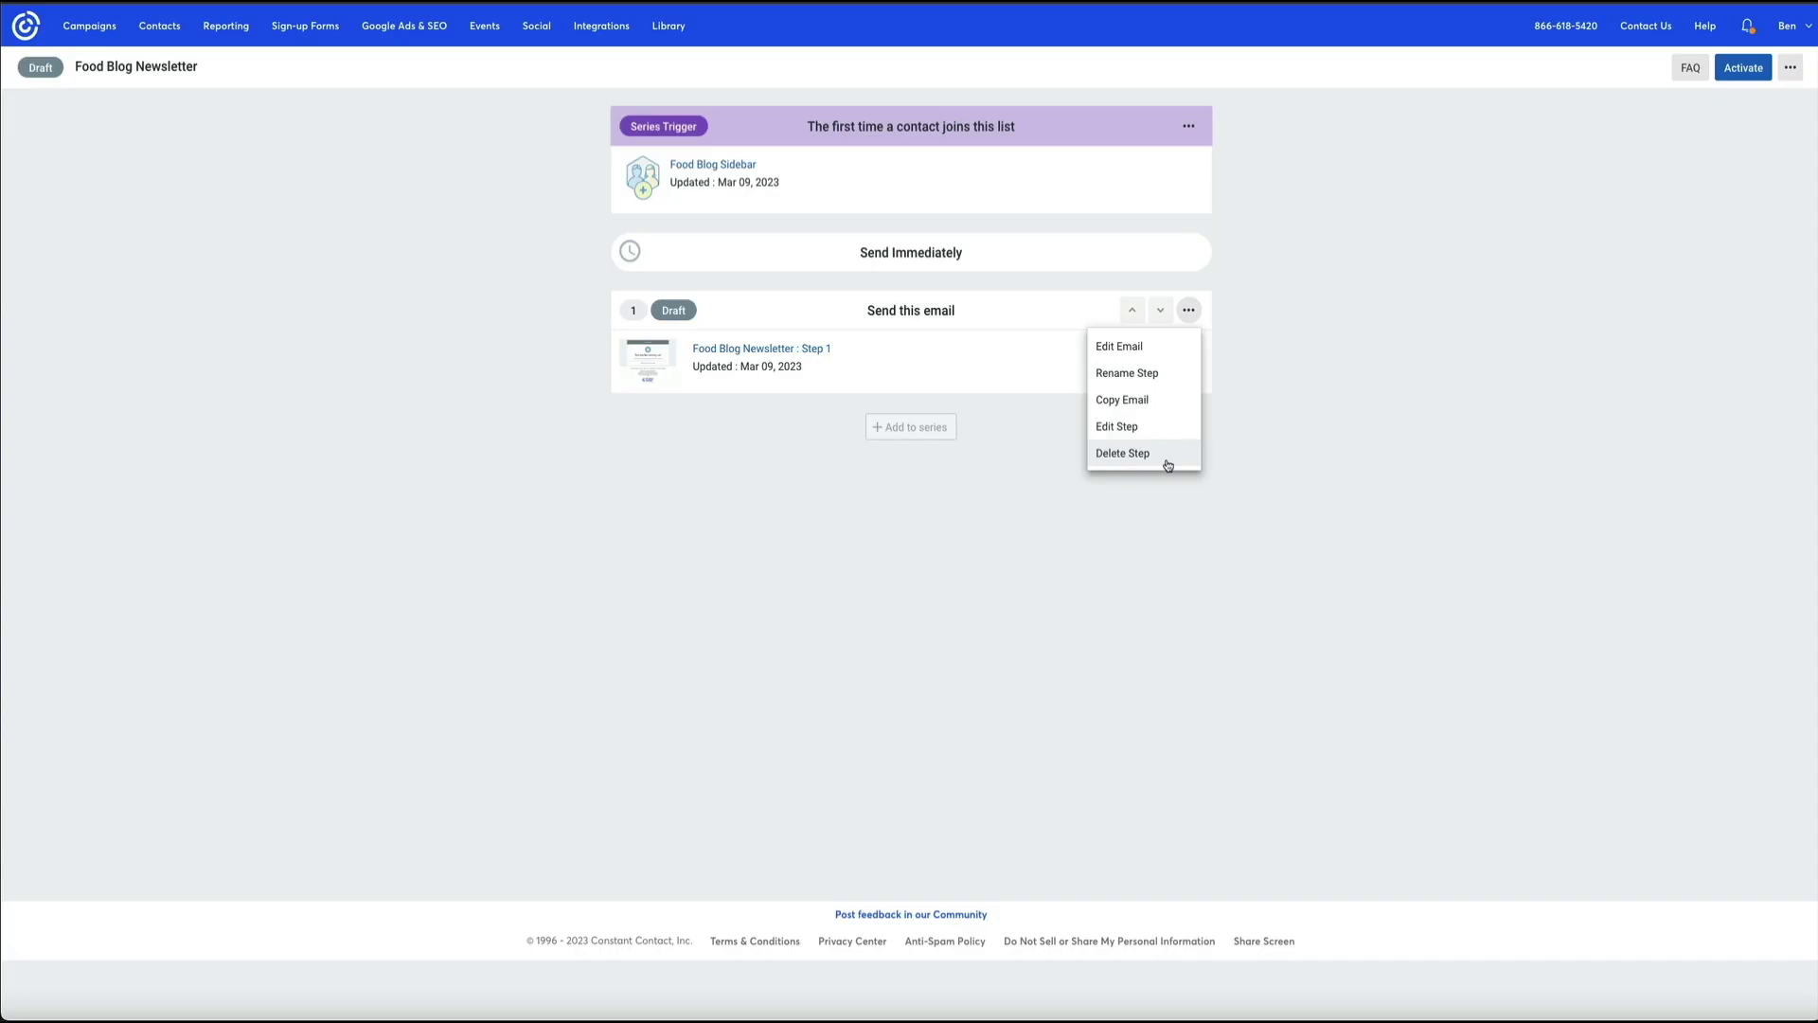
Delete Step 1 from the series, choosing to permanently delete its email.
click(1167, 462)
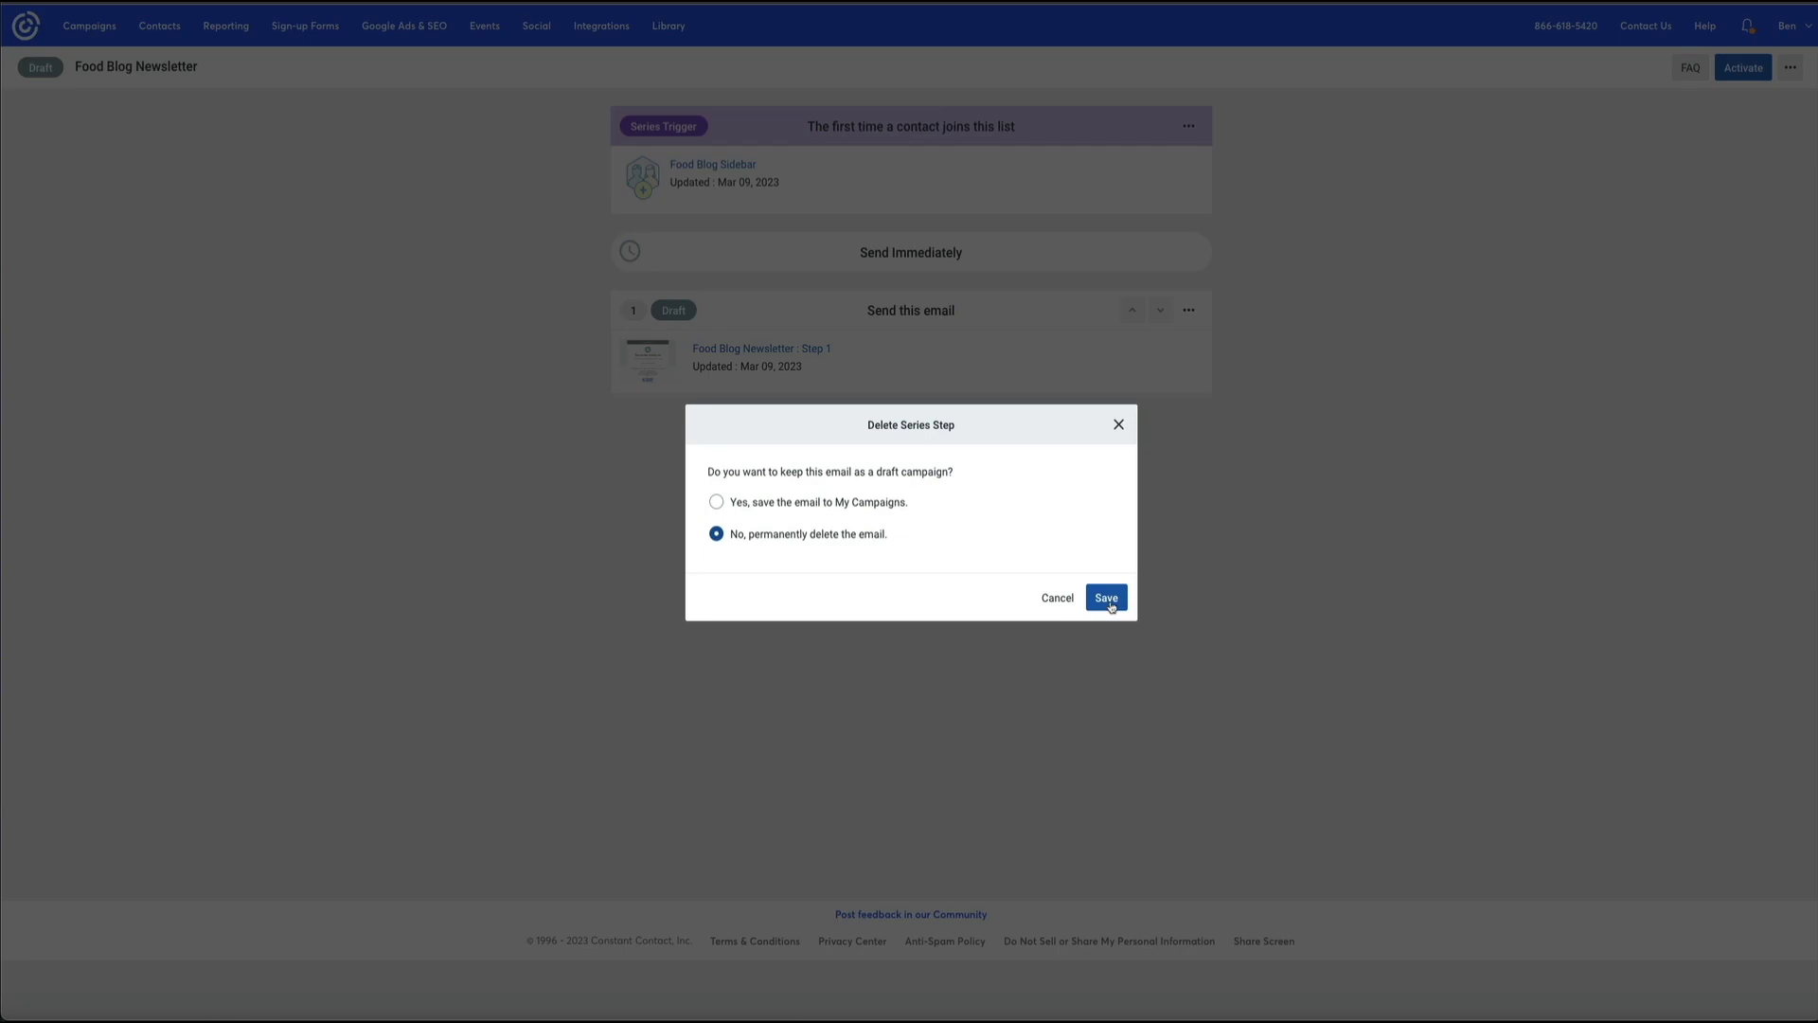
click(1110, 604)
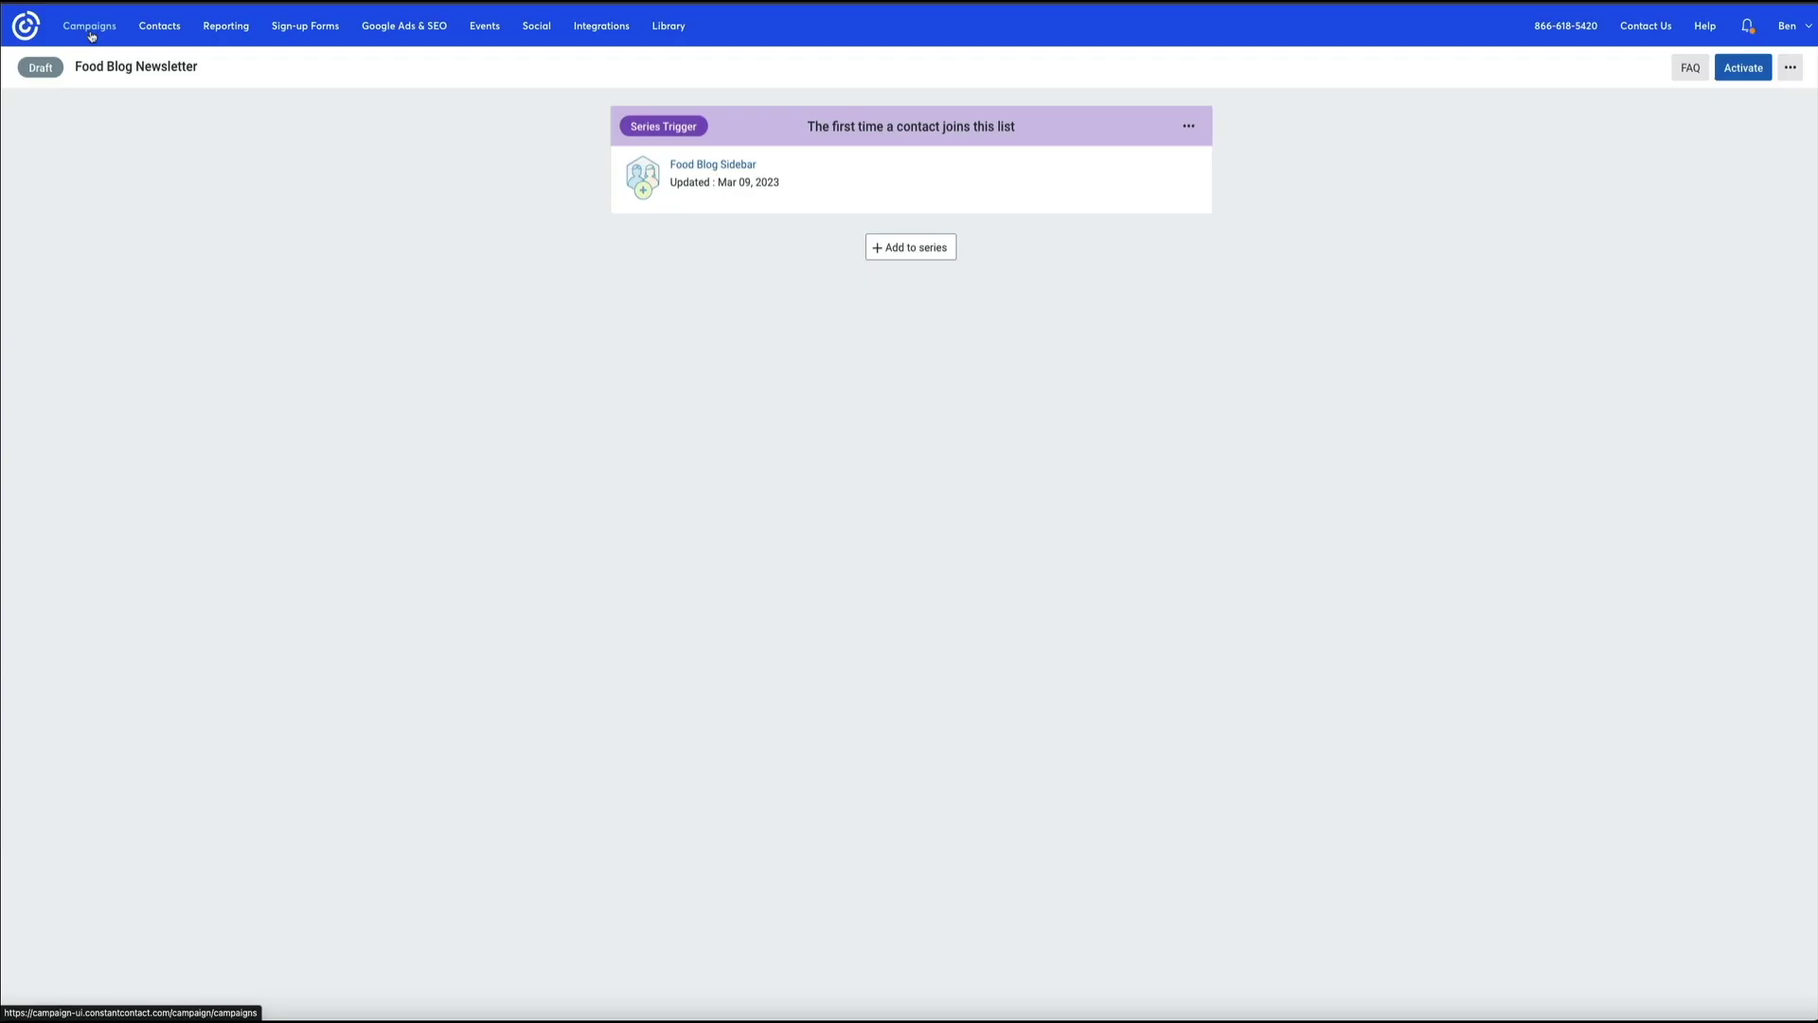
From the Campaigns list, create a new Email campaign to reach the template gallery.
click(91, 36)
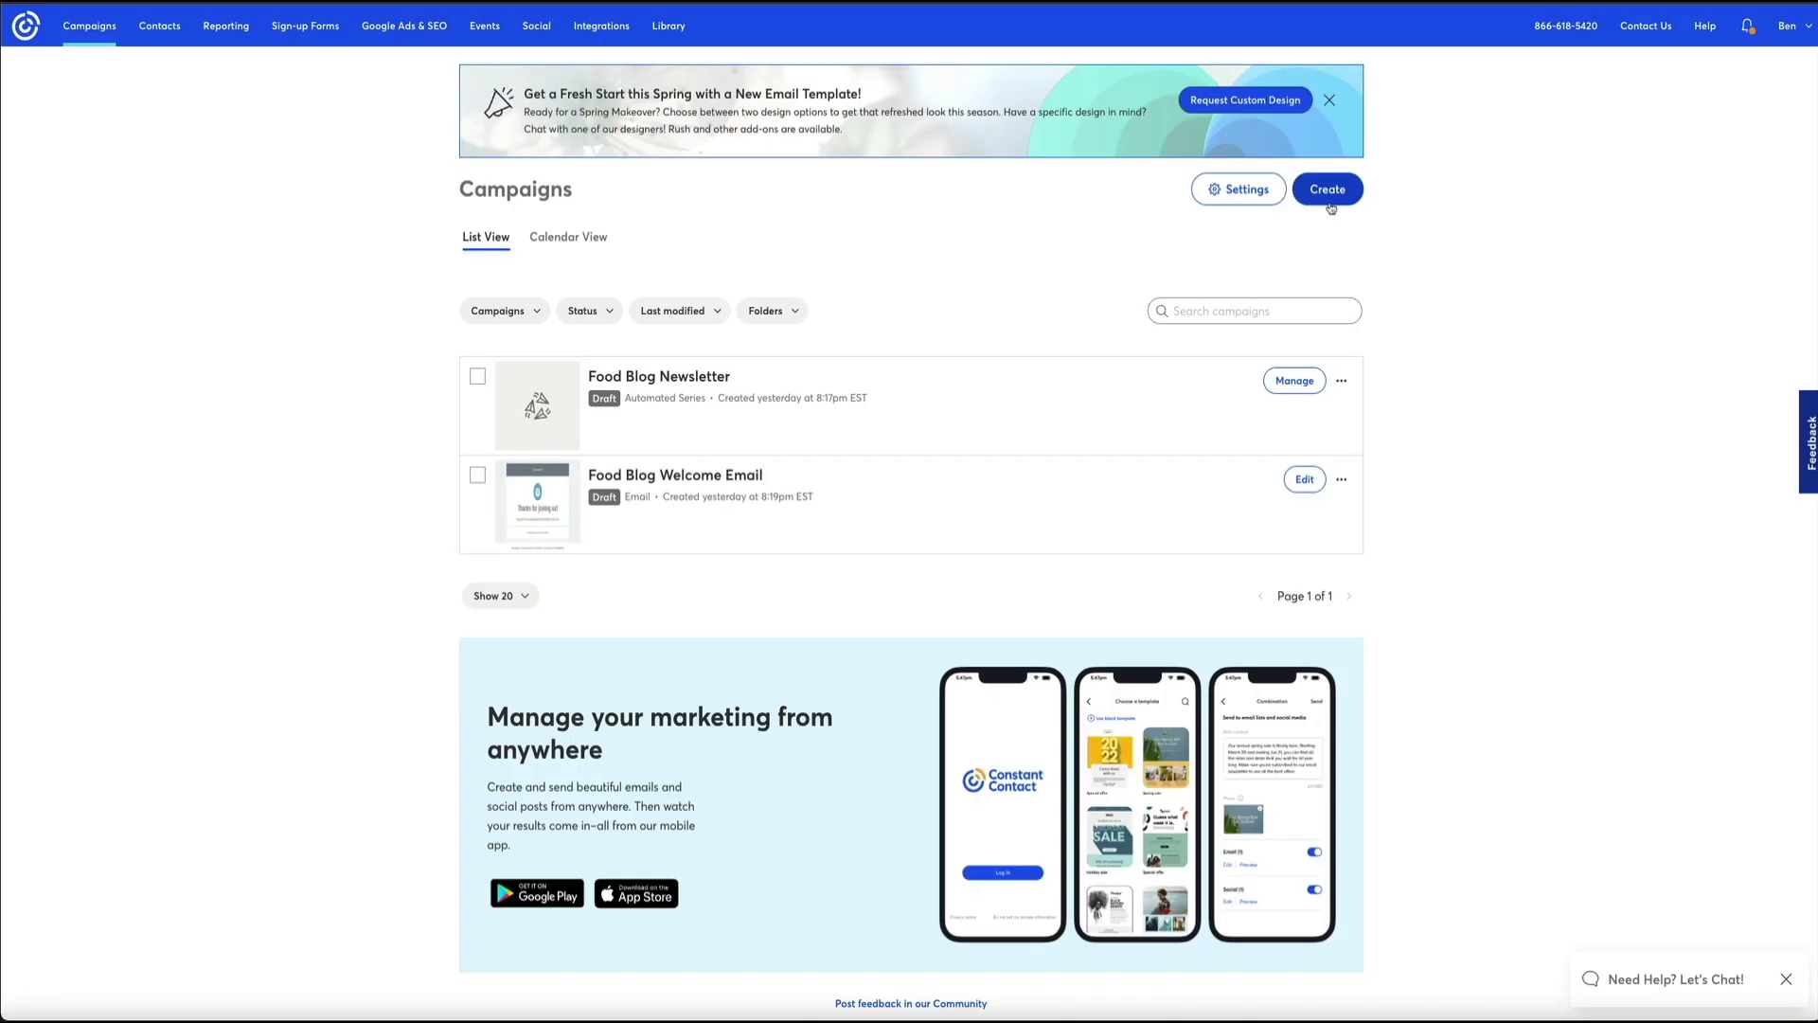
click(1329, 198)
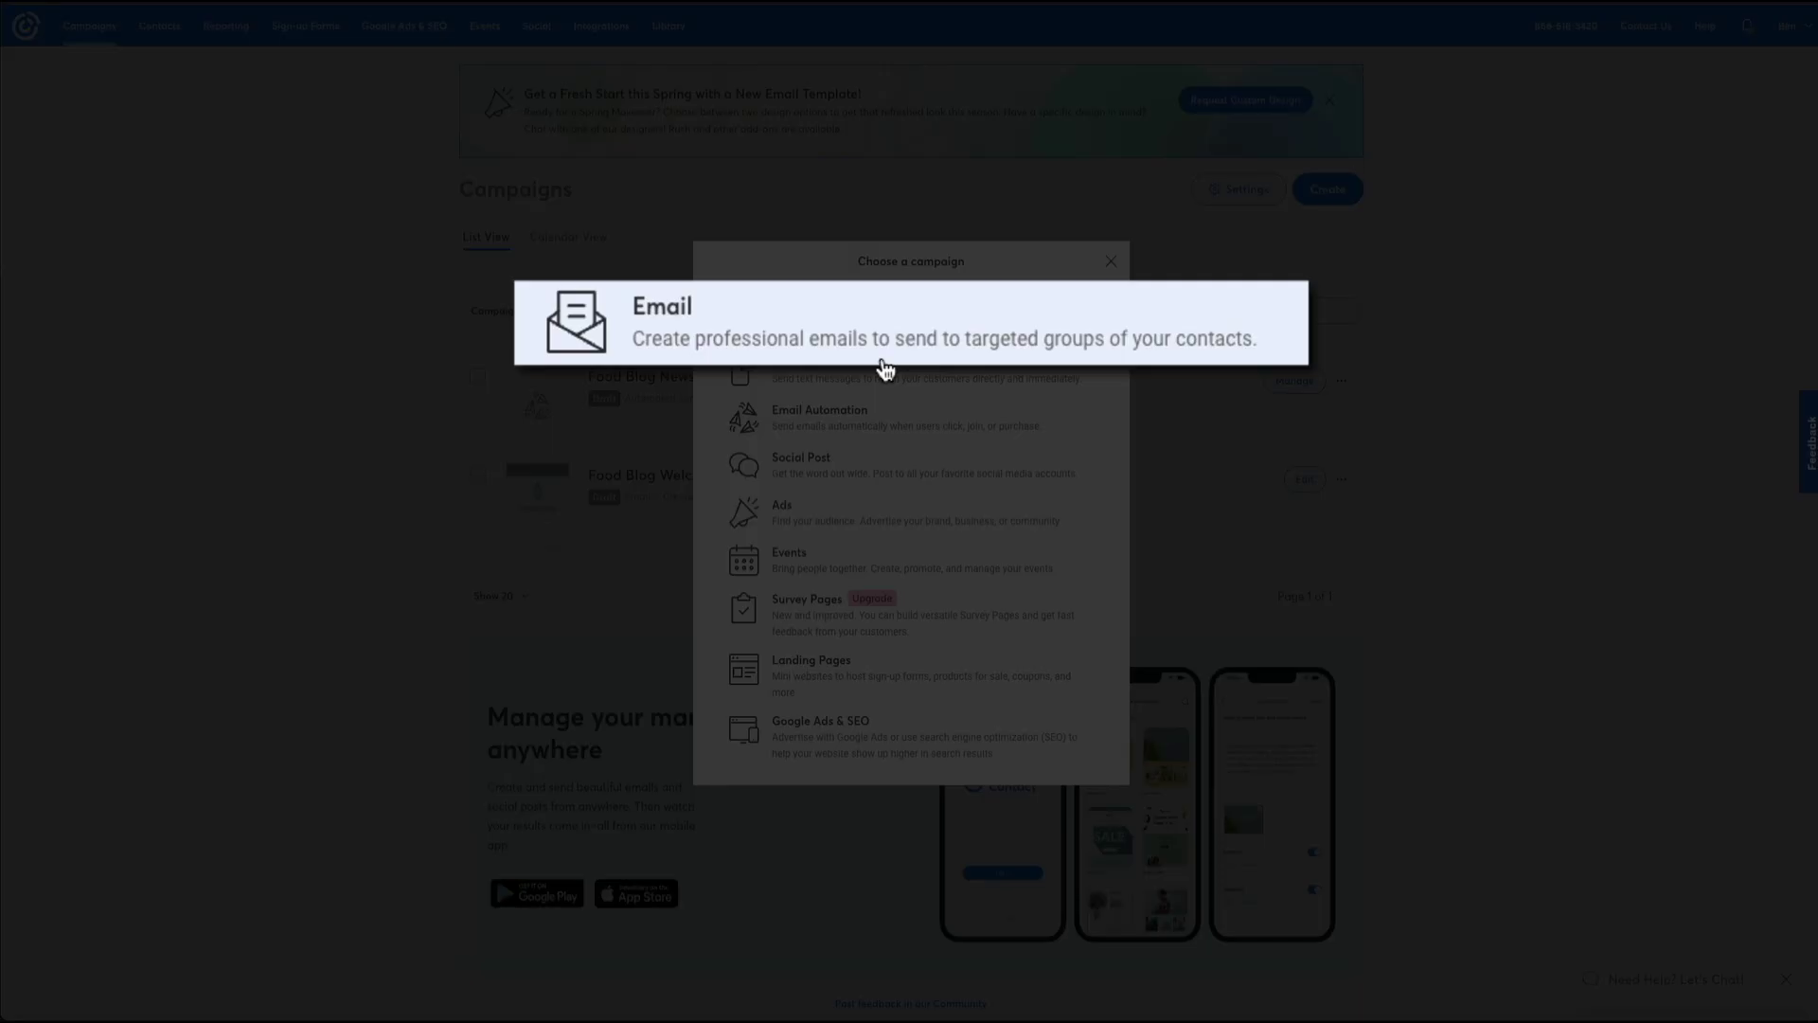
click(890, 343)
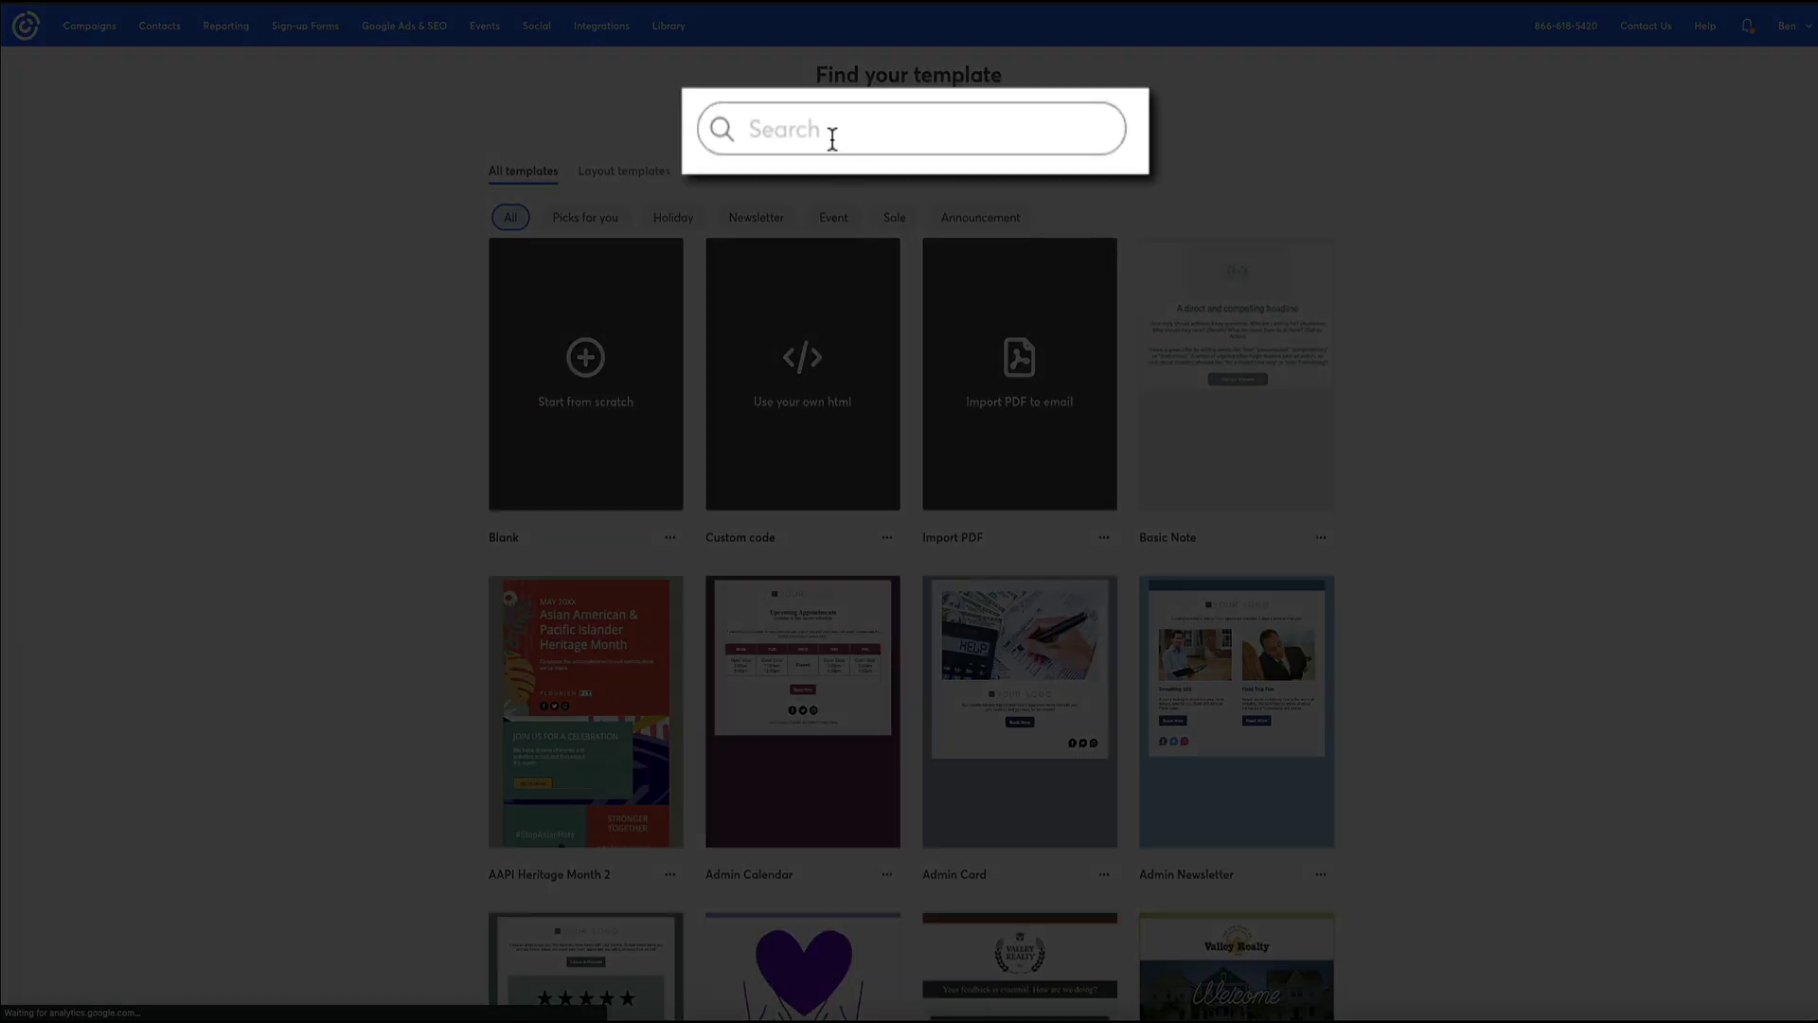
Search templates for 'welcome', preview Simple Welcome, and start a new email from it.
click(830, 139)
text(welcome)
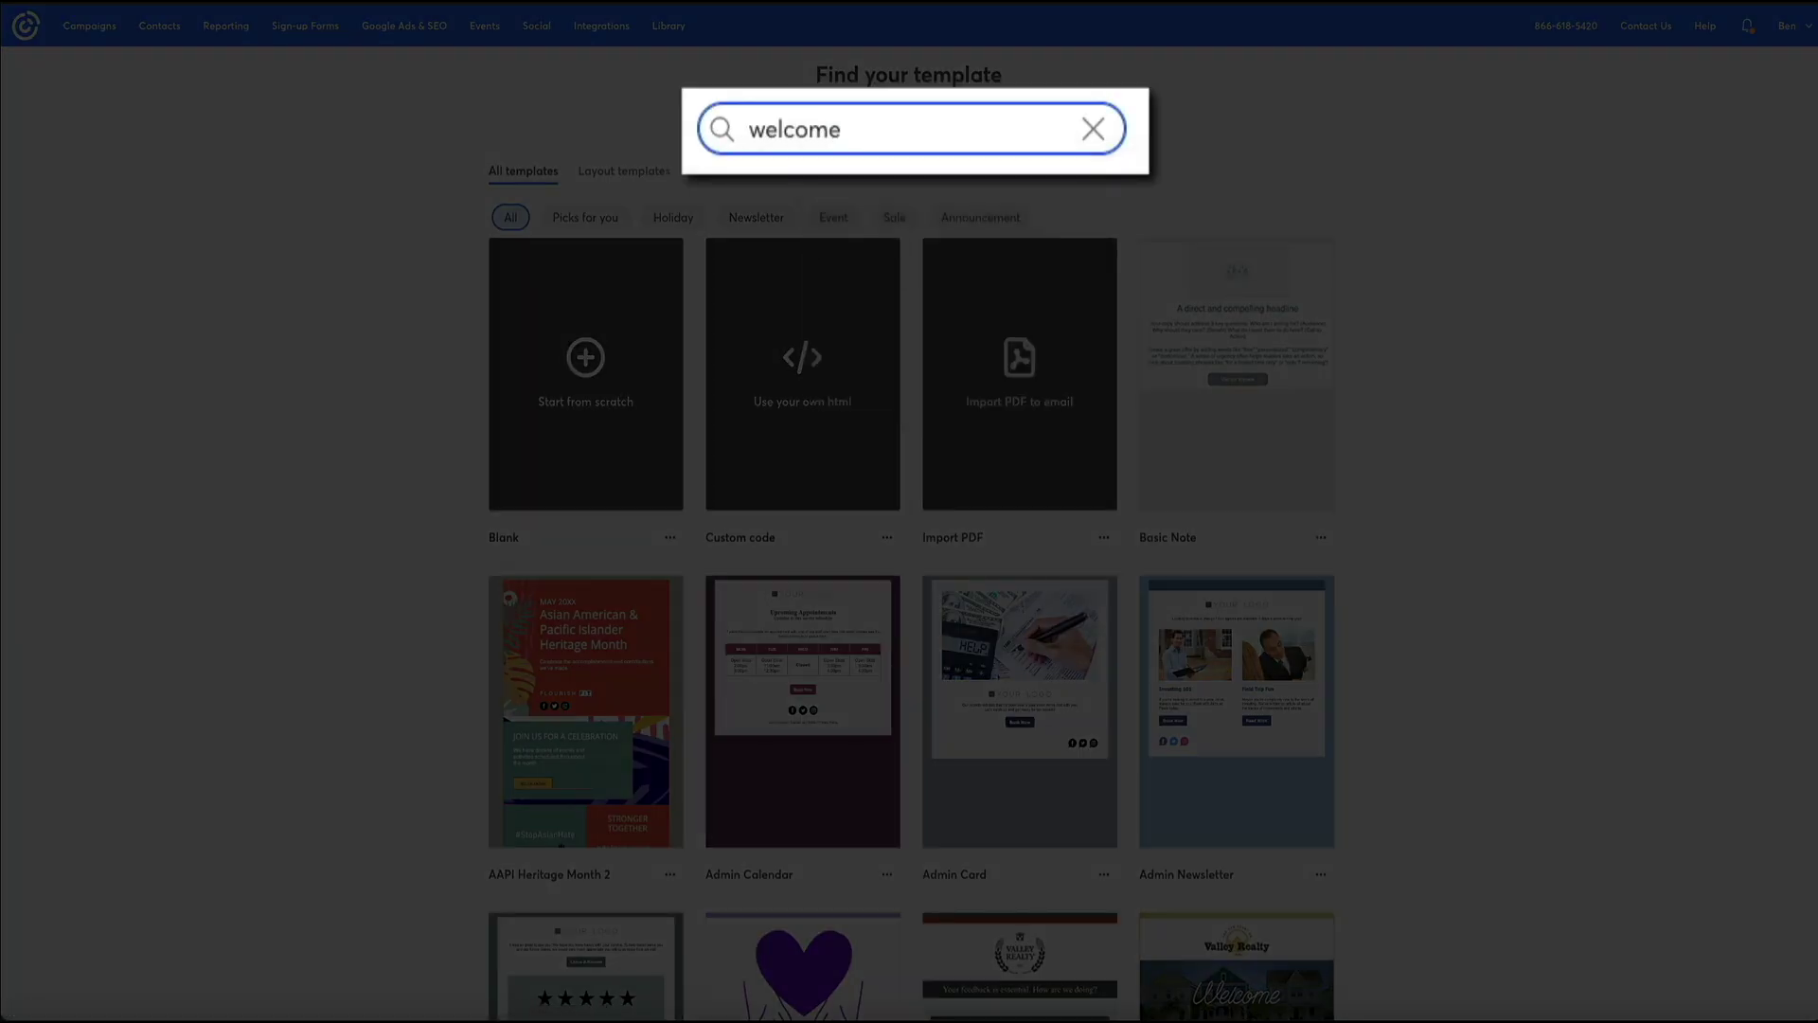
key(Return)
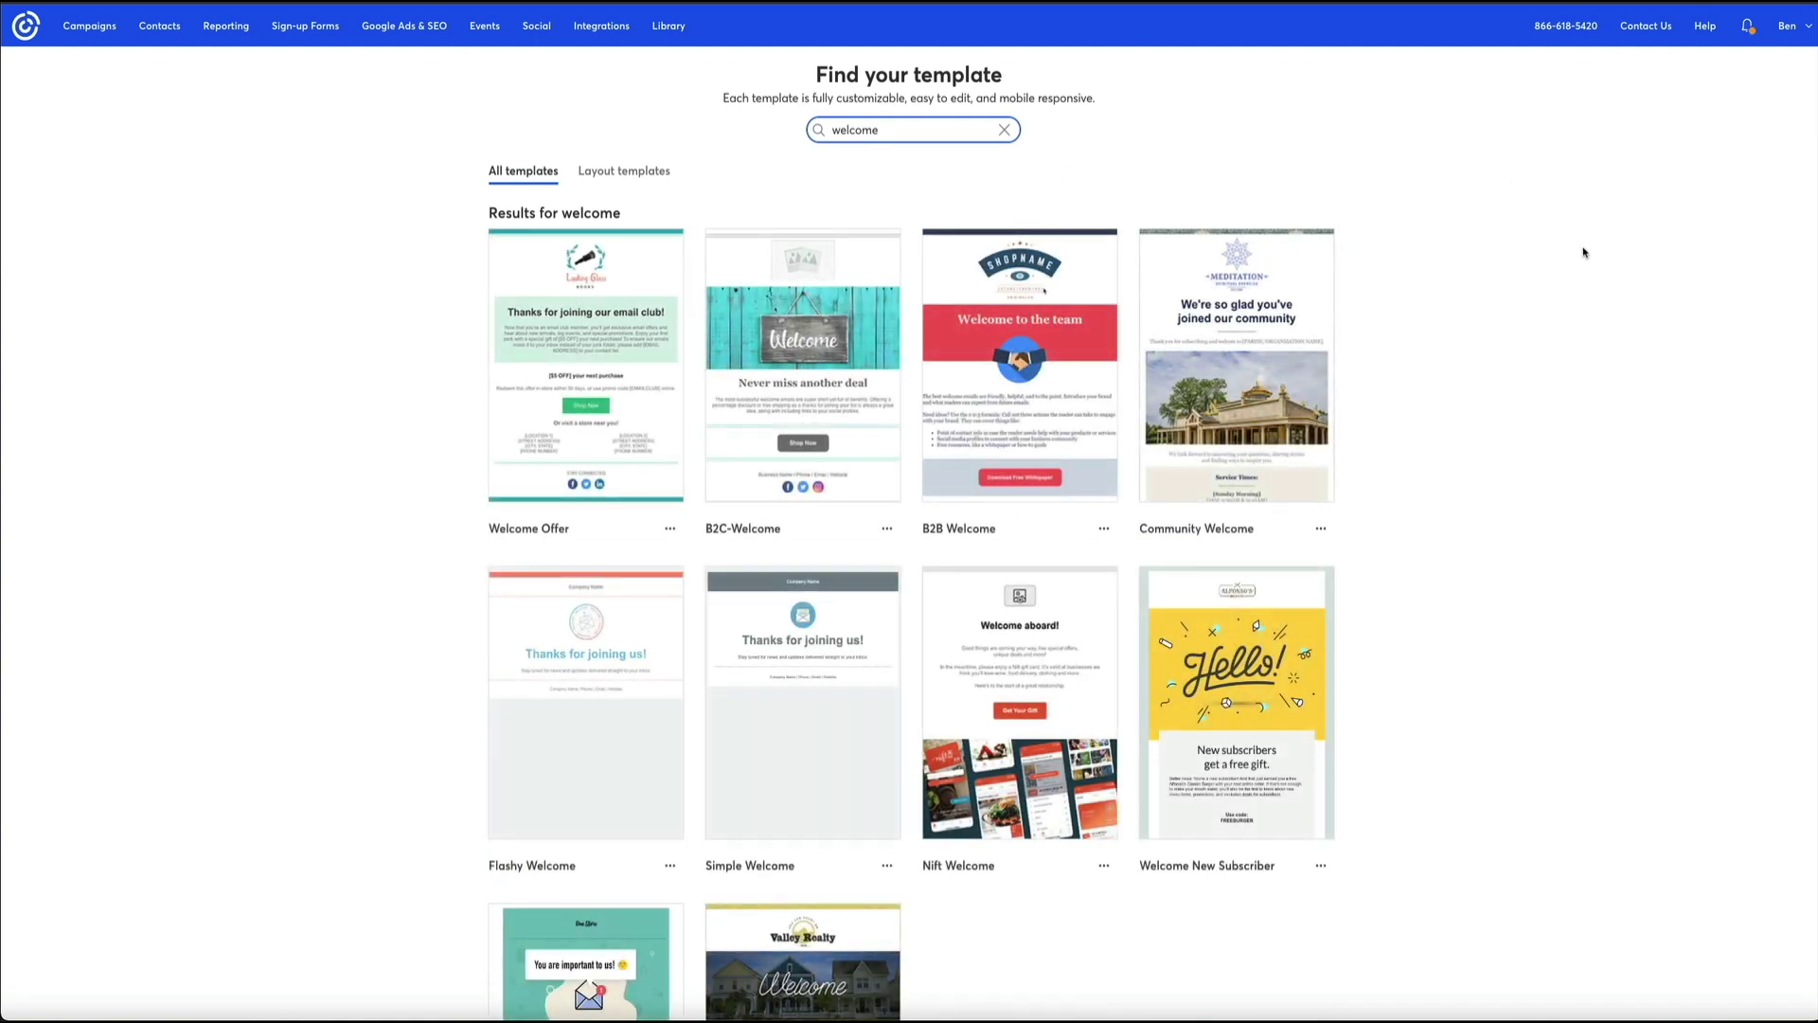
mouse_move(779, 792)
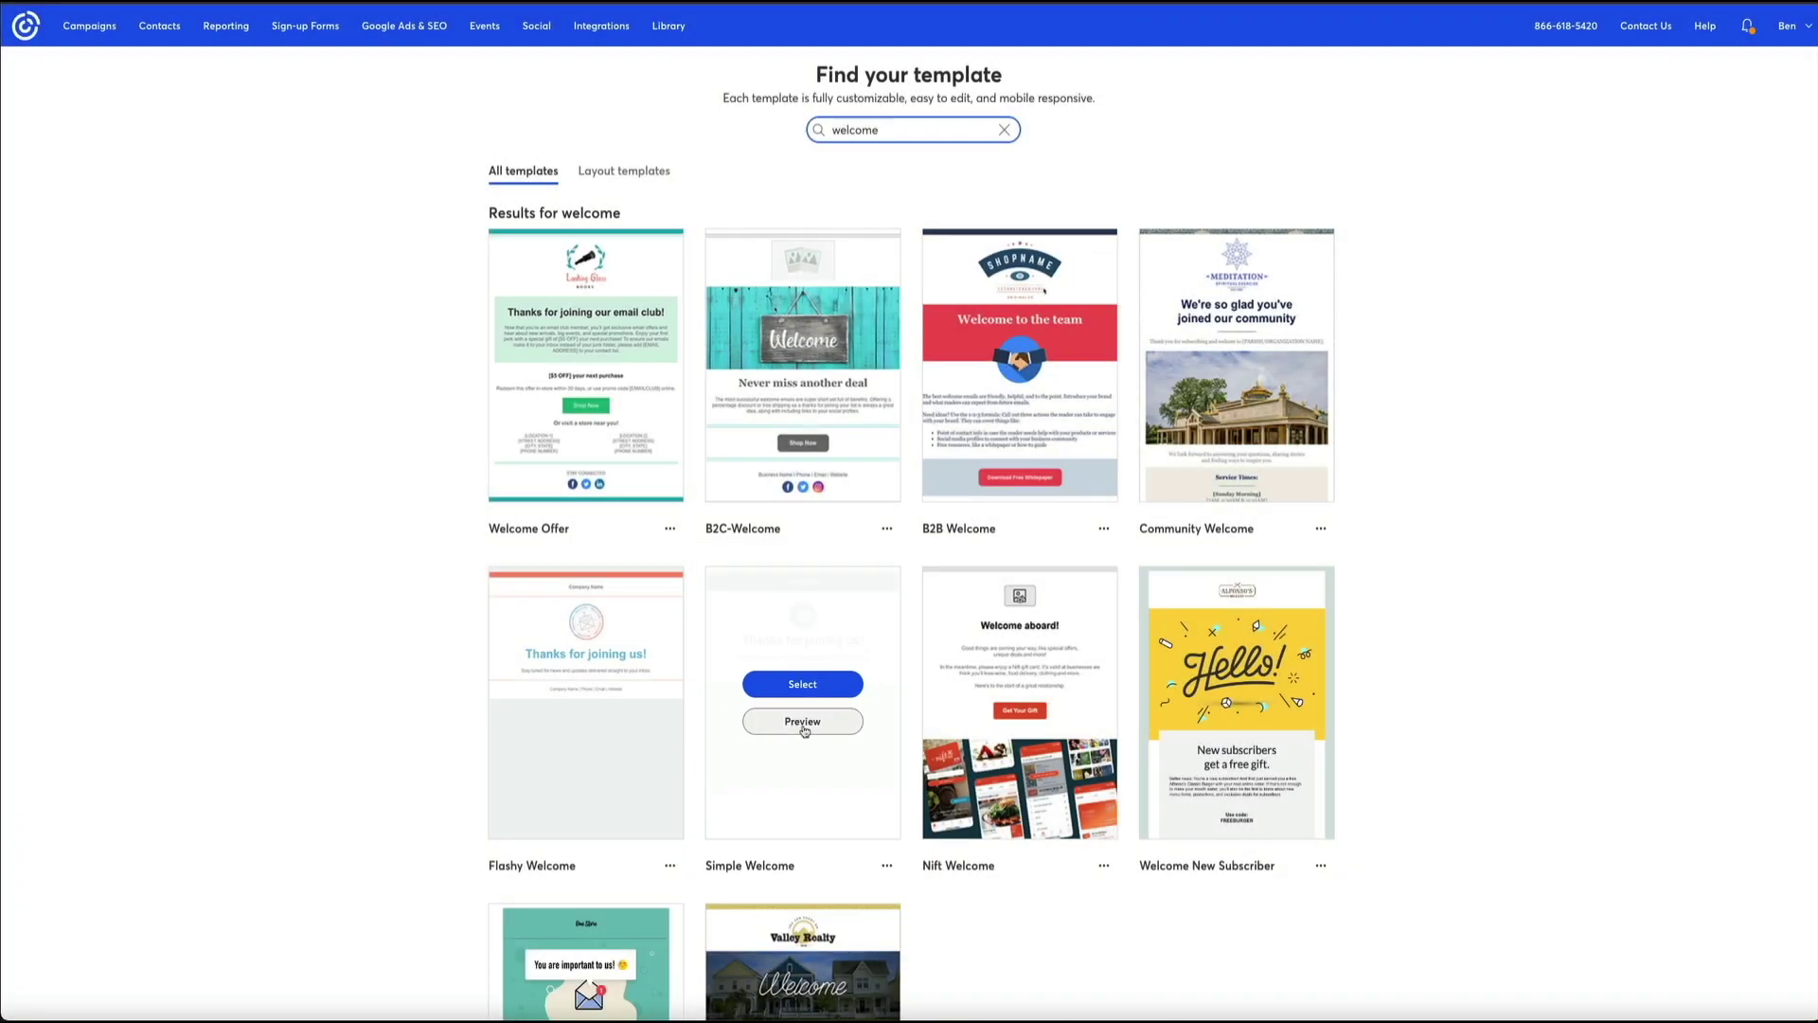
click(803, 725)
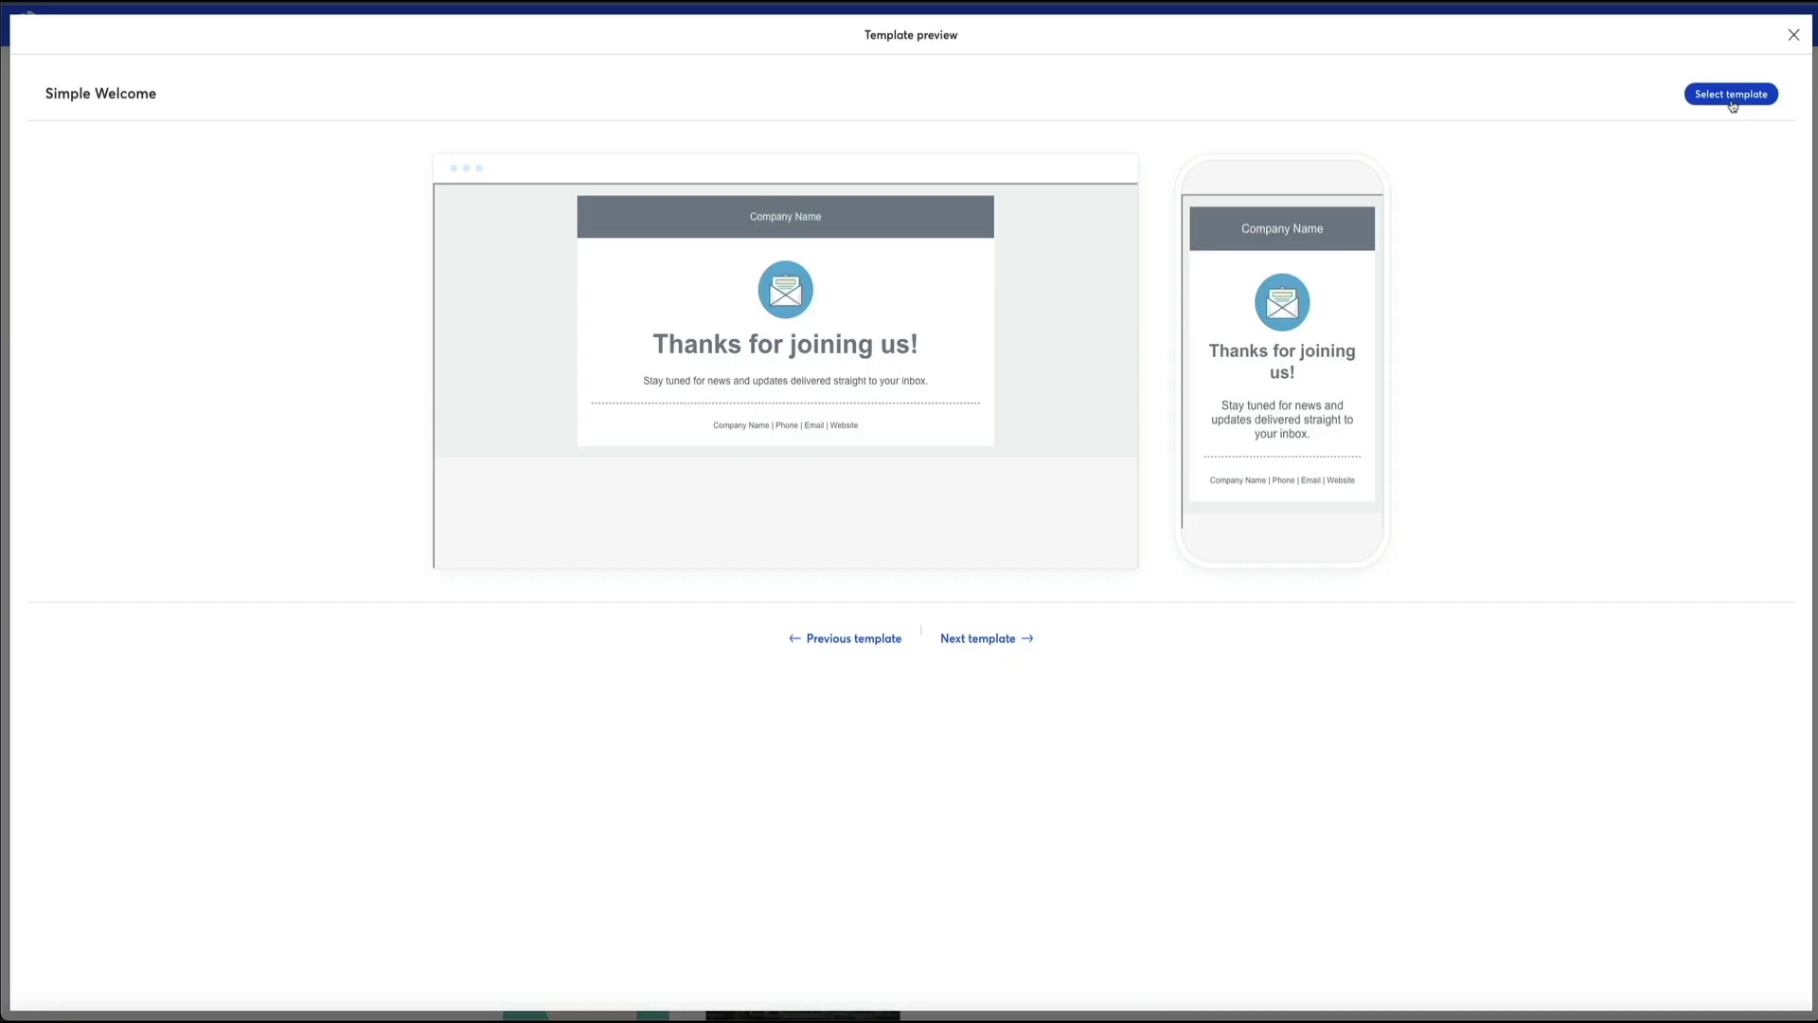
click(1732, 103)
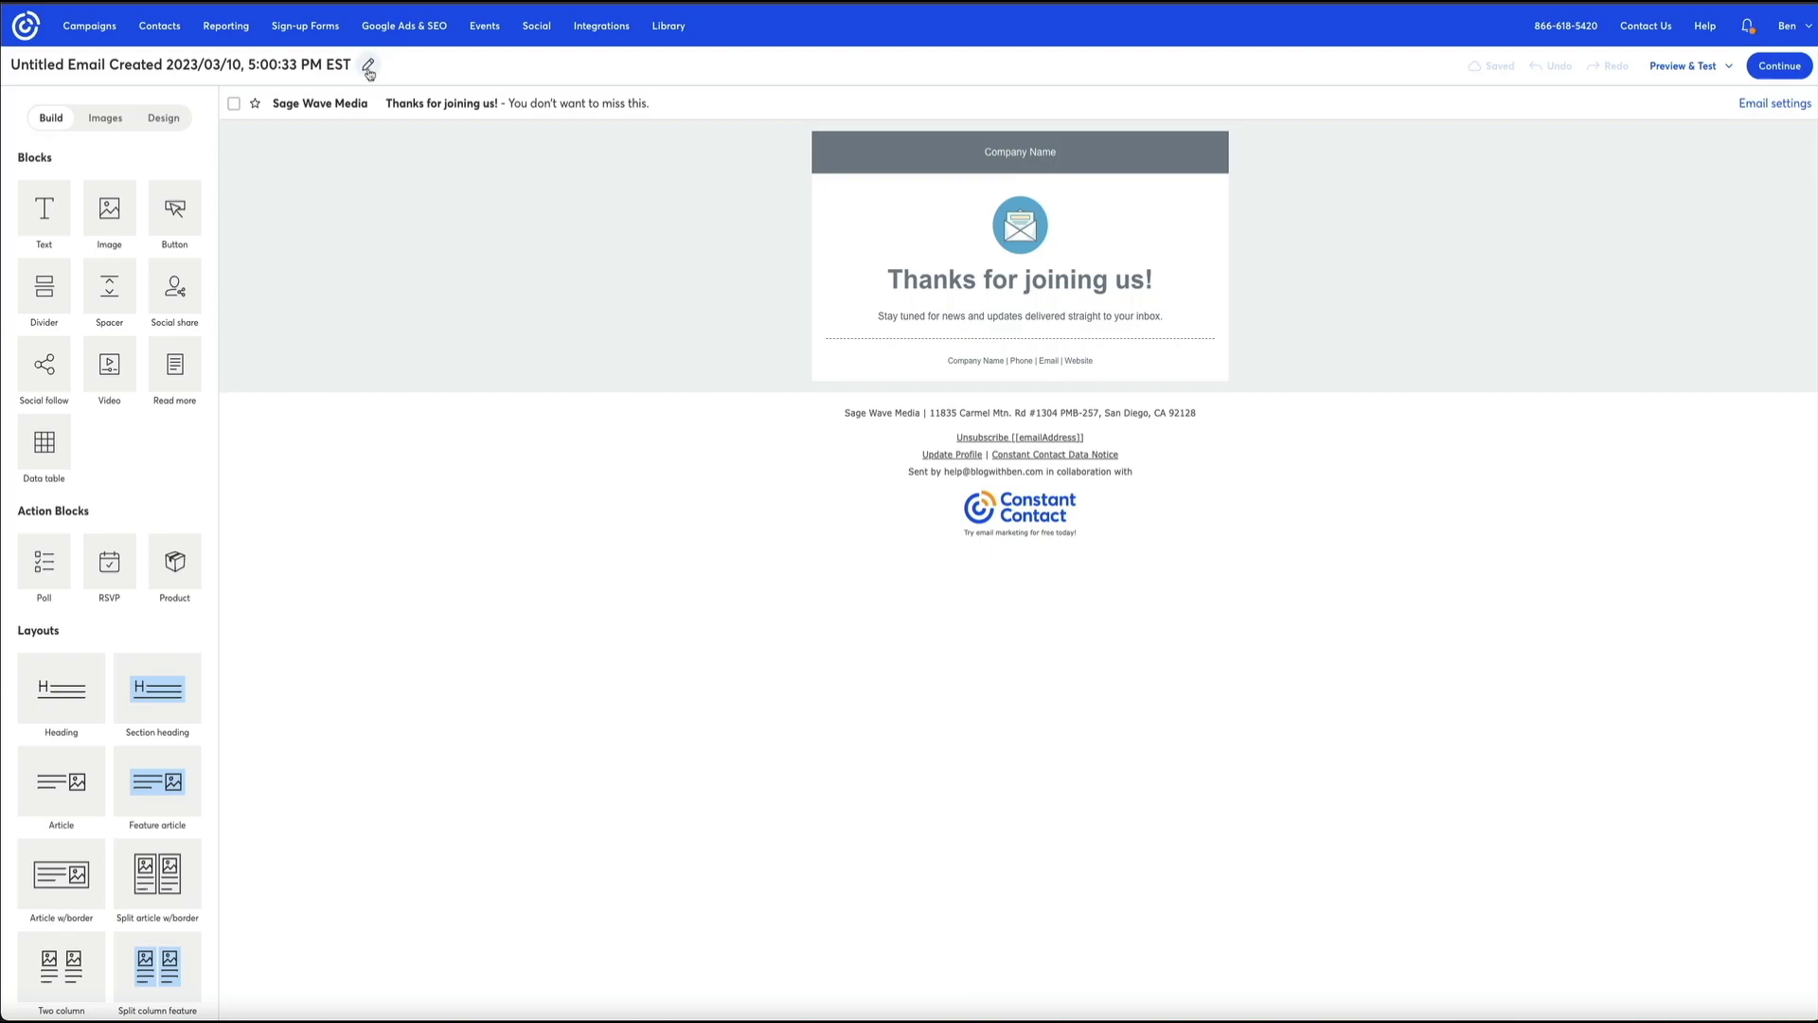
Change the new email's title to 'Food Blog Welcome Email Updated' and save it.
click(369, 69)
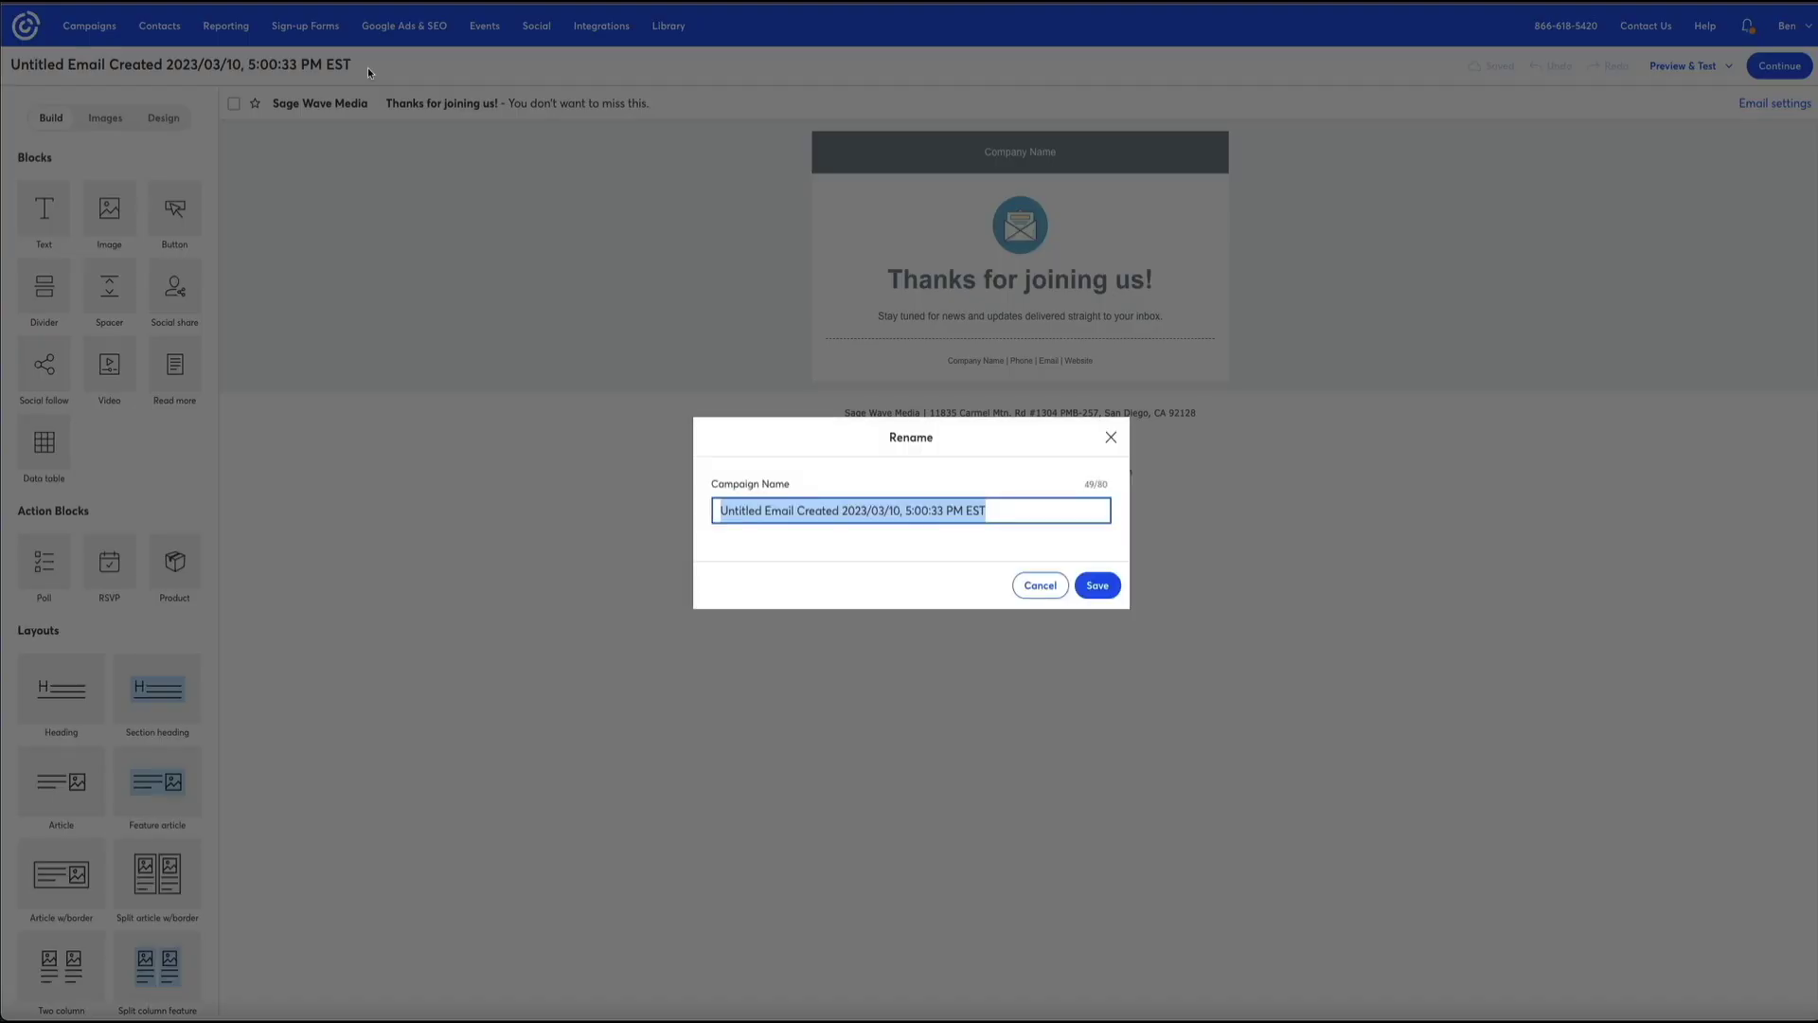
text(Food Blog Welcome Email)
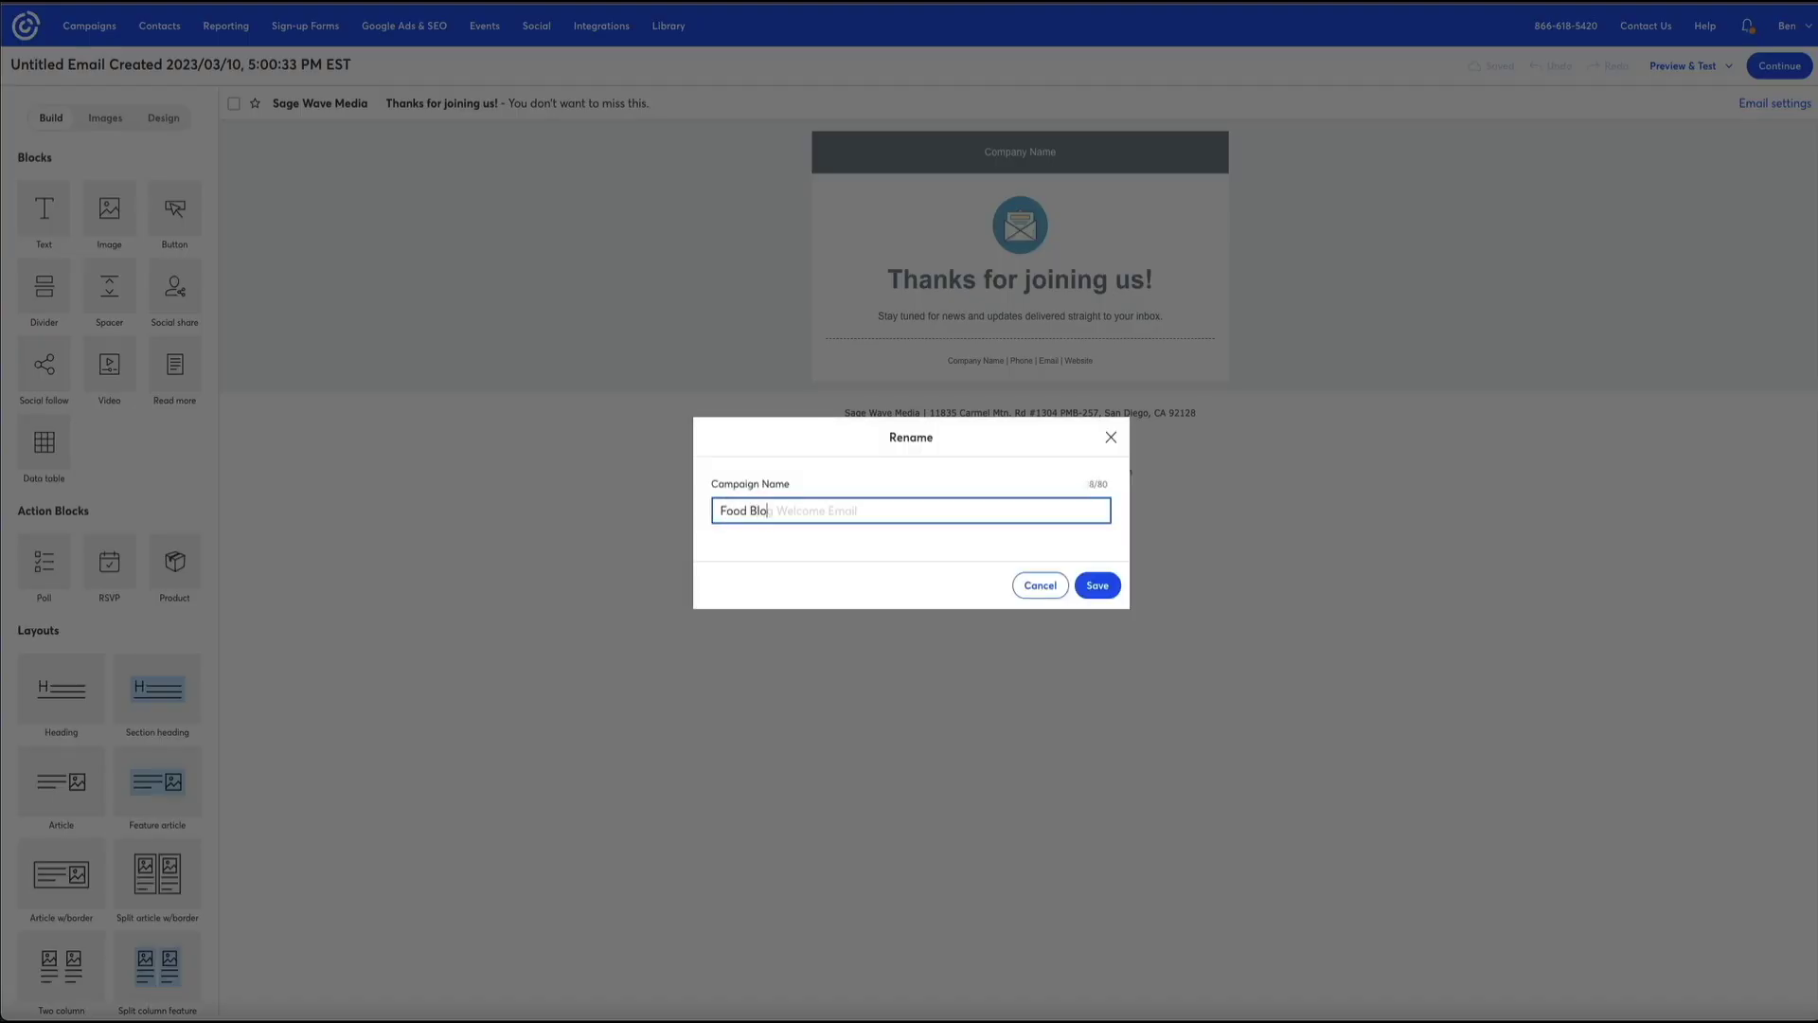
text( Updated)
click(1098, 586)
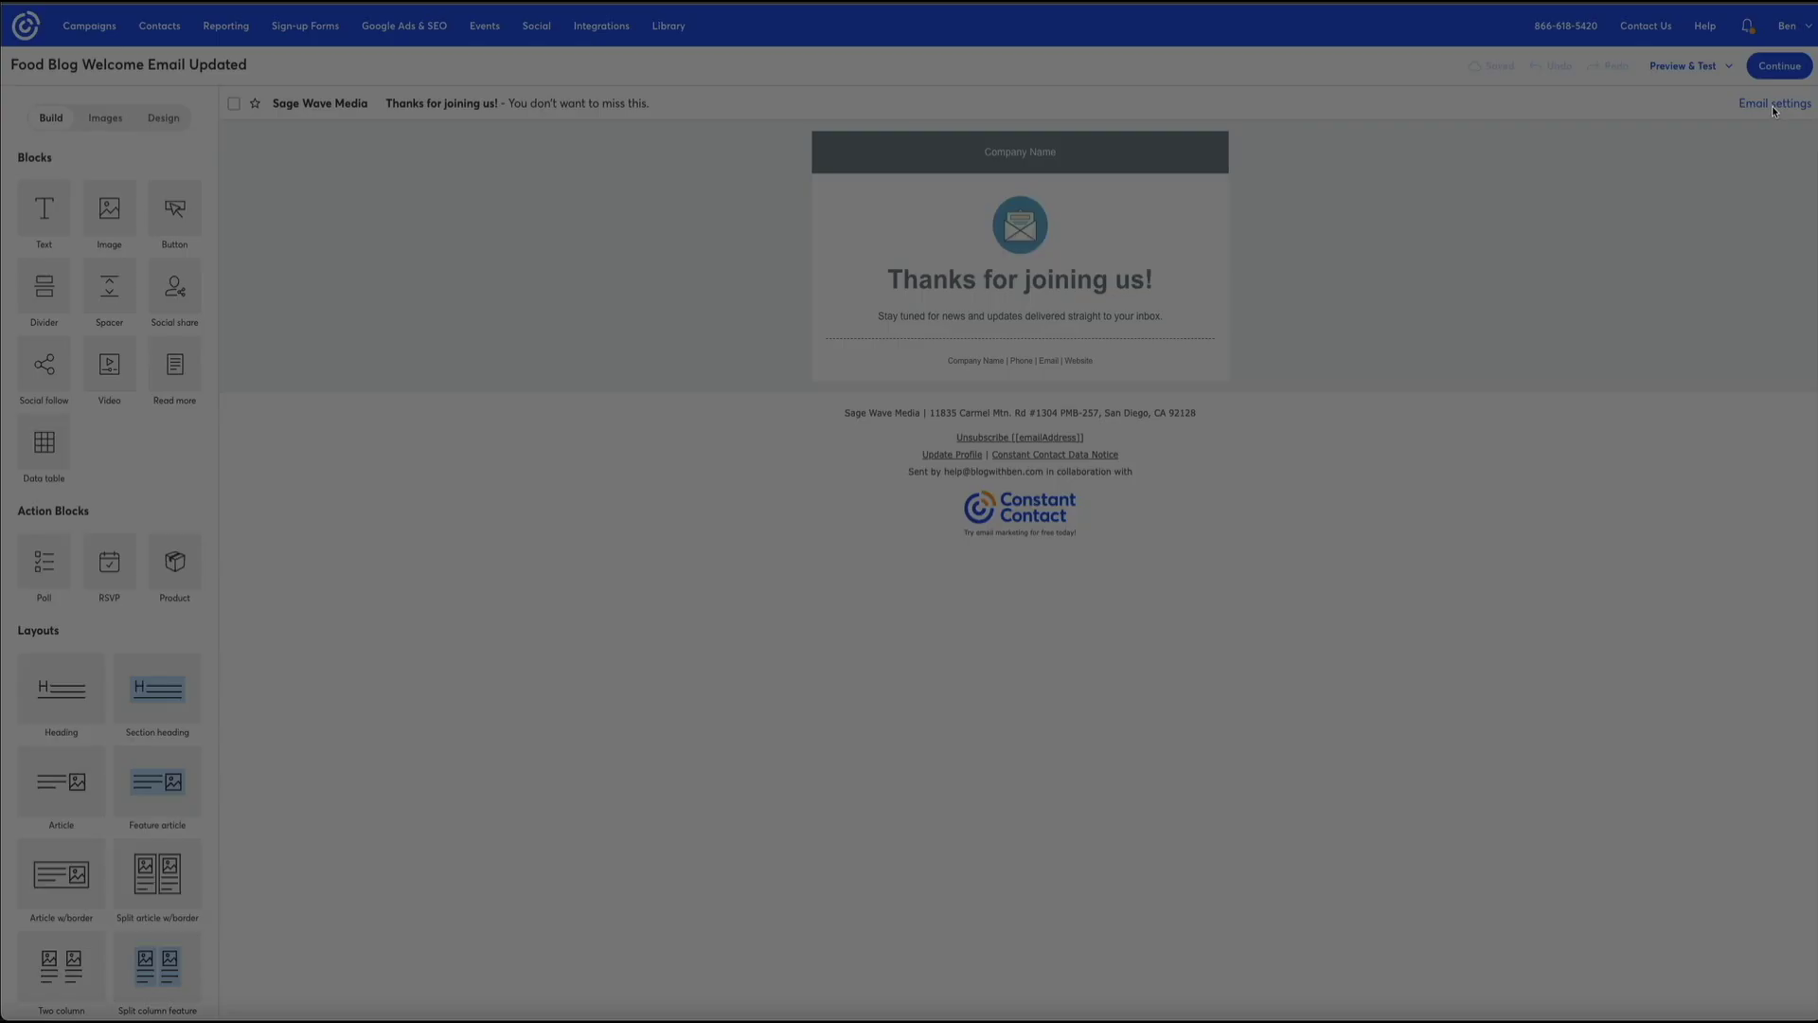
click(1774, 107)
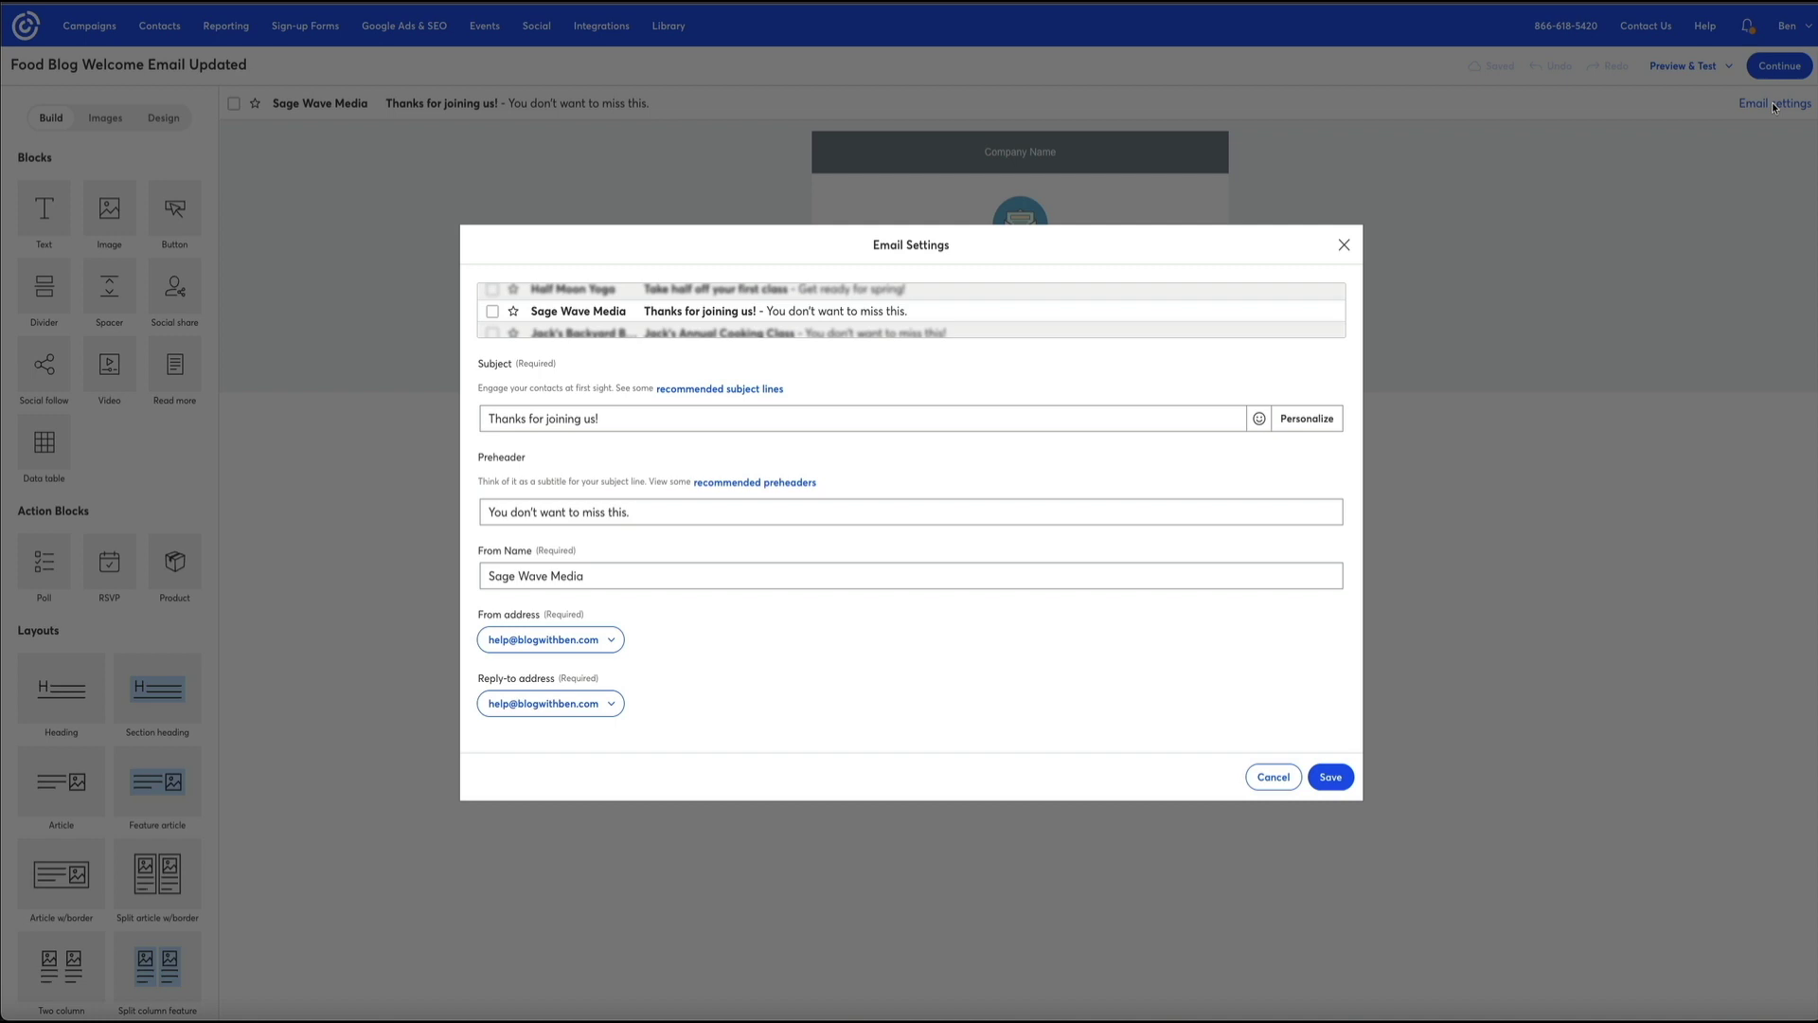
click(1344, 245)
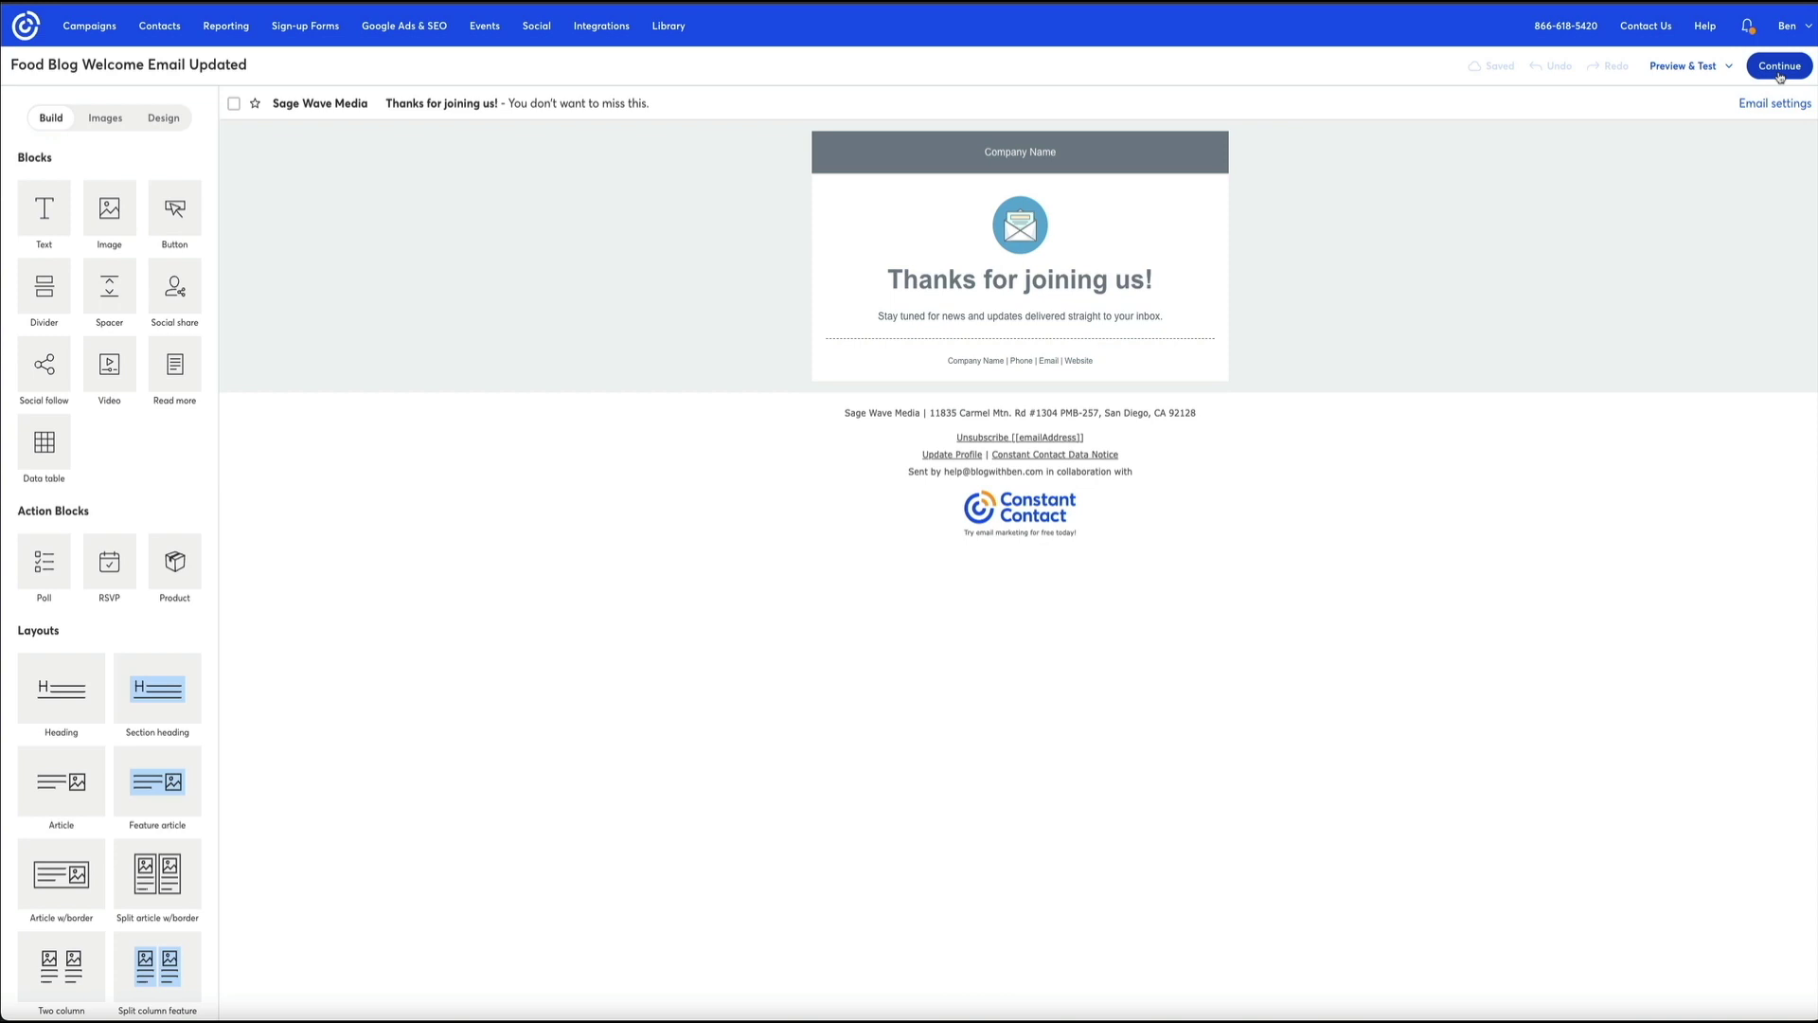
Send the email to the Food Blog Sidebar list, save the draft, and return to Campaigns.
click(1779, 68)
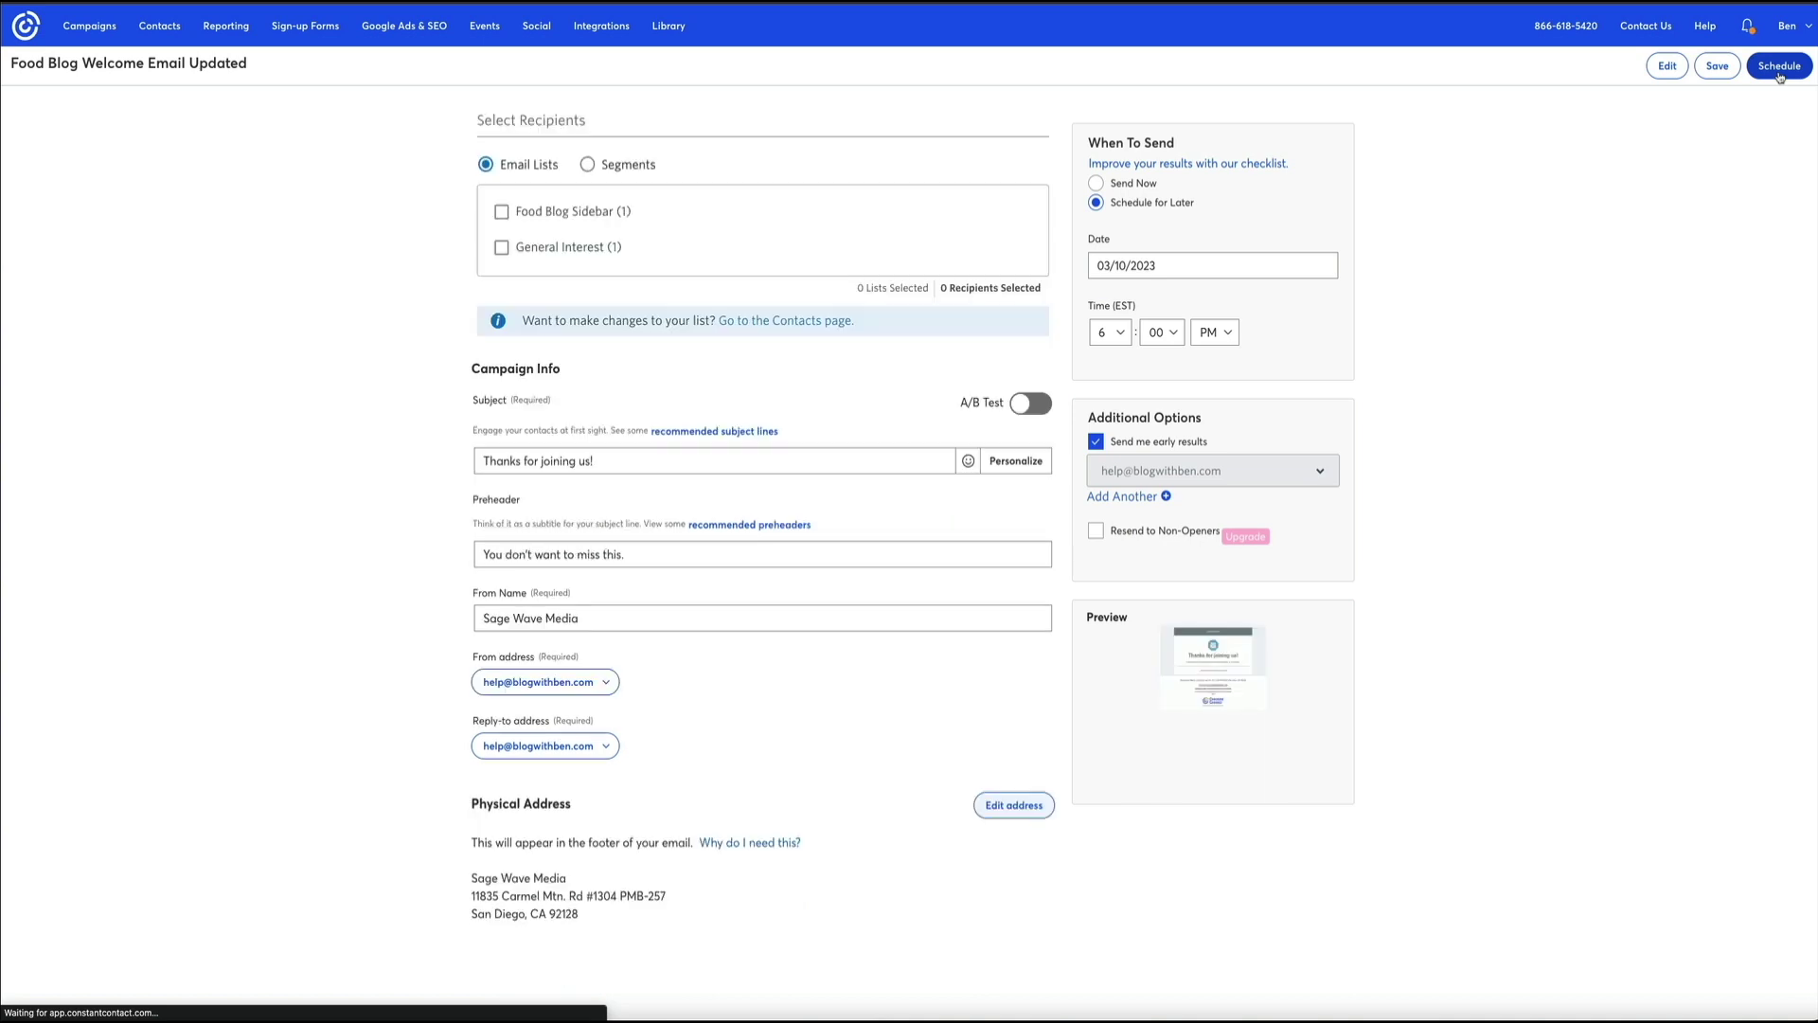
click(502, 212)
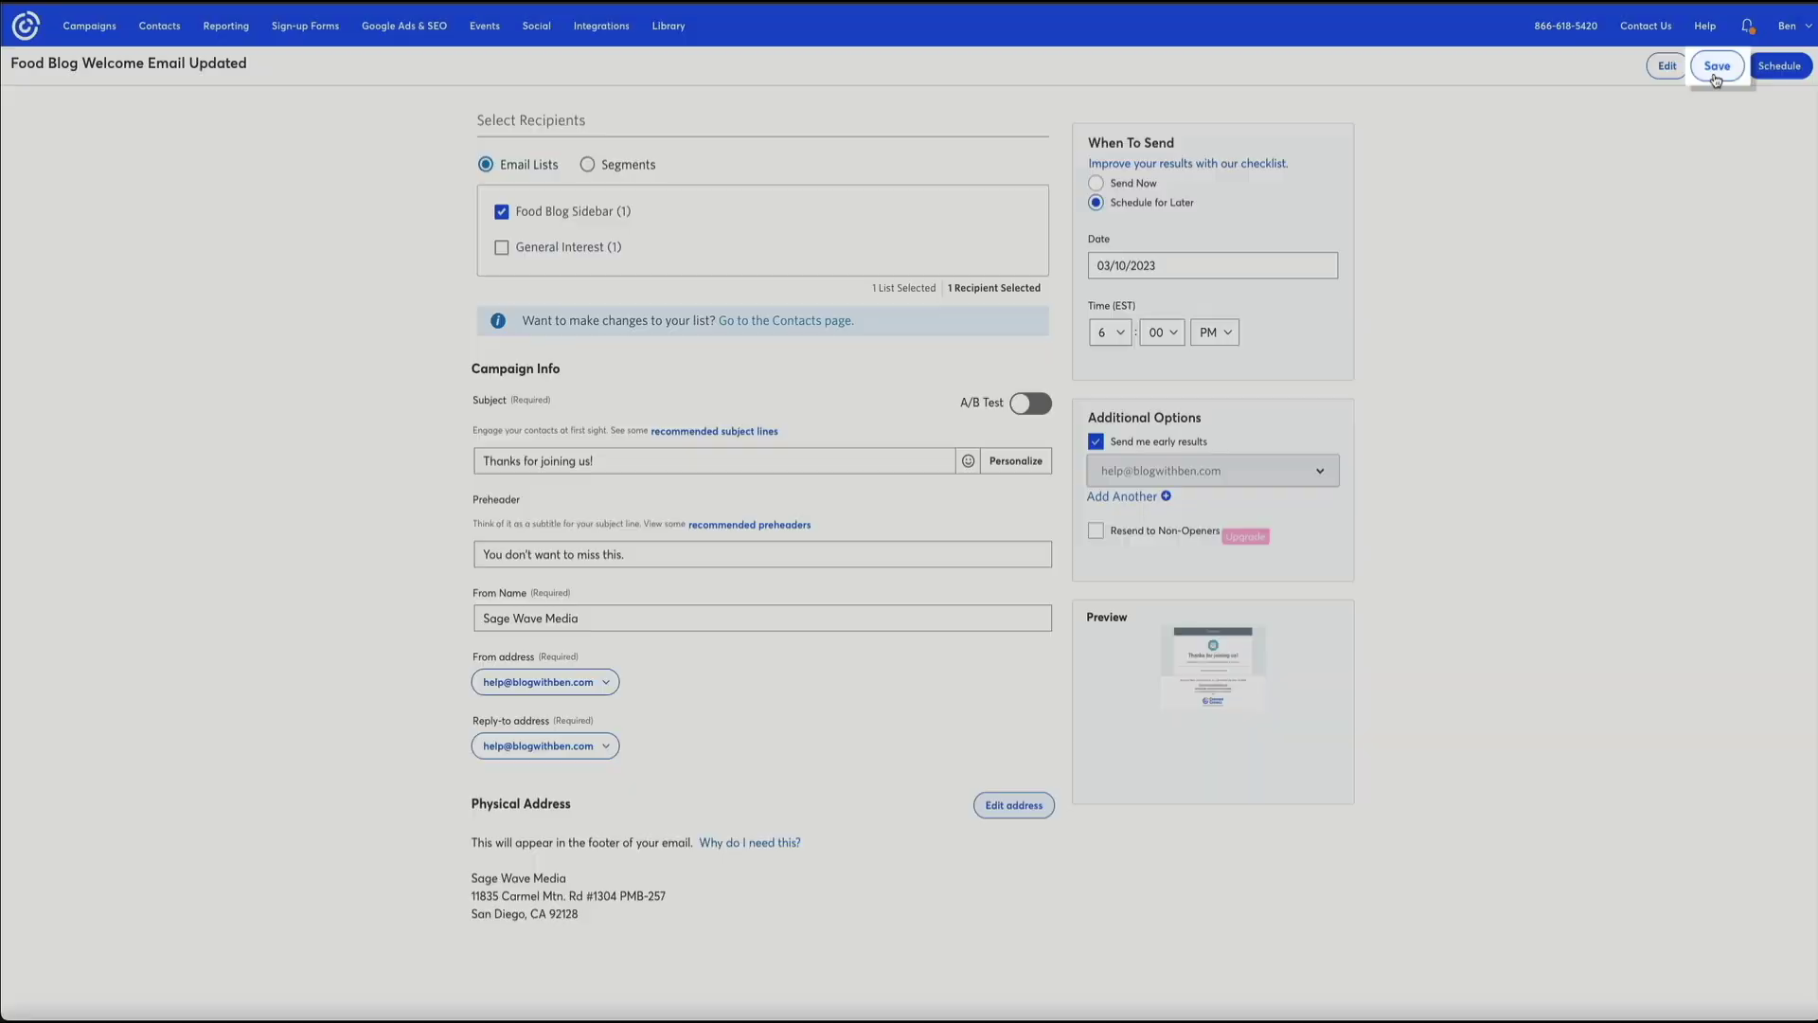
click(1715, 74)
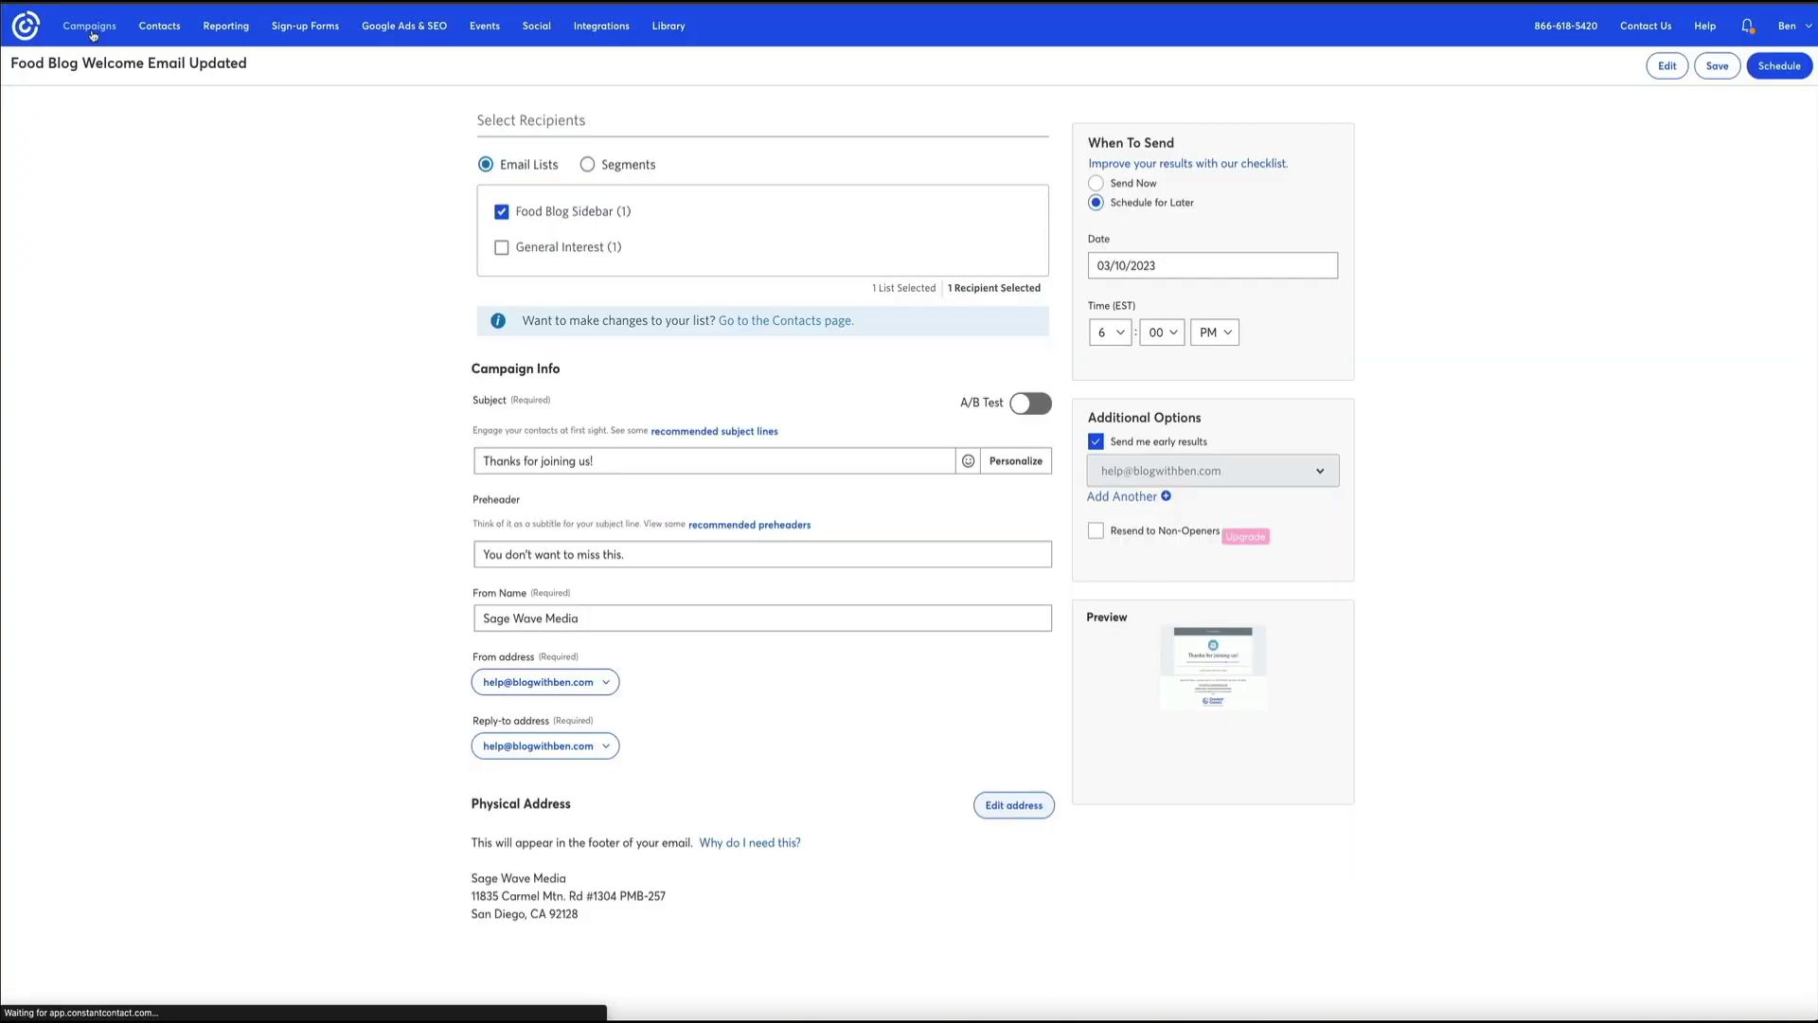
click(92, 35)
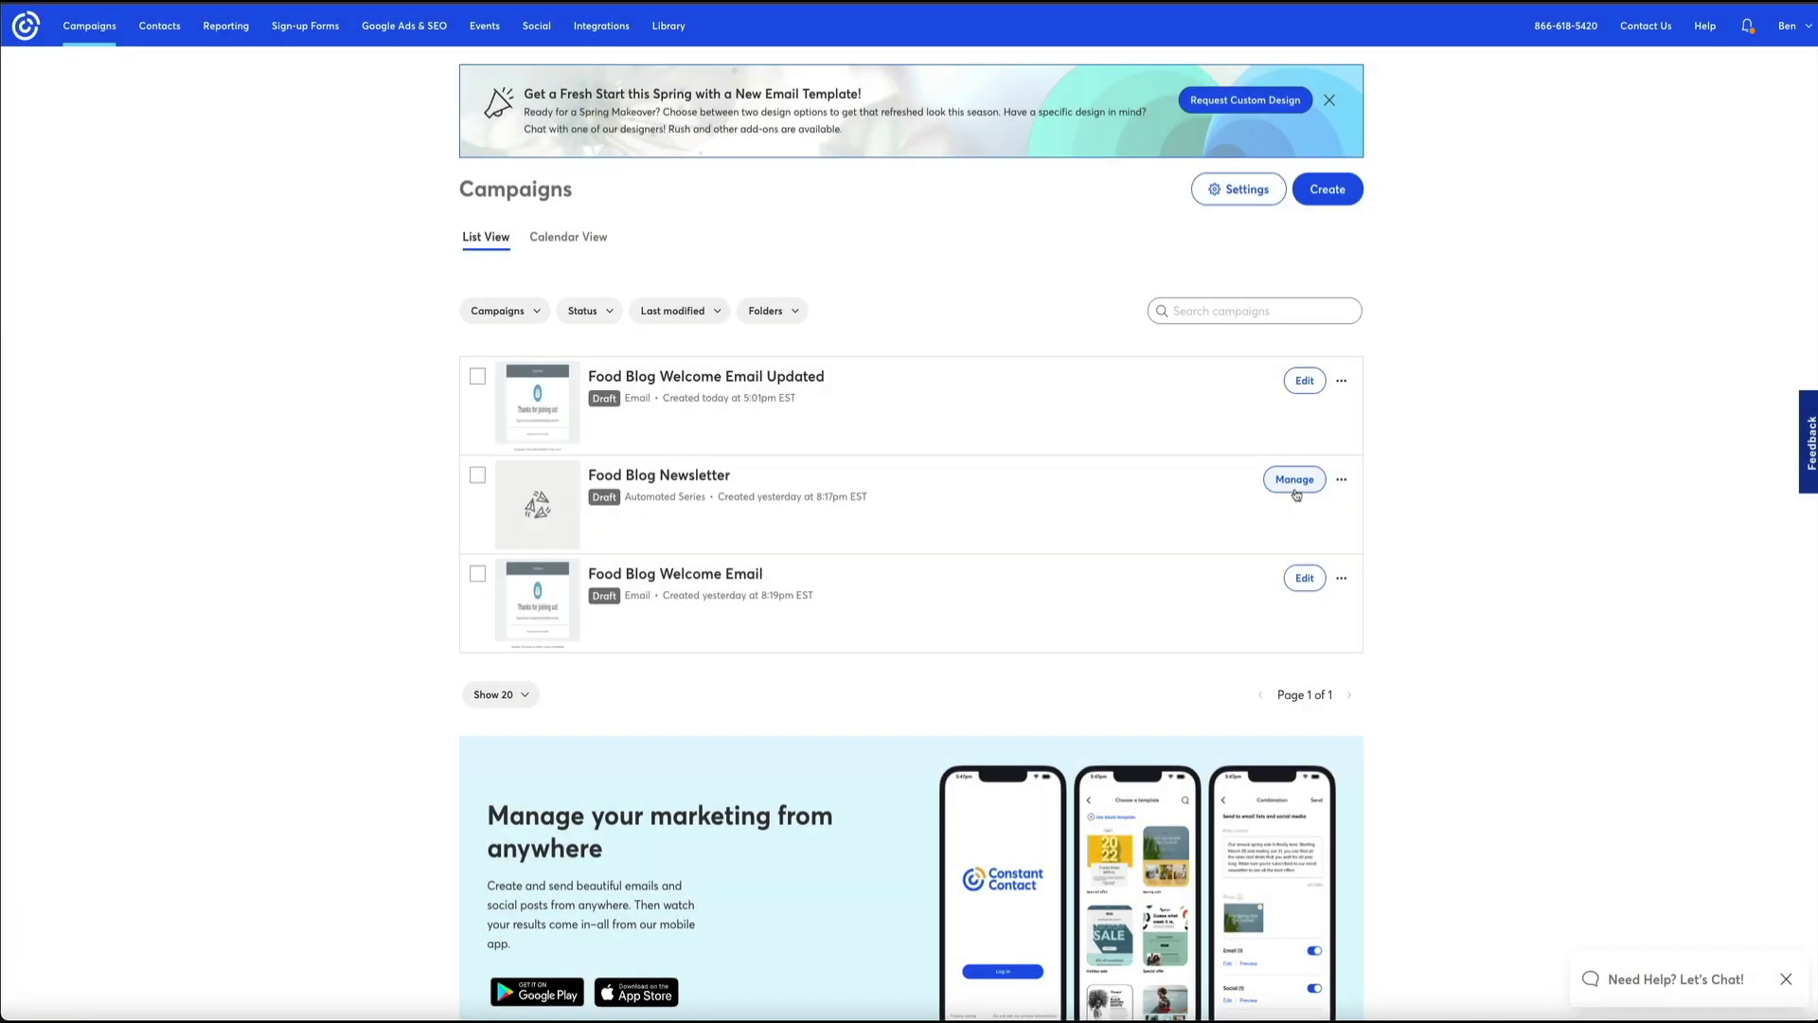
Add a Food Blog Newsletter step copying Food Blog Welcome Email Updated and save it.
click(1314, 484)
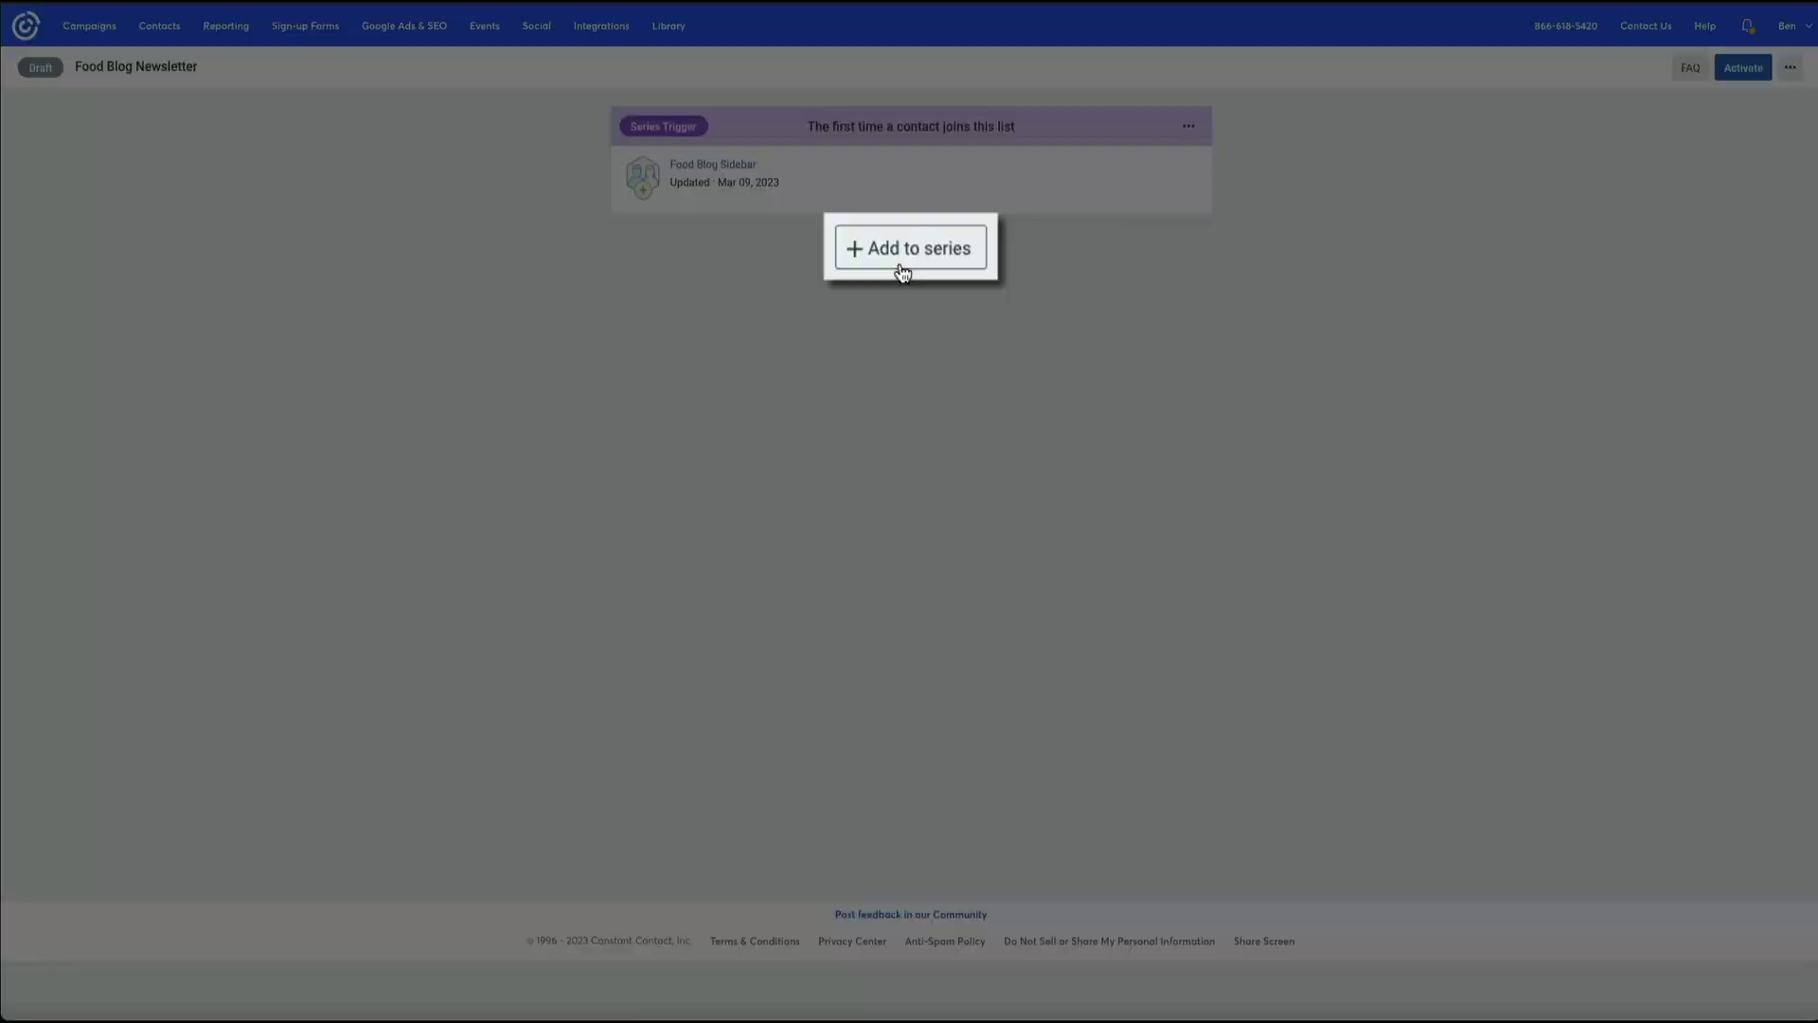
click(904, 252)
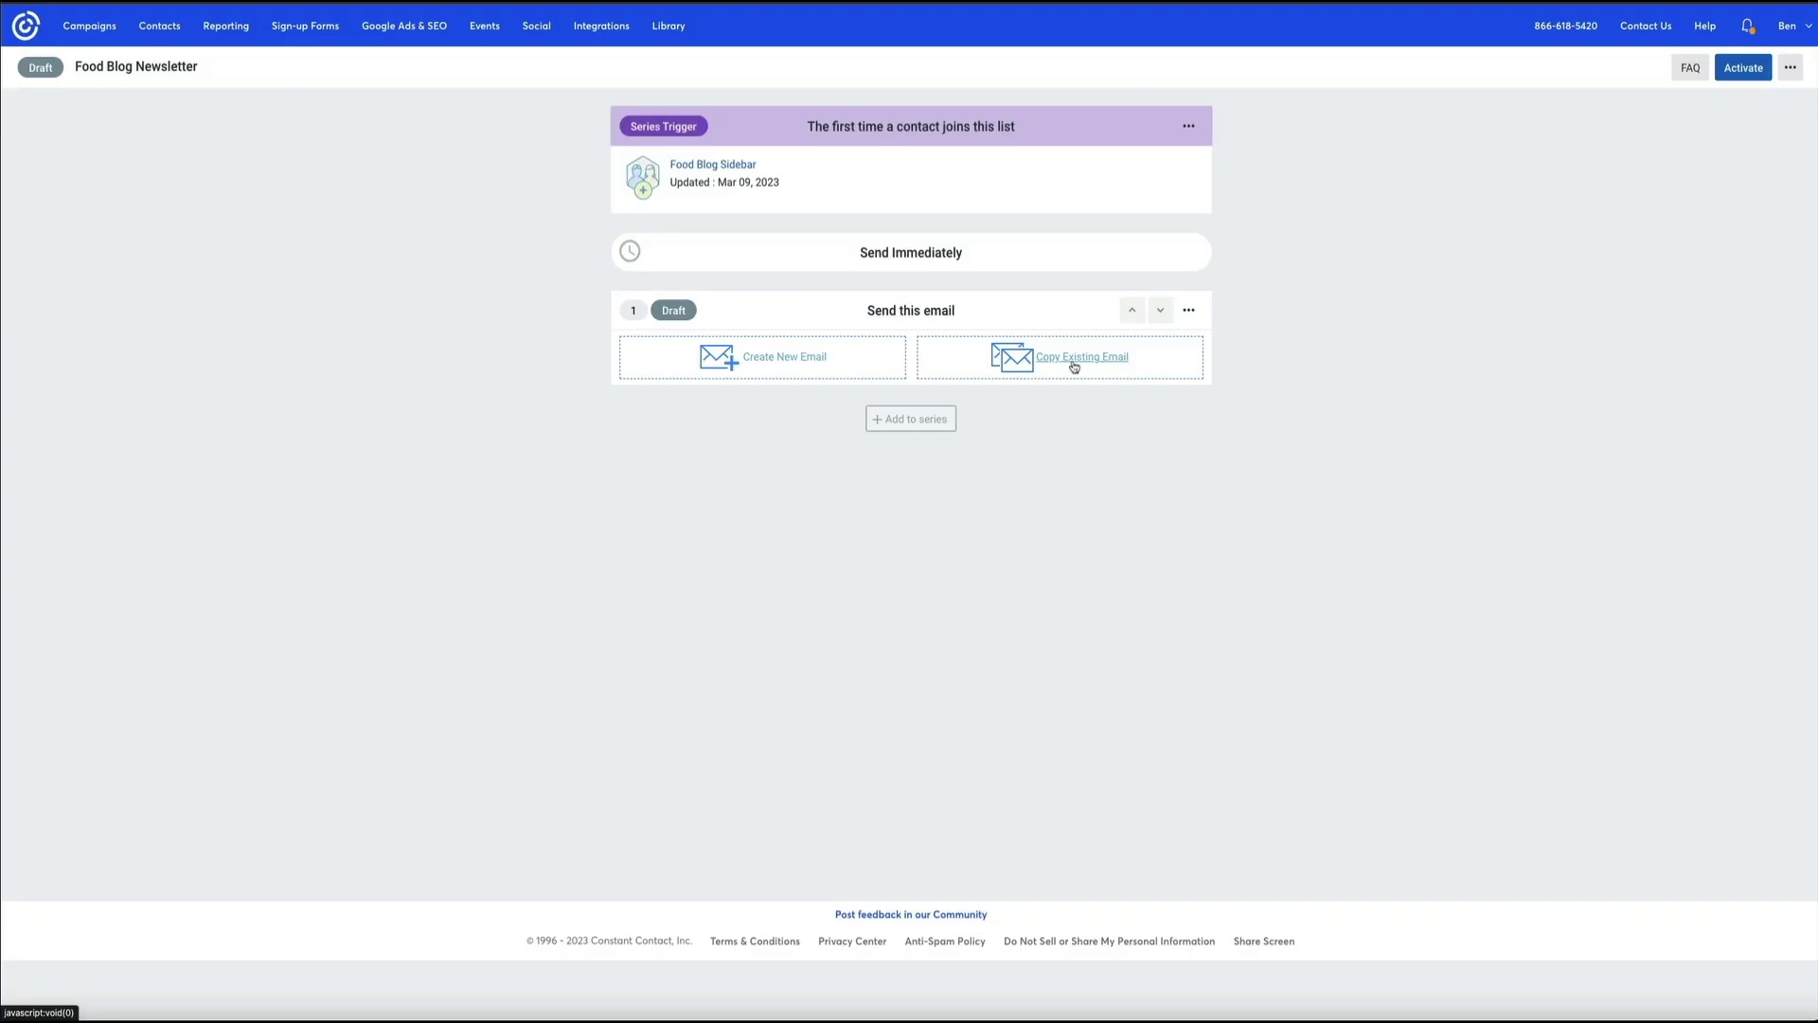
click(1073, 366)
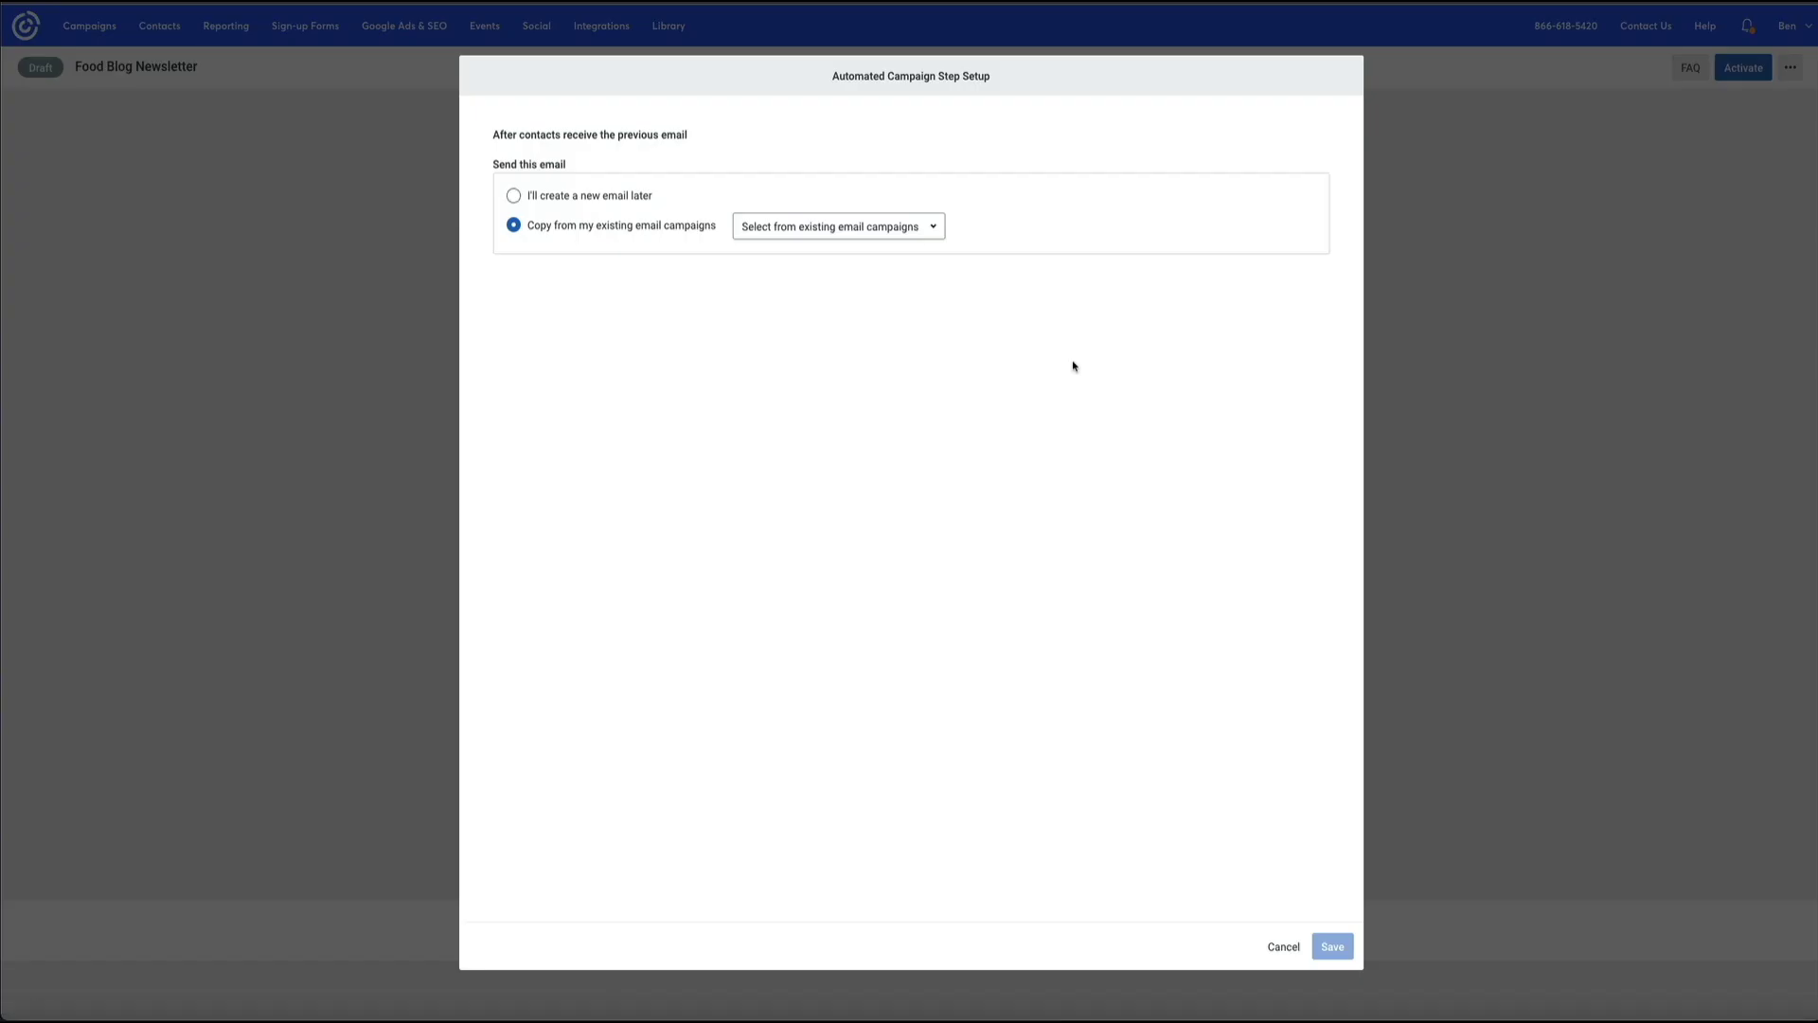
click(940, 233)
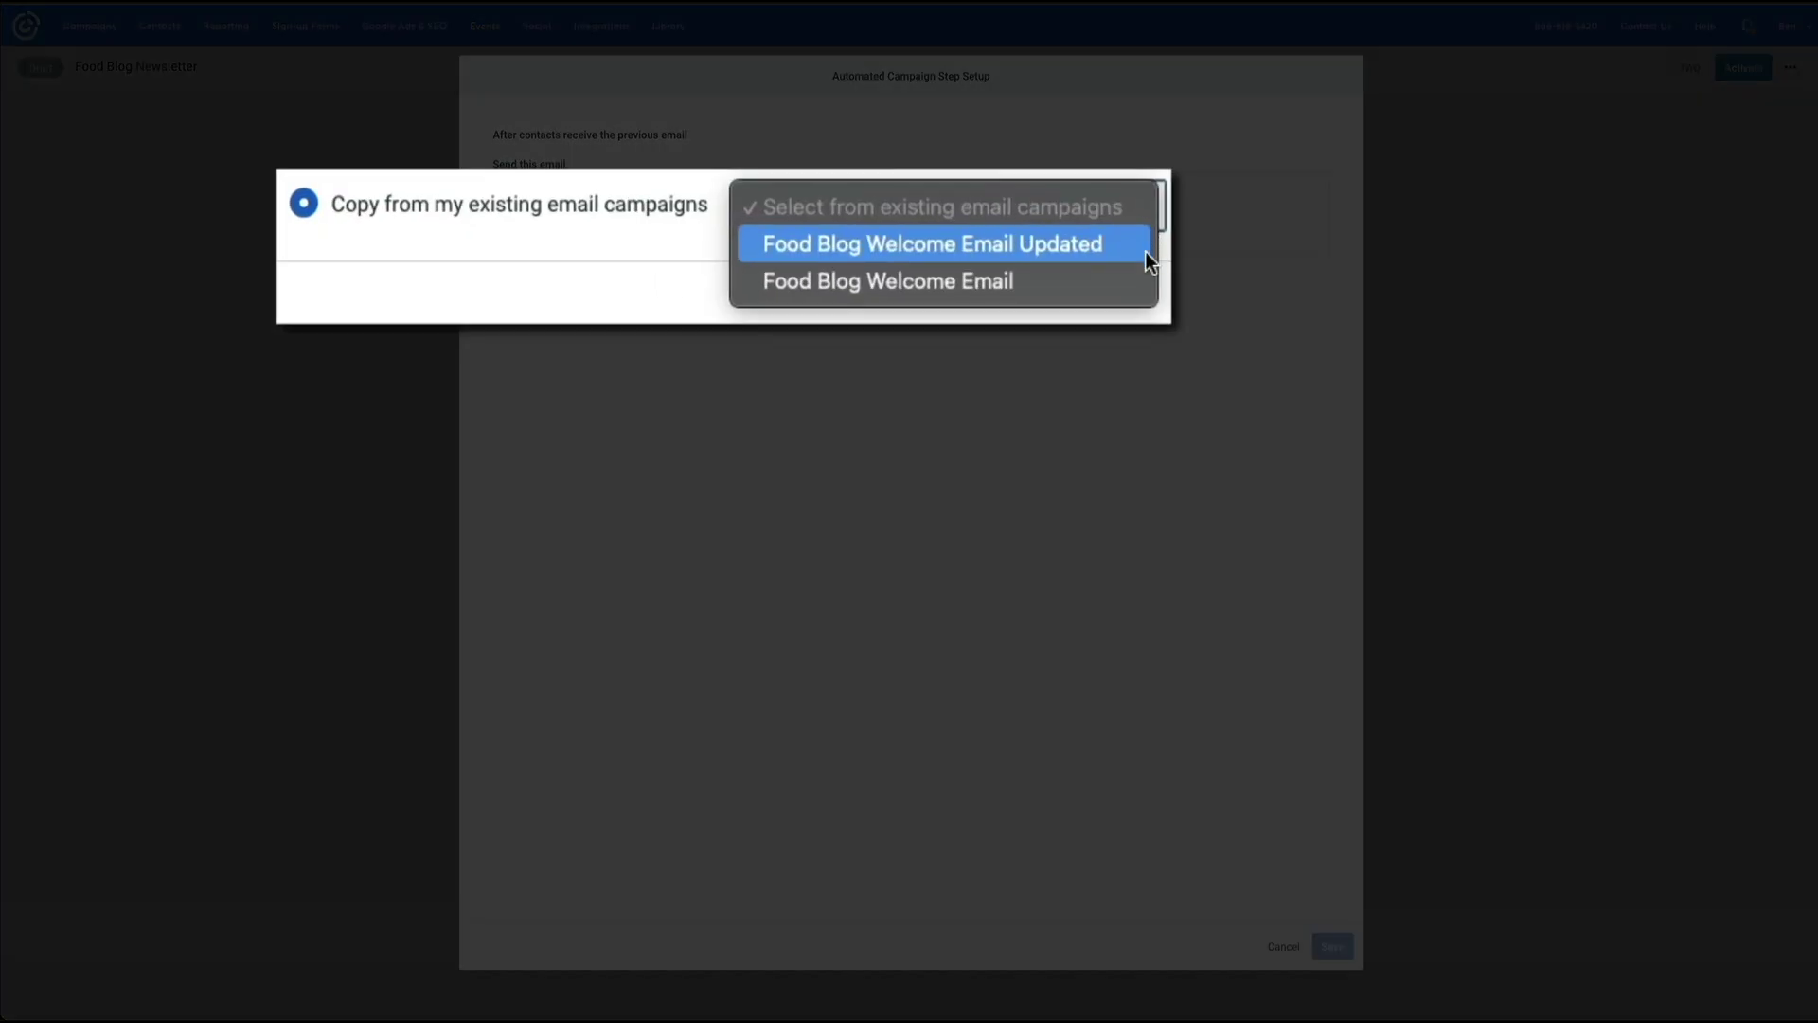
click(937, 250)
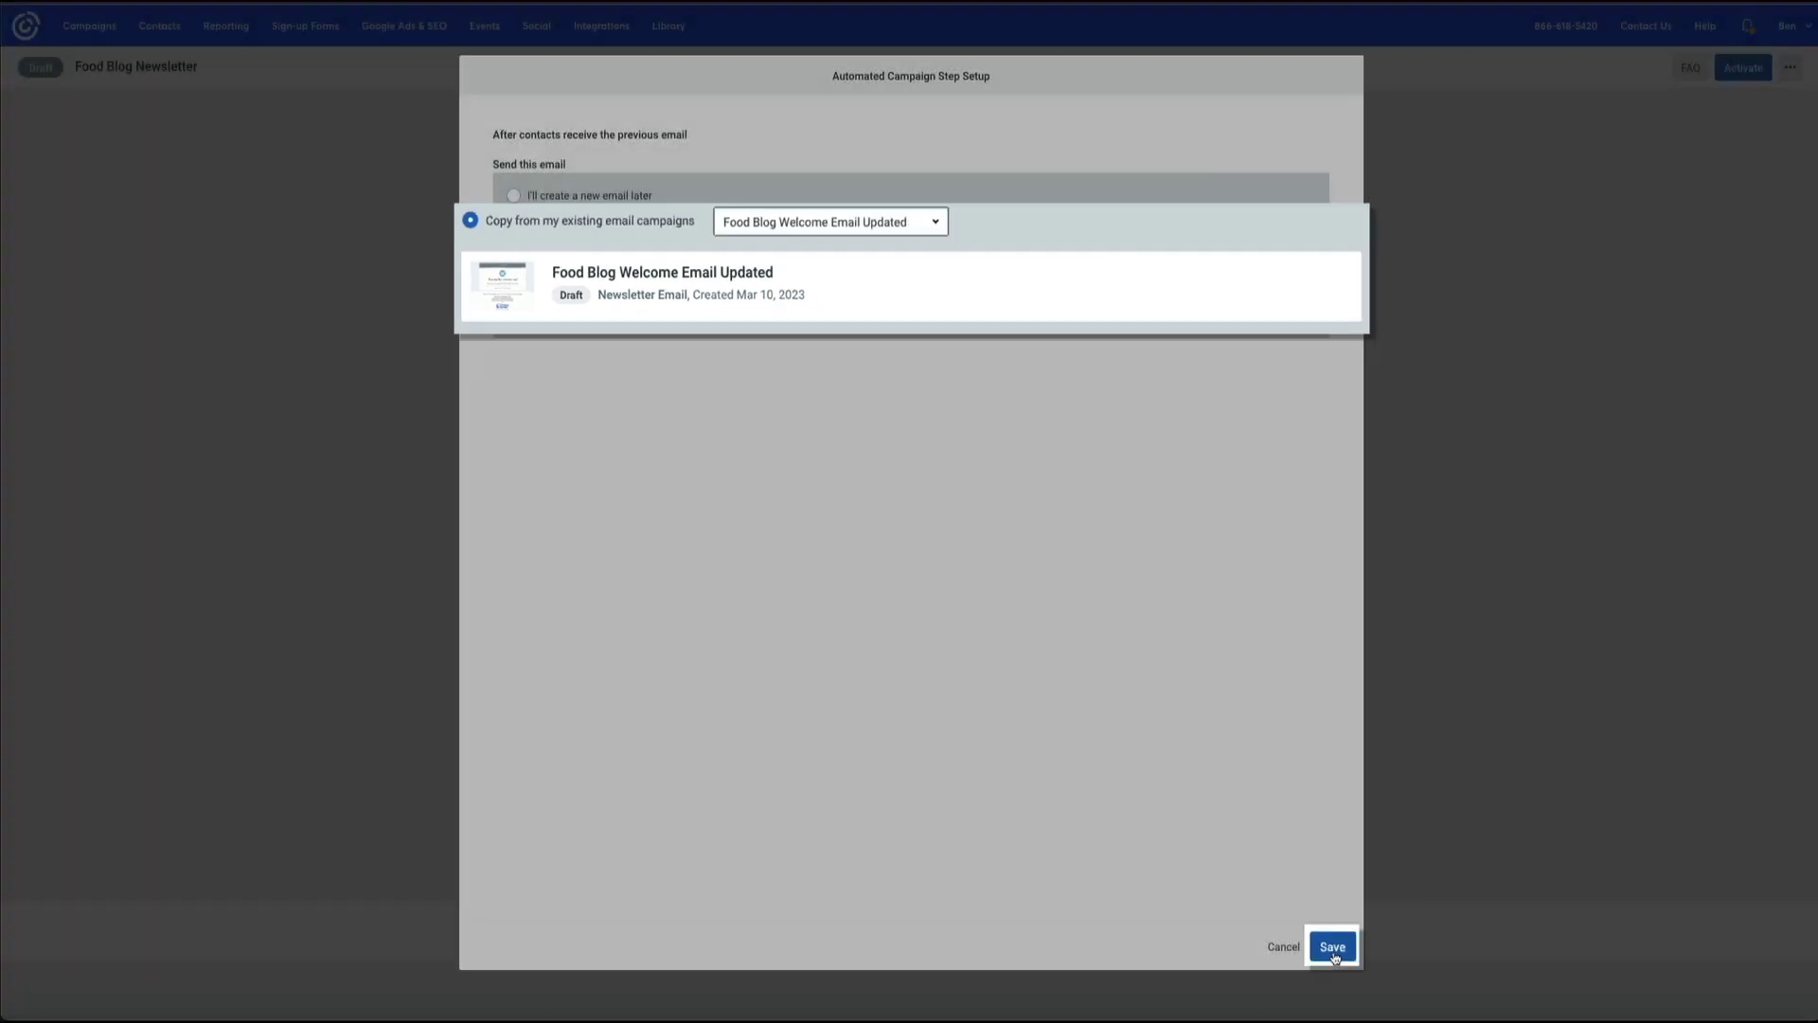
click(1333, 947)
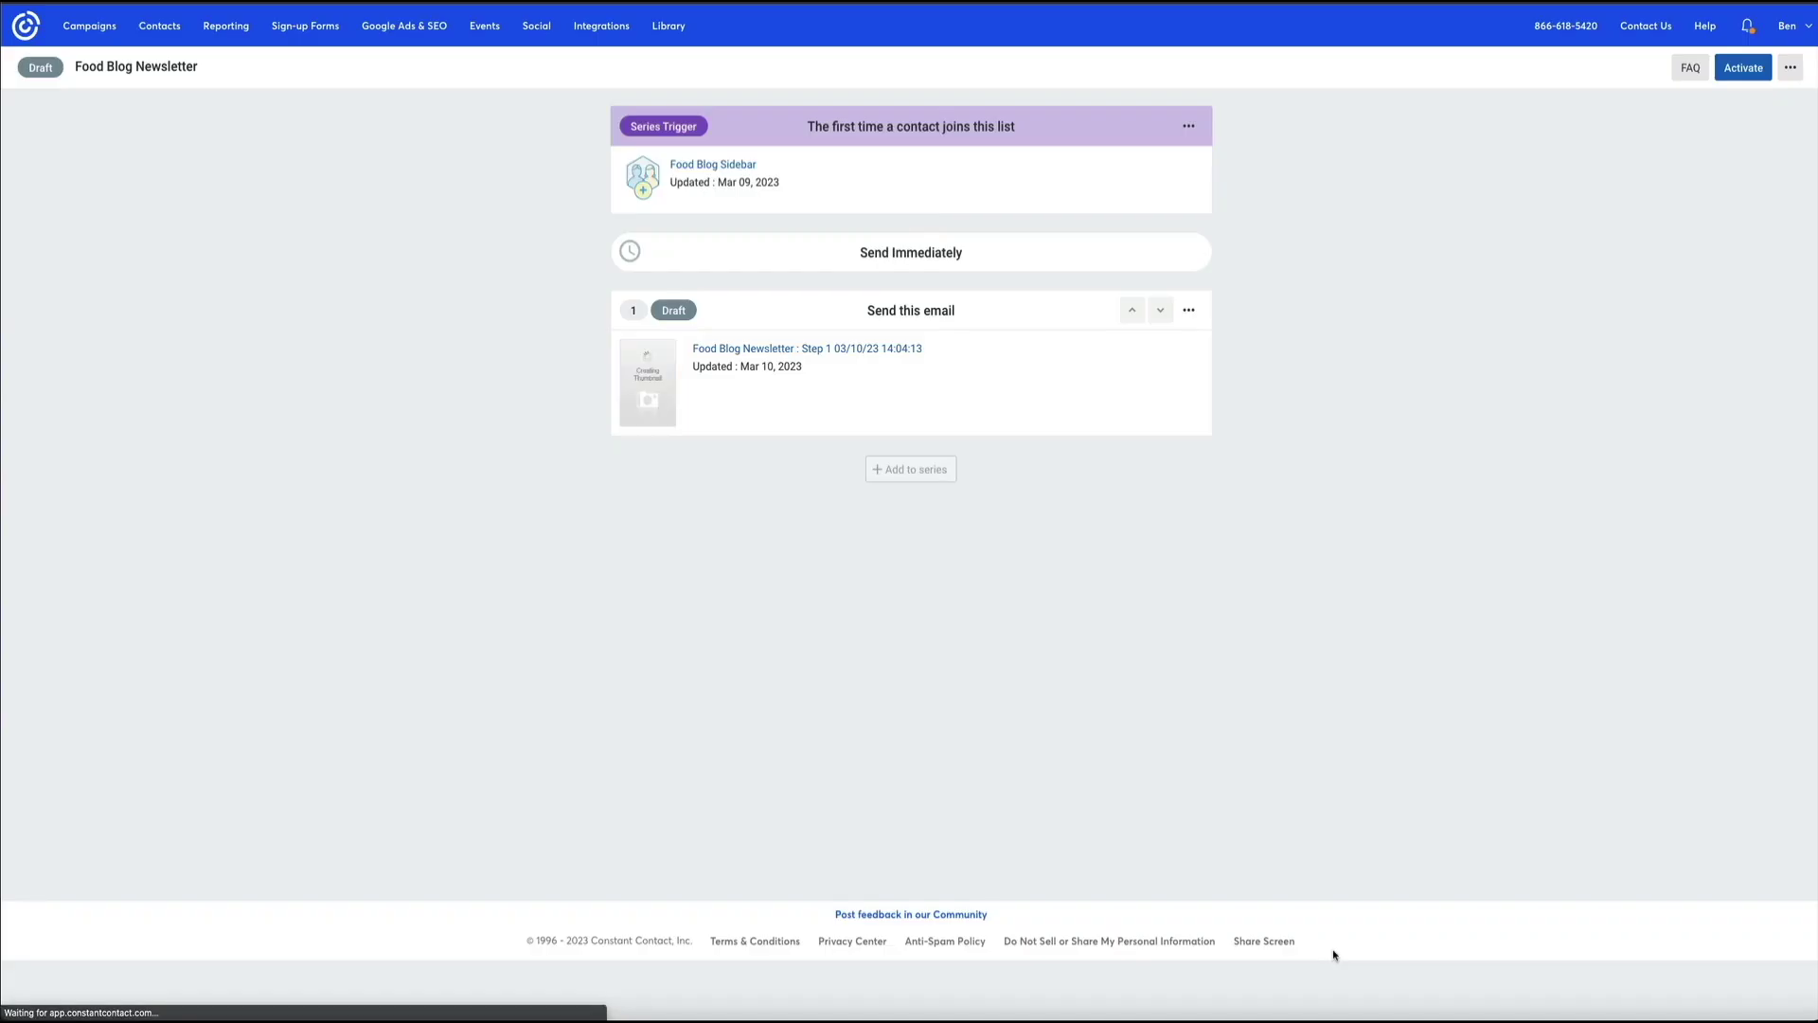
click(1189, 310)
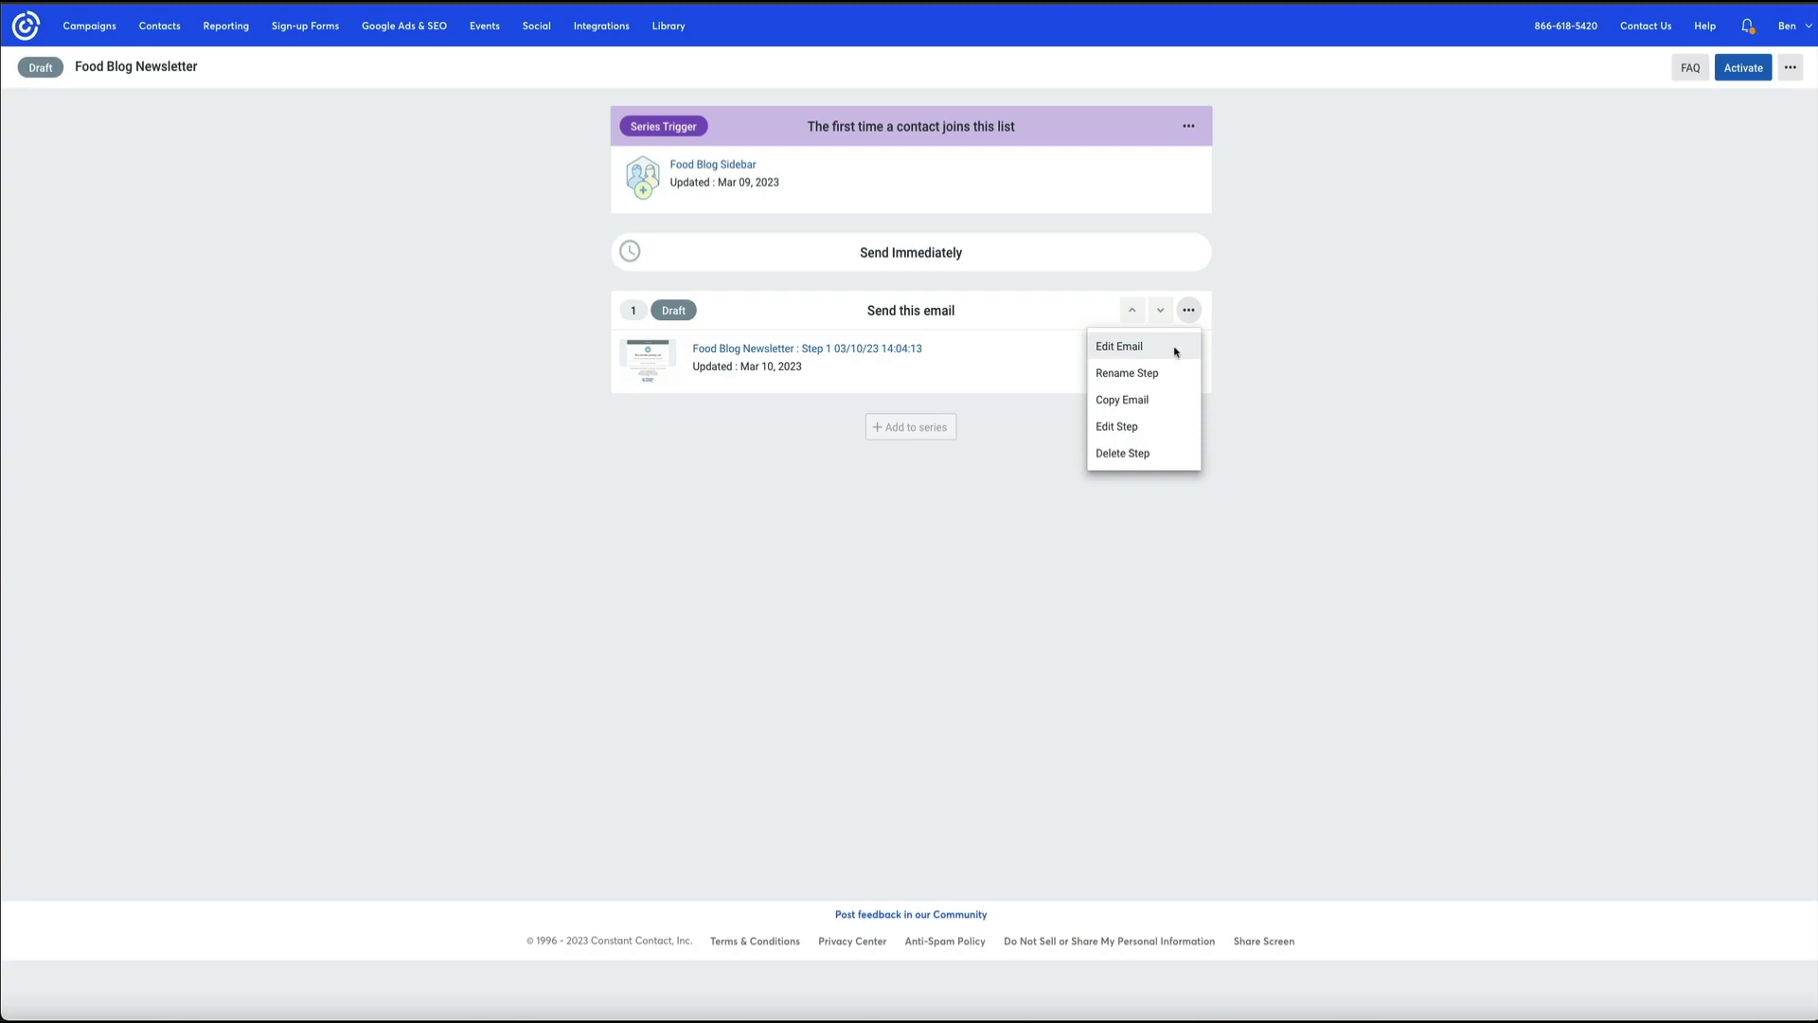
Edit the step 1 email and review its Email settings, subject 'Thanks for joining us!'.
click(1176, 352)
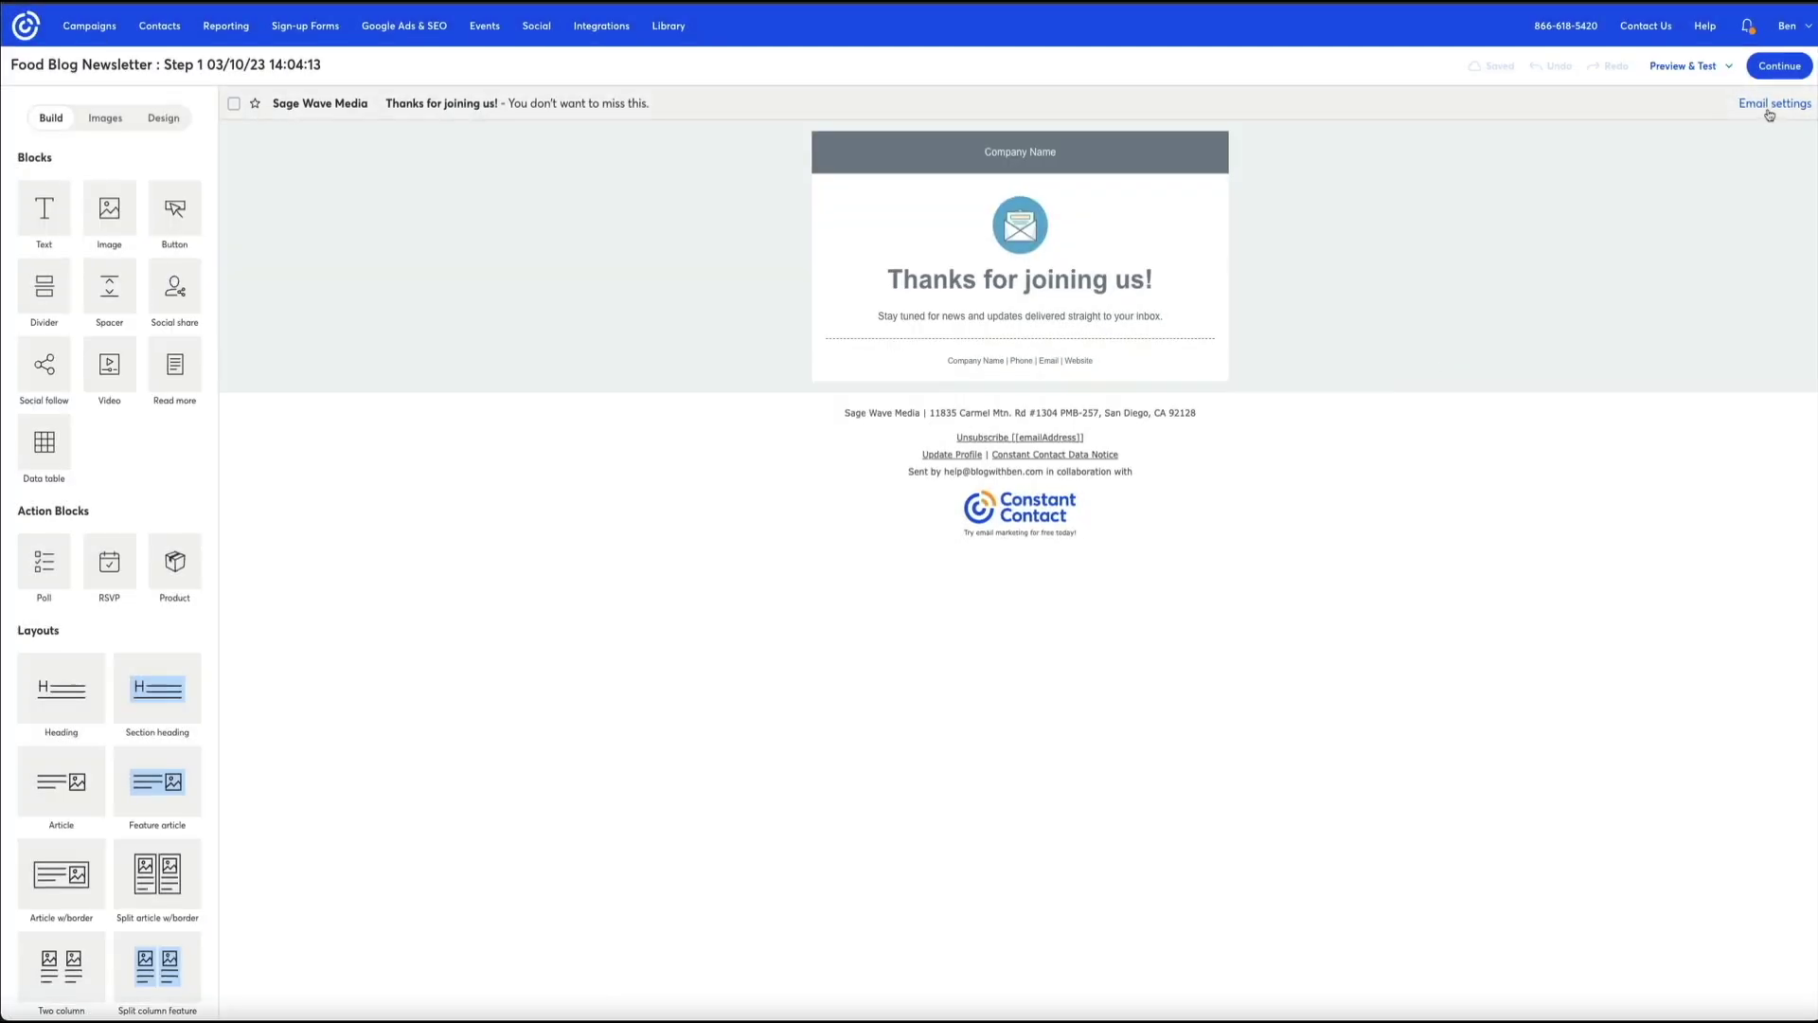
click(1769, 106)
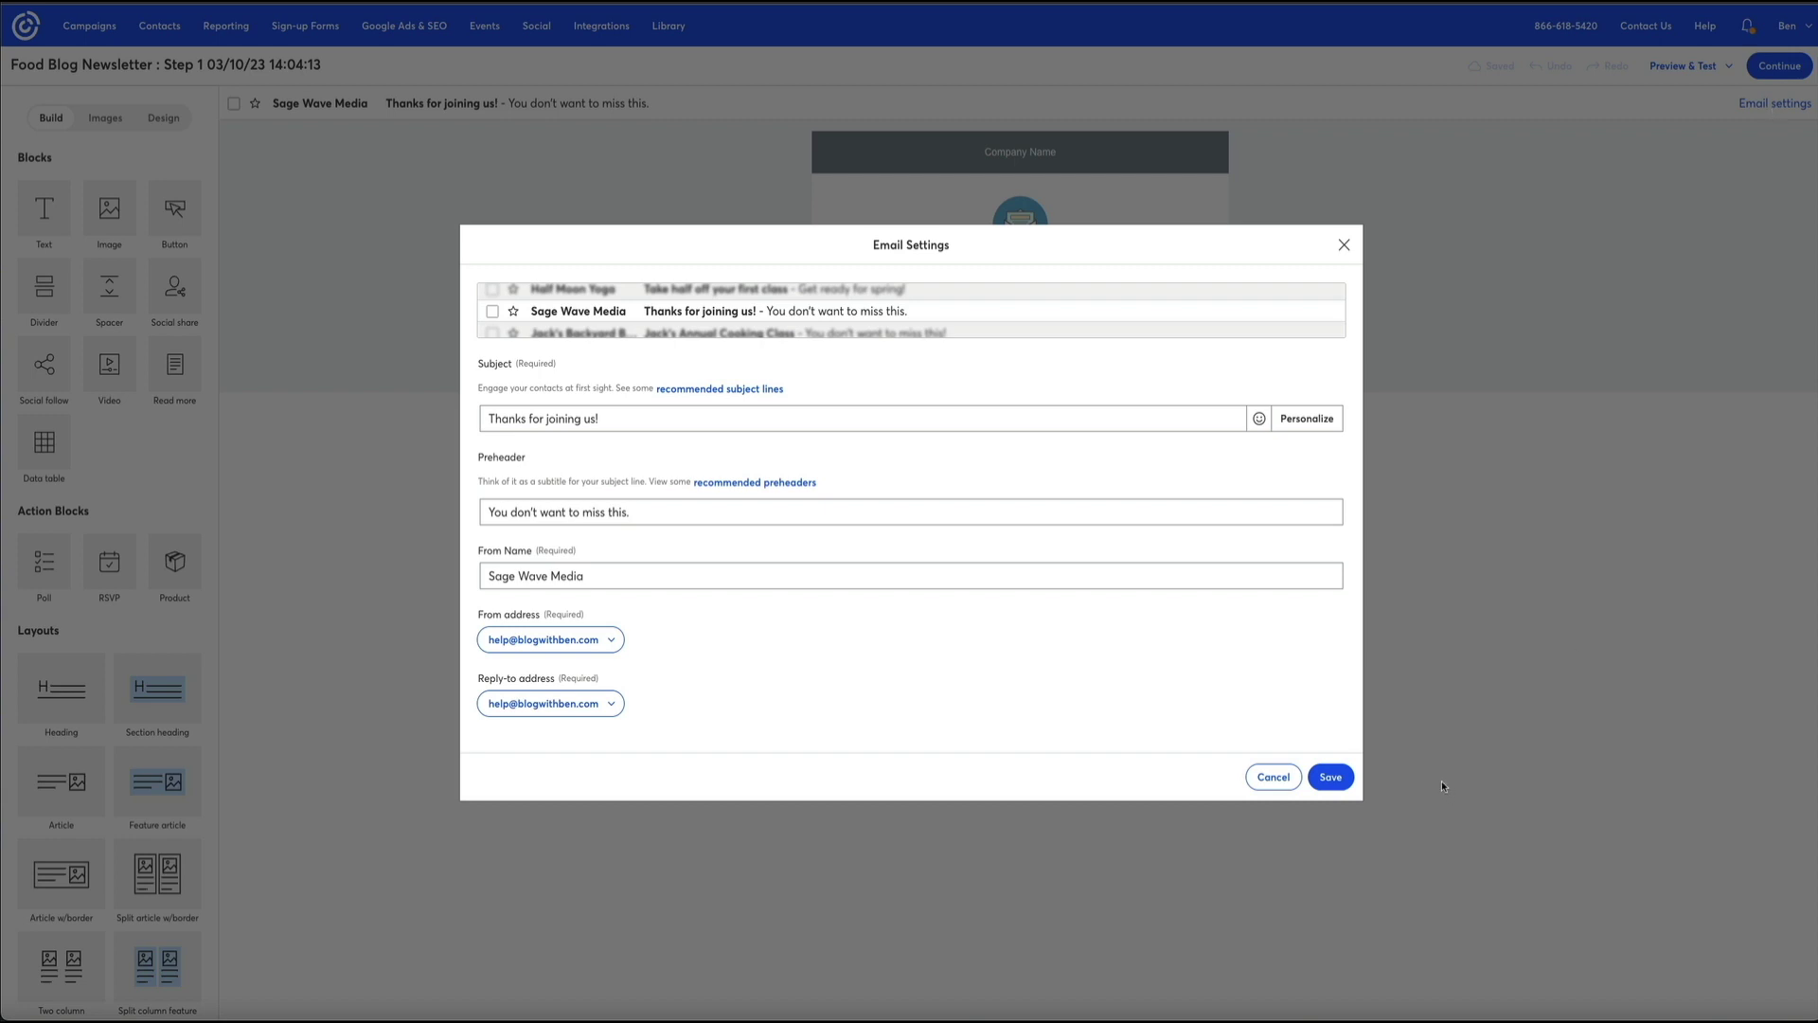
click(1332, 778)
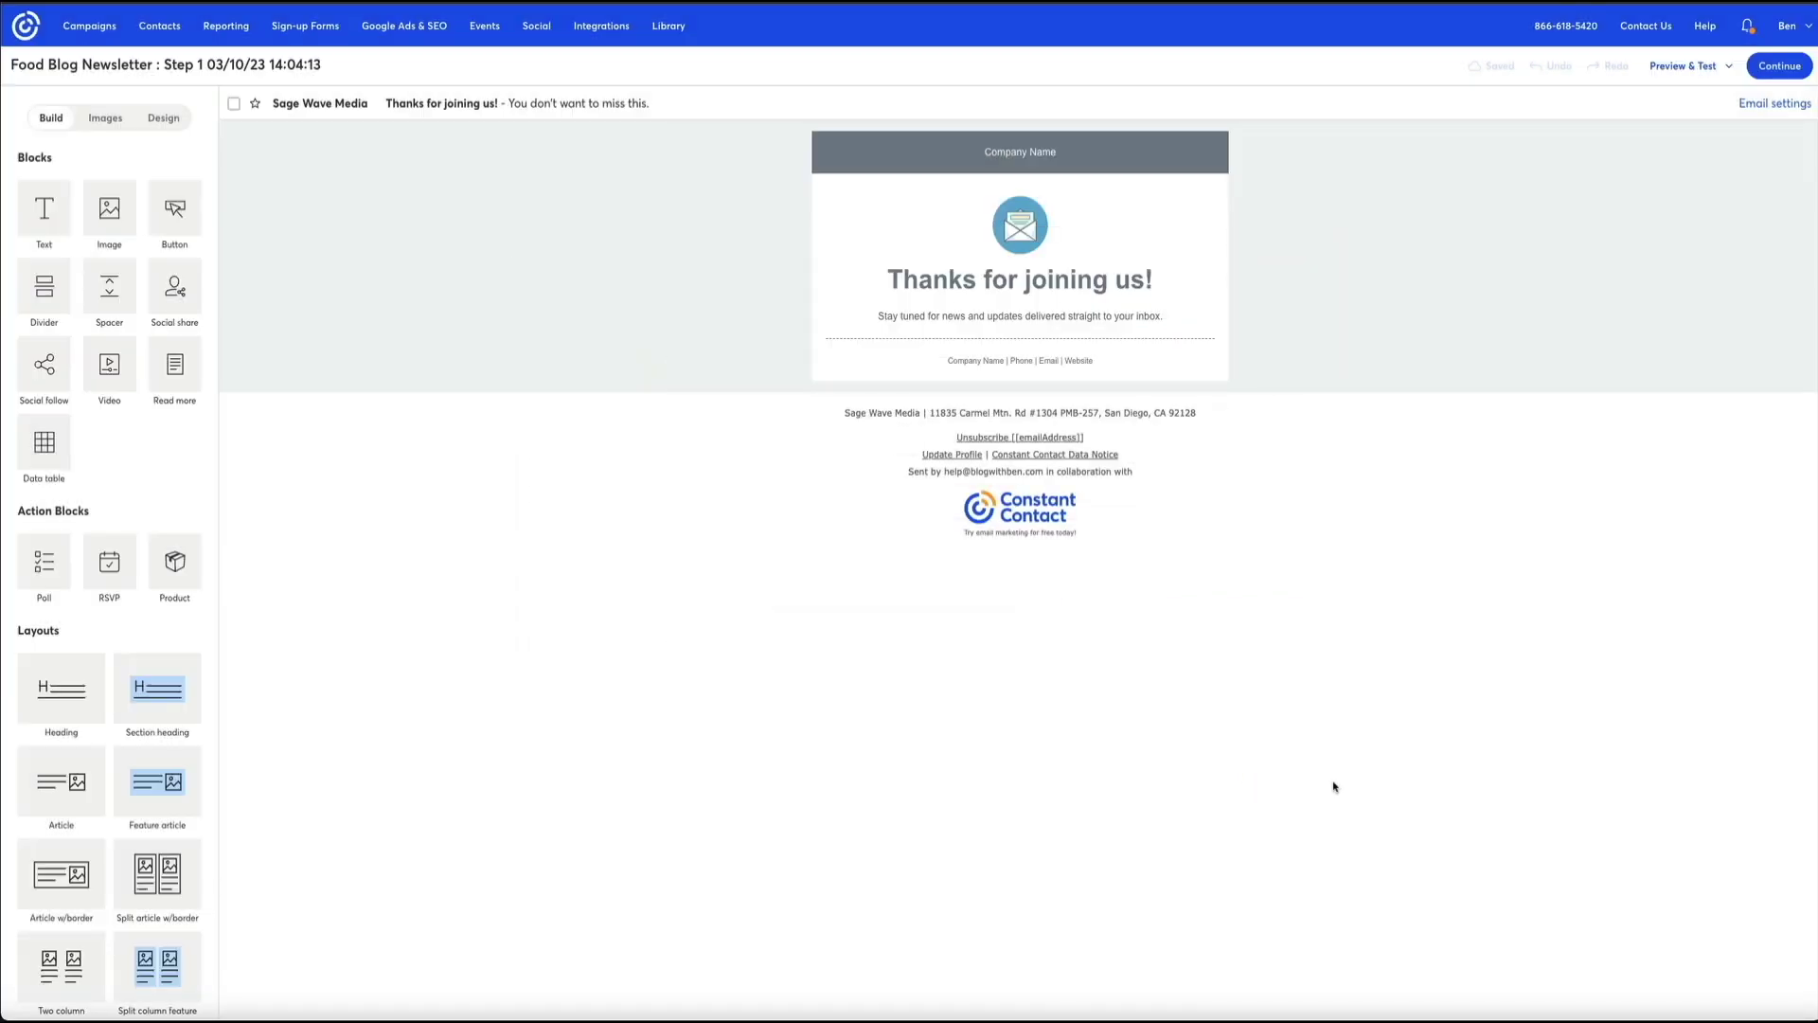